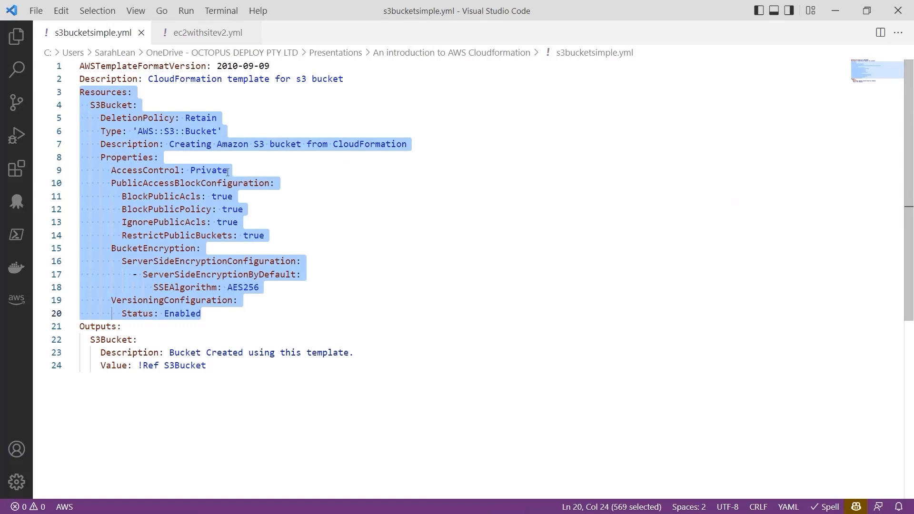
# Step: Switch to the CloudFormation console in Microsoft Edge and start creating a stack with new resources (standard)
pyautogui.click(209, 172)
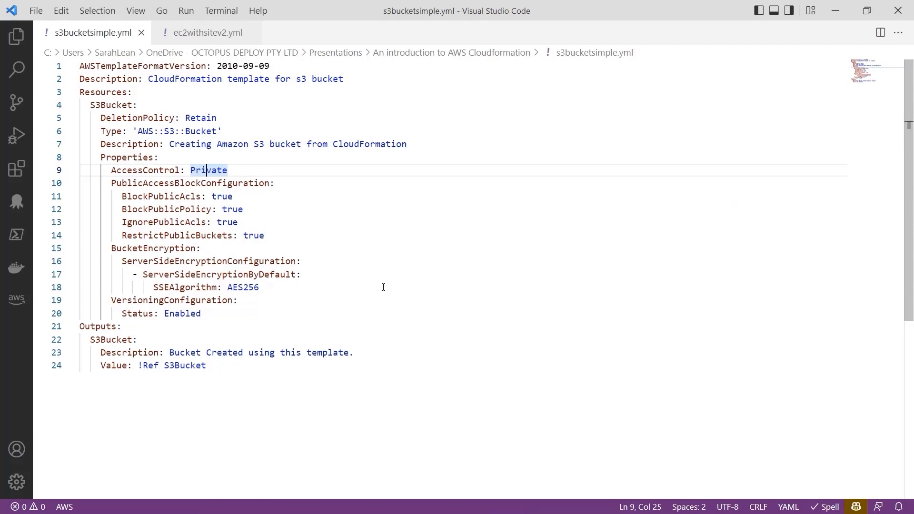
pyautogui.press('super+Tab')
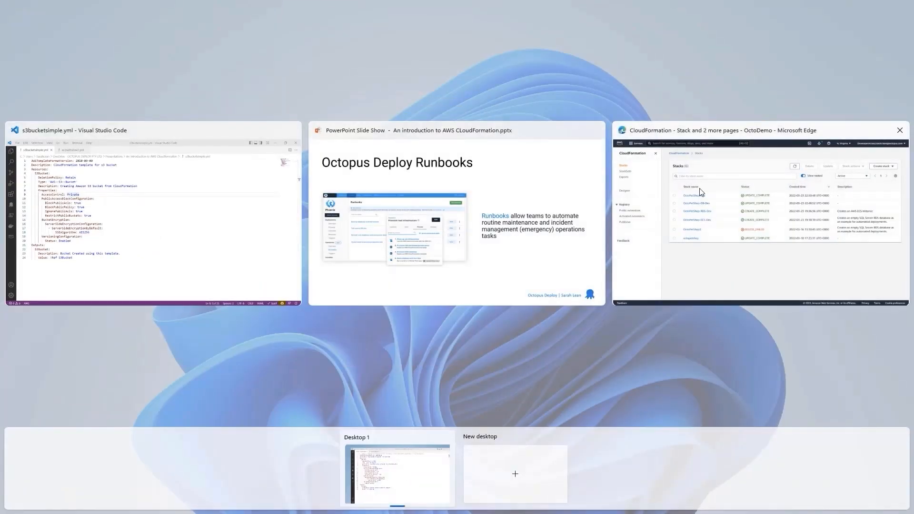
pyautogui.click(701, 193)
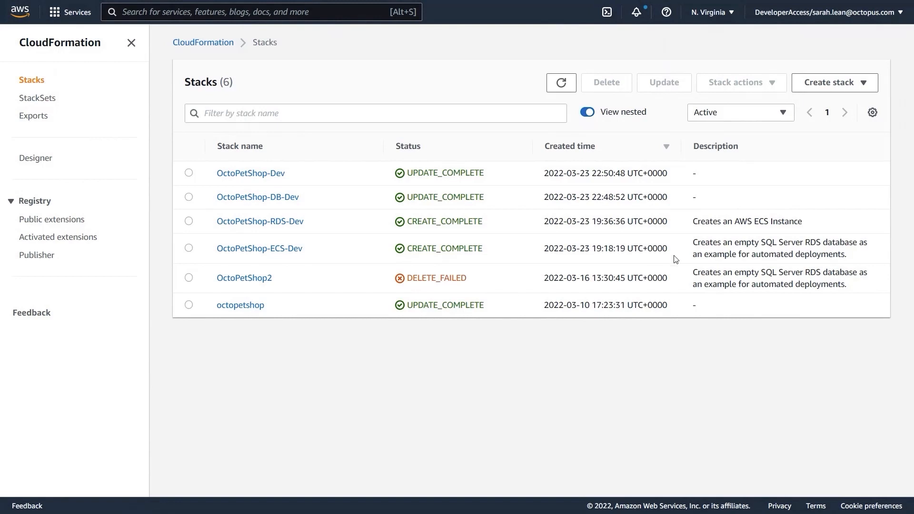
pyautogui.click(842, 90)
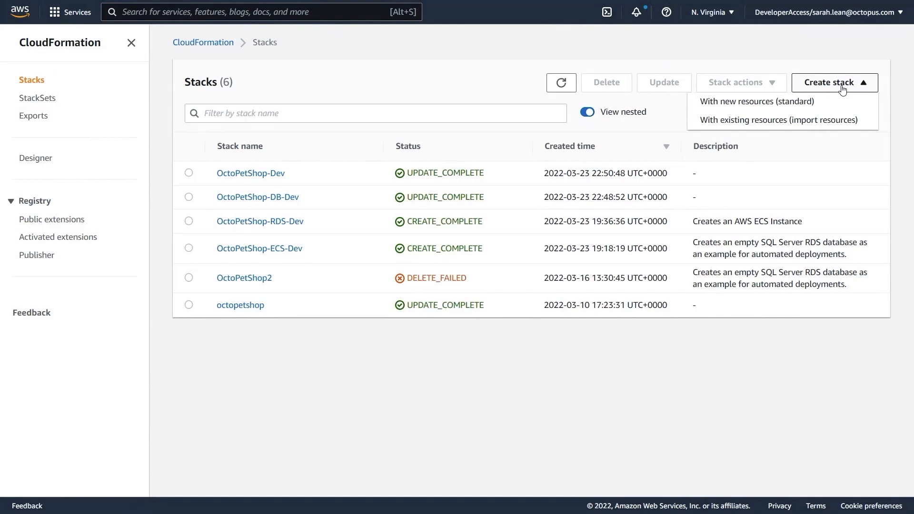
pyautogui.click(794, 102)
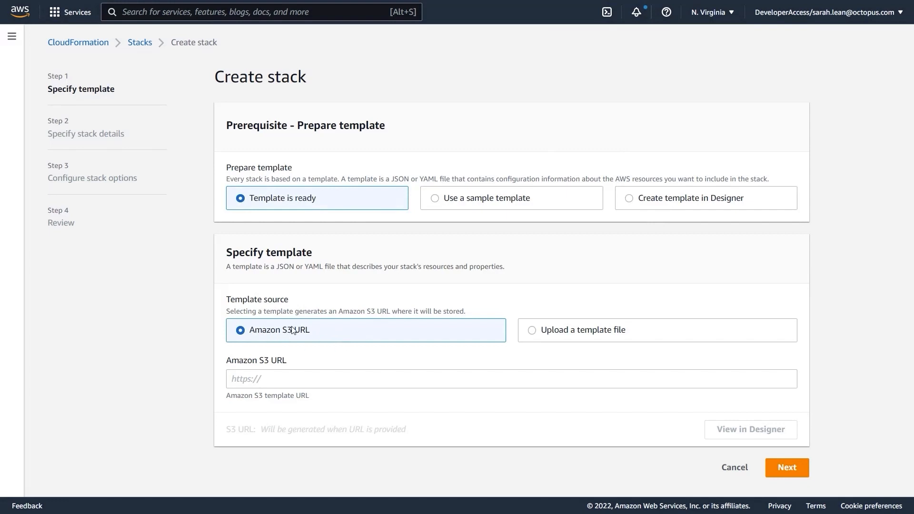
# Step: Set the template source to an uploaded file and choose s3bucketsimple.yml from the An introduction to AWS Cloudformation folder
pyautogui.click(612, 335)
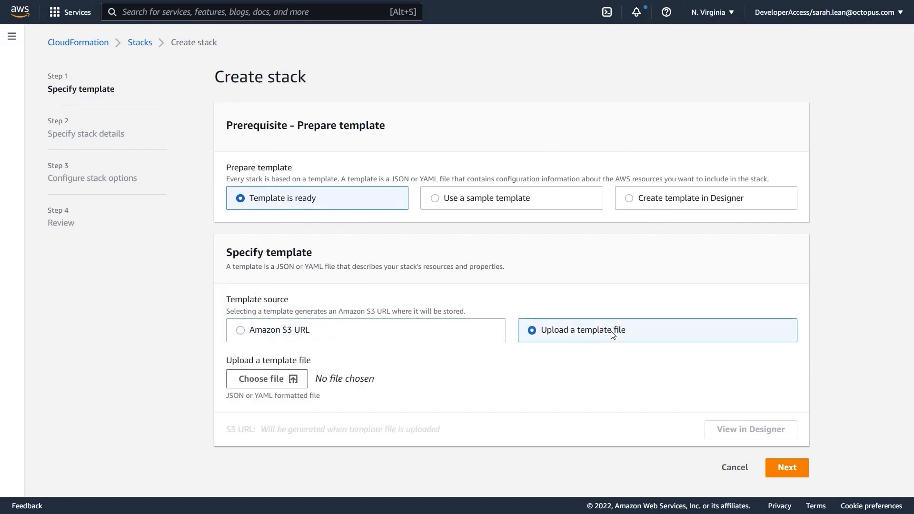
pyautogui.click(285, 377)
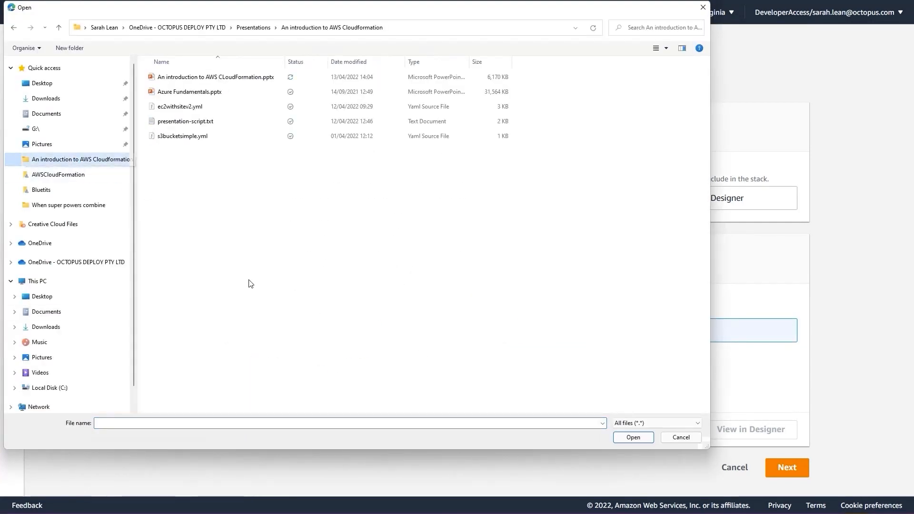
pyautogui.doubleClick(228, 136)
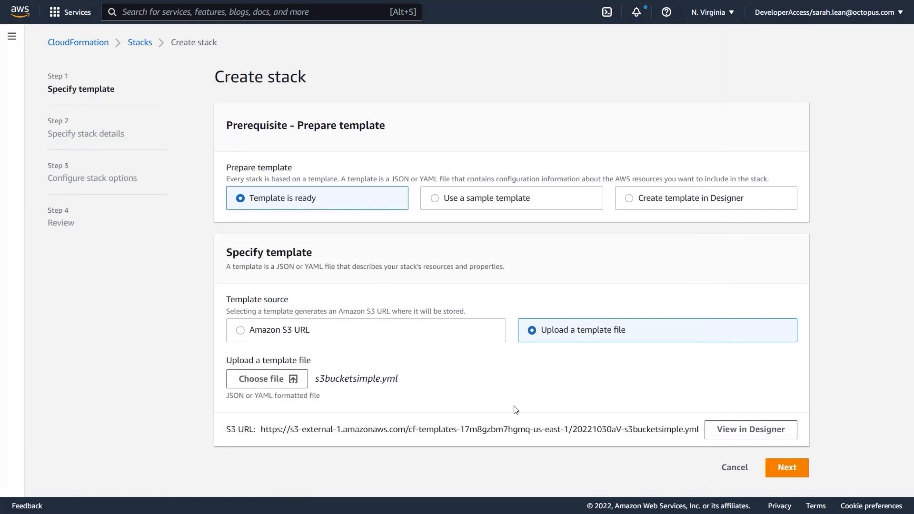
# Step: Open the uploaded template in Designer and bring the S3Bucket resource into view on the canvas
pyautogui.click(763, 434)
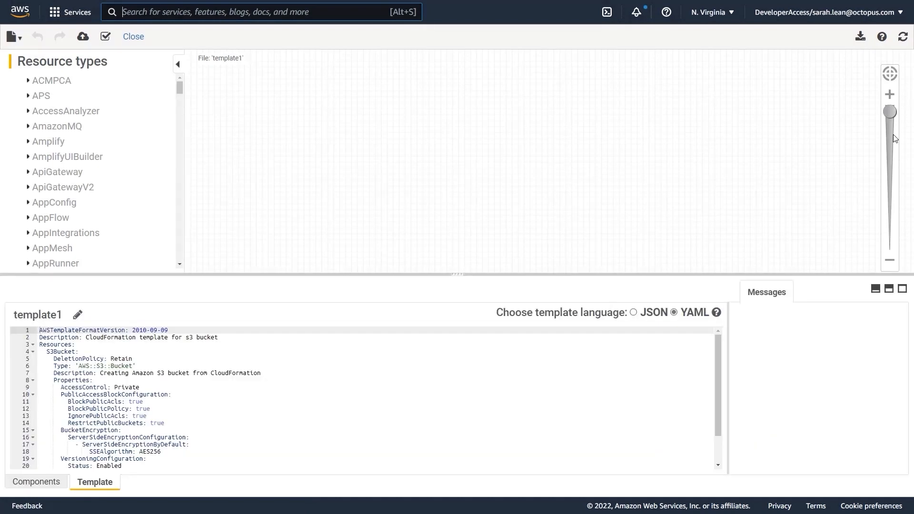
pyautogui.moveTo(892, 117); pyautogui.dragTo(894, 232)
pyautogui.moveTo(887, 145); pyautogui.dragTo(888, 105)
pyautogui.scroll(-10, 460, 135)
pyautogui.scroll(-5, 506, 144)
pyautogui.scroll(6, 518, 251)
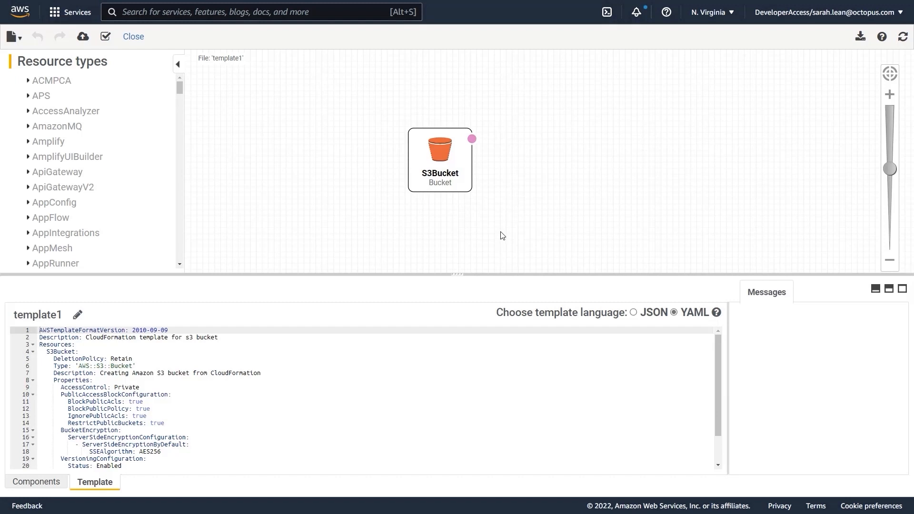
pyautogui.scroll(1, 502, 235)
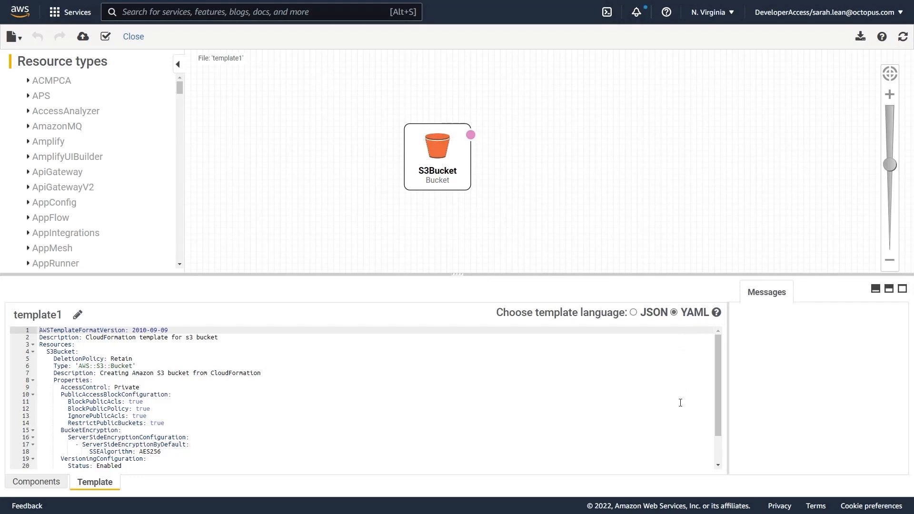
# Step: Convert the template to JSON, look through the code, and convert it back to YAML
pyautogui.click(634, 314)
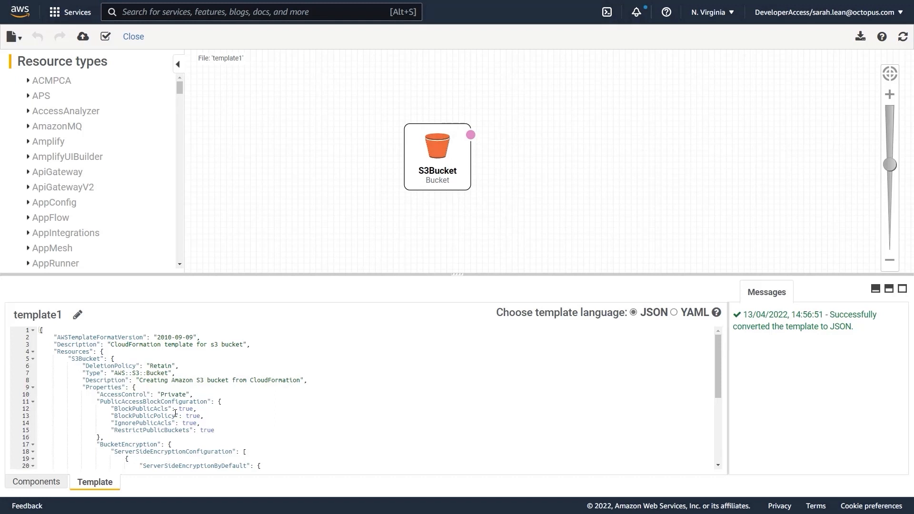
pyautogui.hotkey('ctrl', 'End')
pyautogui.scroll(5, 169, 378)
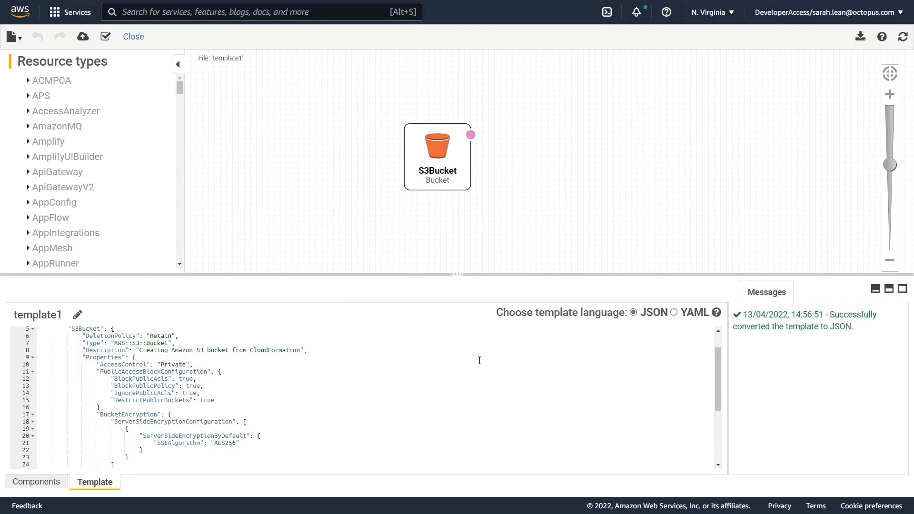
pyautogui.click(674, 313)
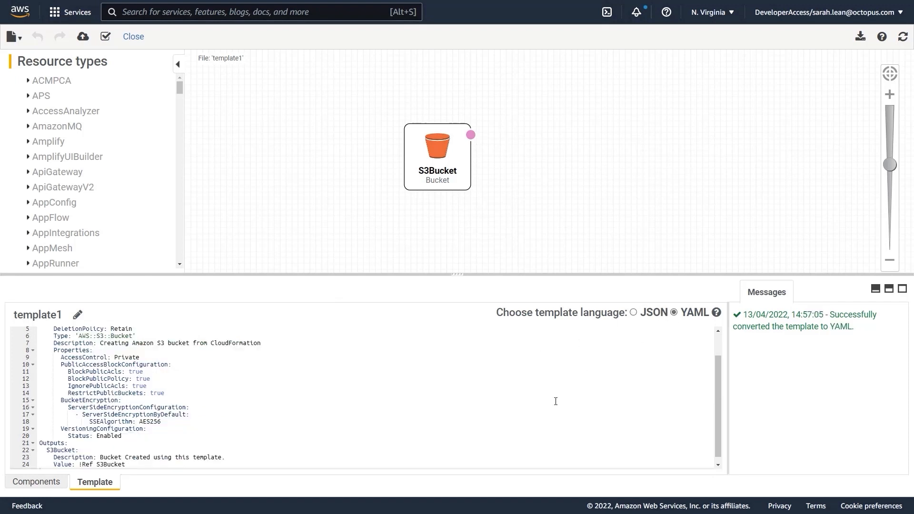
pyautogui.scroll(2, 556, 401)
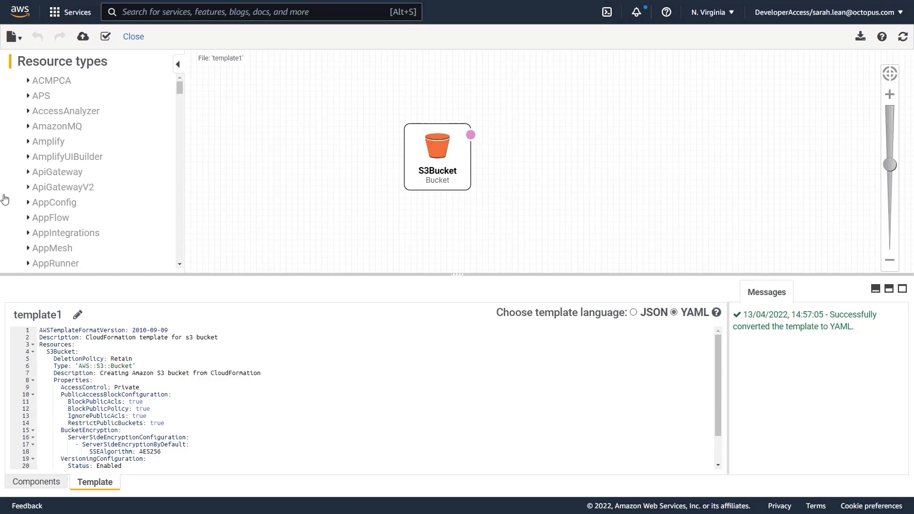
# Step: Browse the available resource types and expand the Backup group
pyautogui.scroll(-2, 55, 213)
pyautogui.scroll(-3, 56, 210)
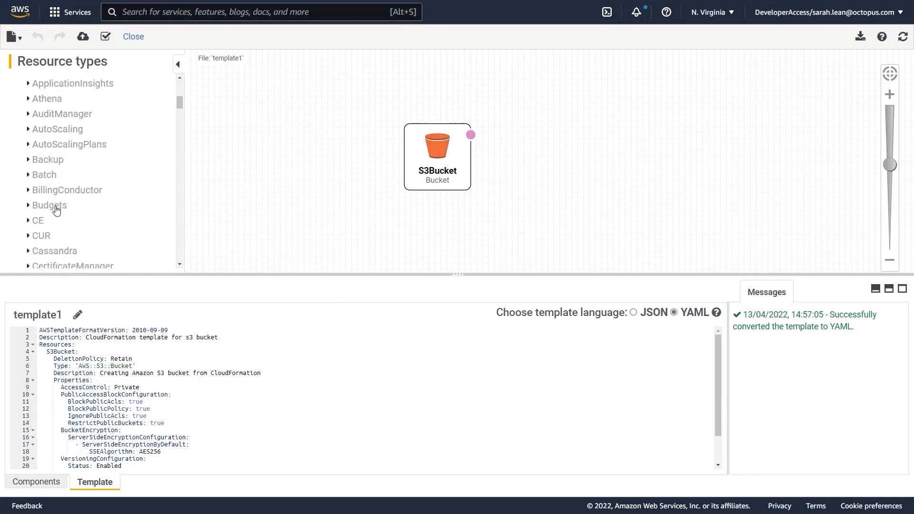
pyautogui.click(39, 96)
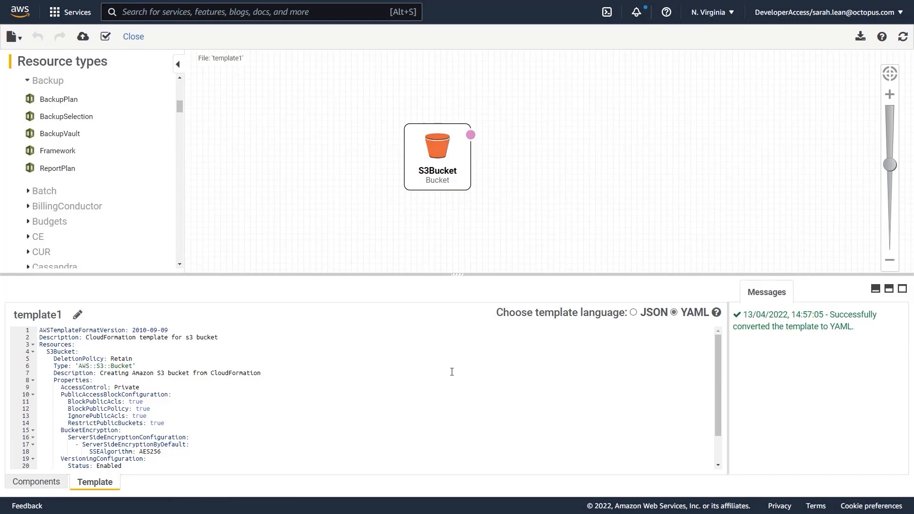
# Step: Create a stack from the Designer template and name it with the owner's first name followed by "-storage"
pyautogui.click(84, 43)
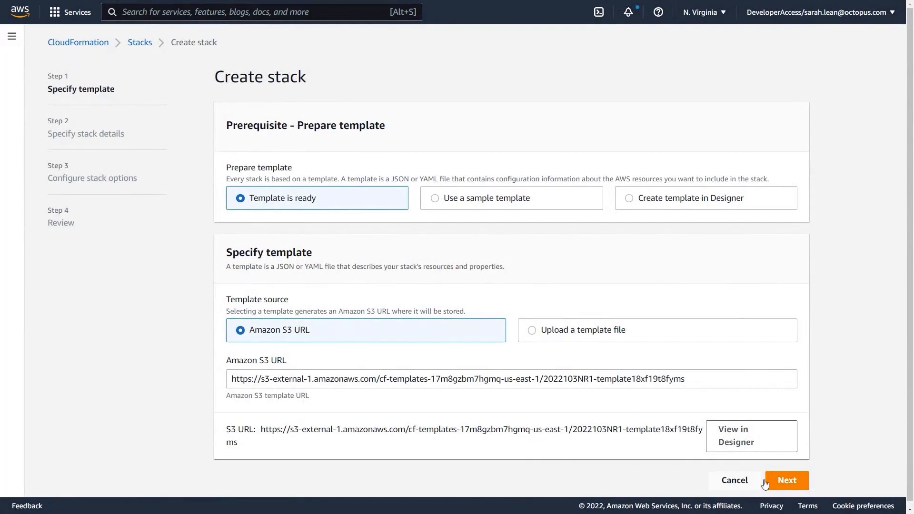
pyautogui.click(788, 481)
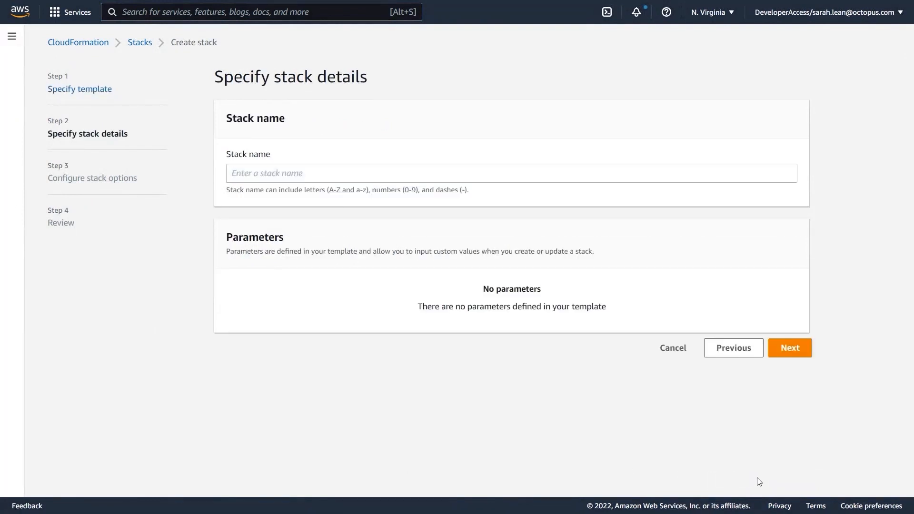
pyautogui.click(281, 173)
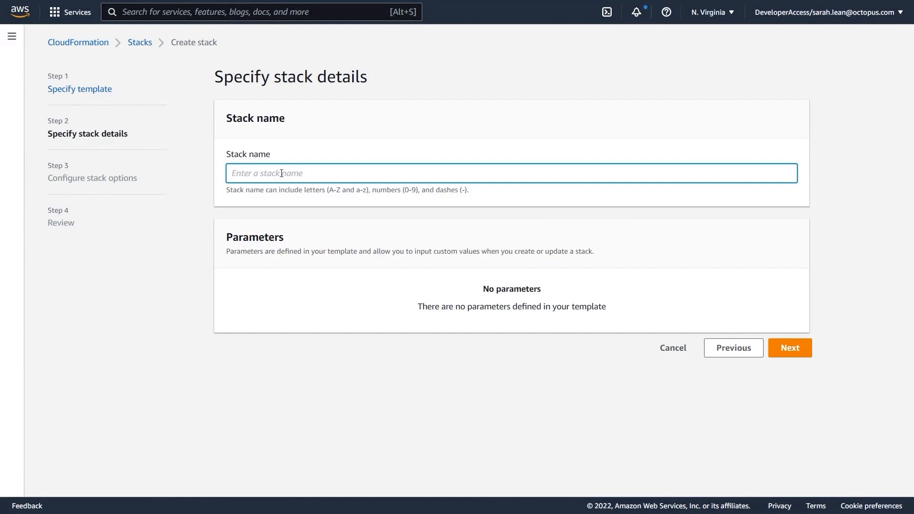
pyautogui.write('sarah-storage')
pyautogui.click(790, 348)
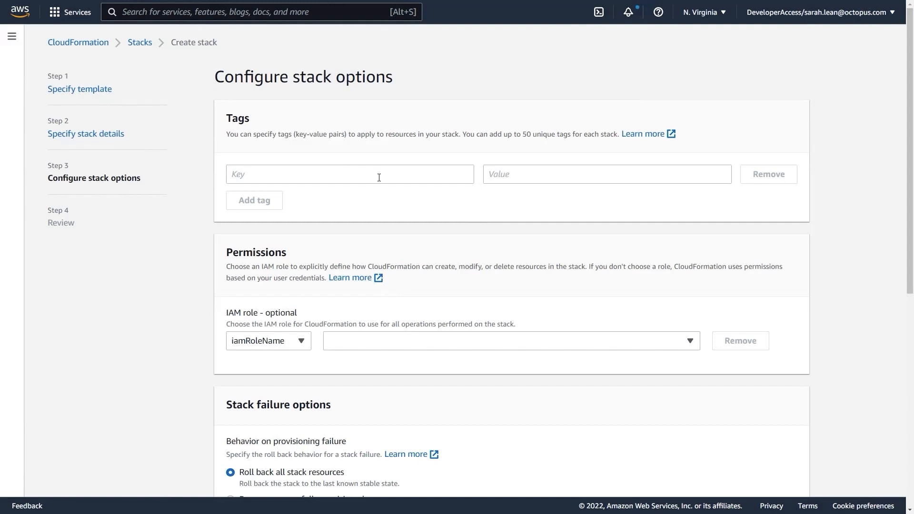
# Step: Look through the tags, permissions, failure and advanced options, keep their defaults, and continue to the review
pyautogui.scroll(-2, 379, 178)
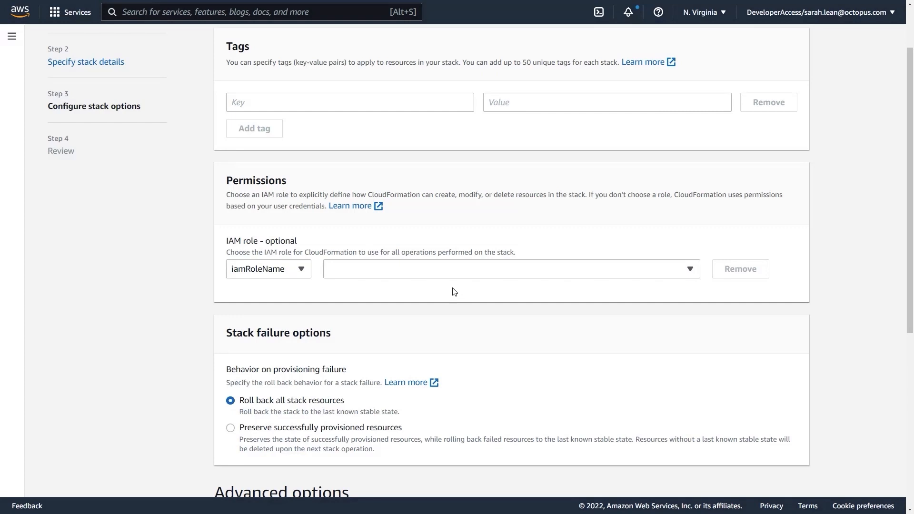
pyautogui.scroll(-3, 507, 312)
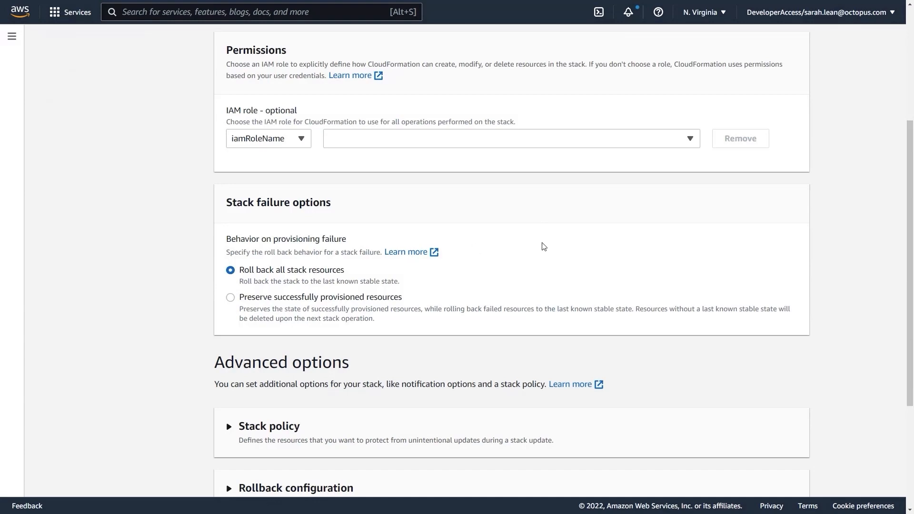
pyautogui.scroll(-4, 544, 246)
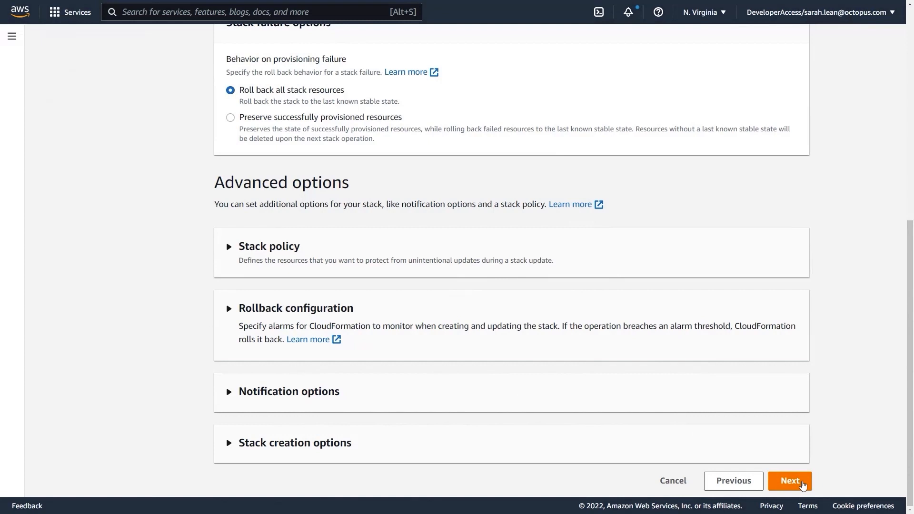
pyautogui.click(803, 485)
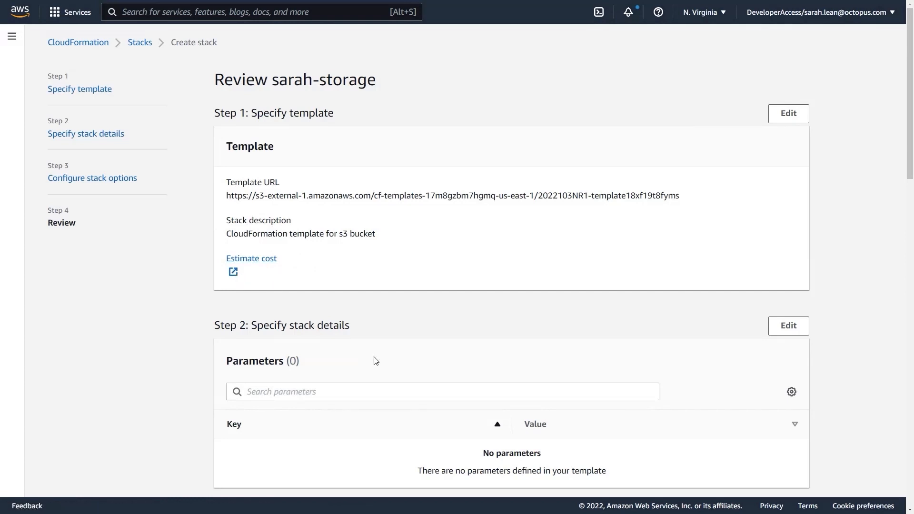
# Step: Review the stack configuration, create the stack, and refresh its events to follow the deployment
pyautogui.scroll(-2, 376, 360)
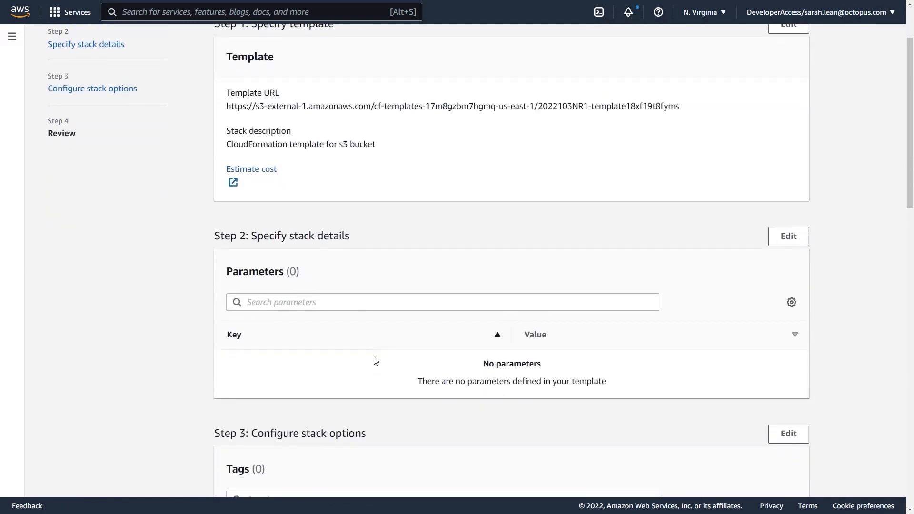
pyautogui.scroll(-2, 376, 361)
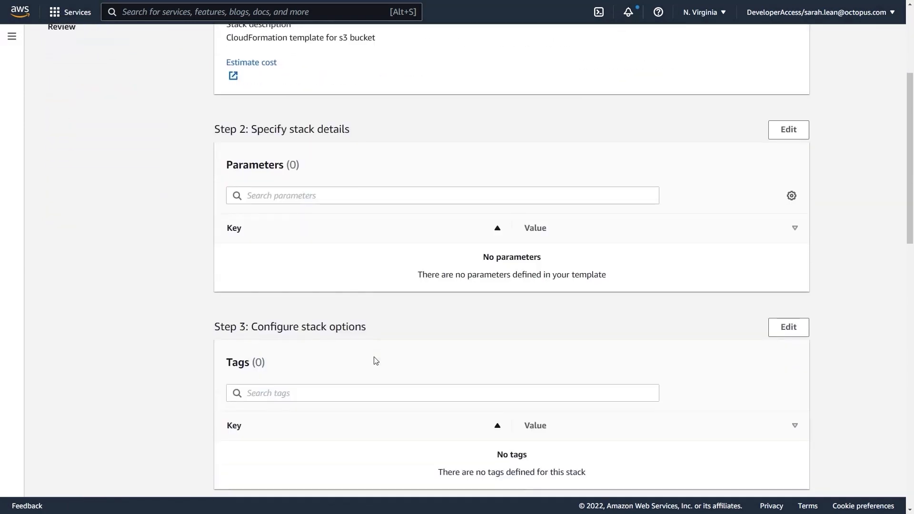
pyautogui.scroll(-3, 376, 361)
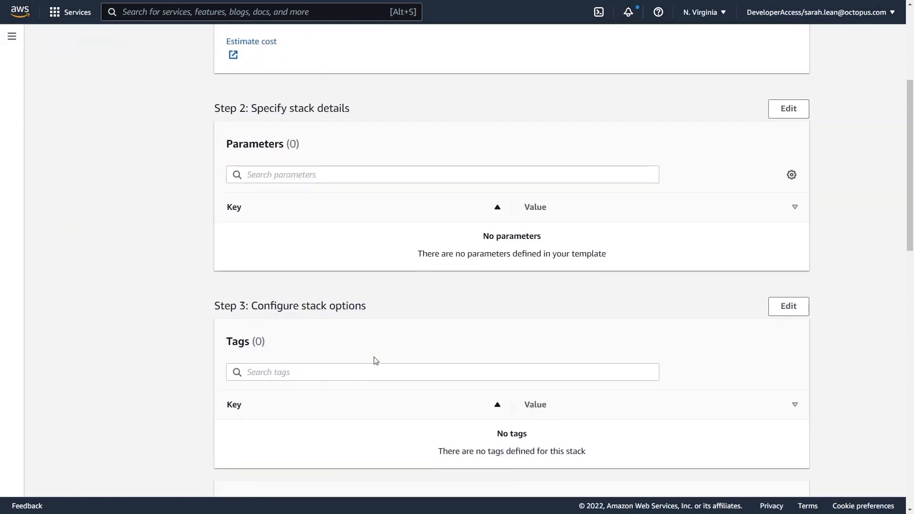
pyautogui.scroll(-1, 405, 355)
pyautogui.scroll(-10, 416, 355)
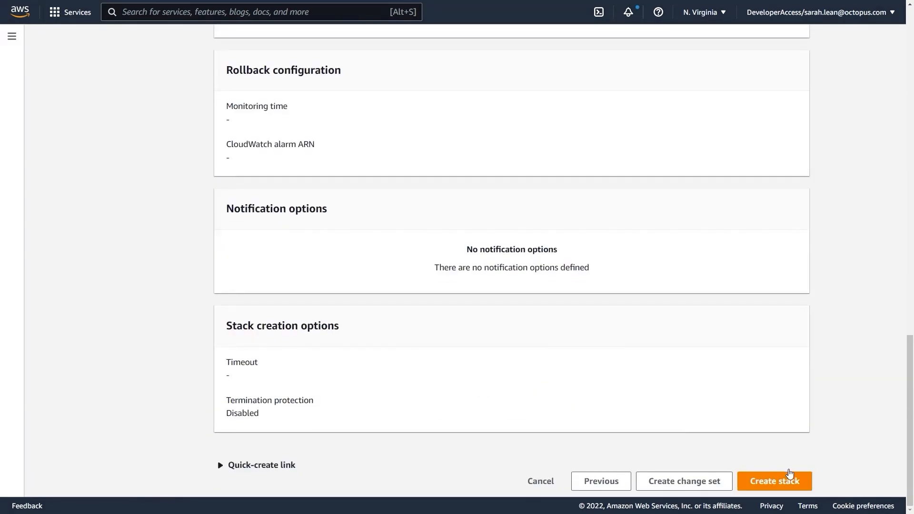
pyautogui.click(799, 481)
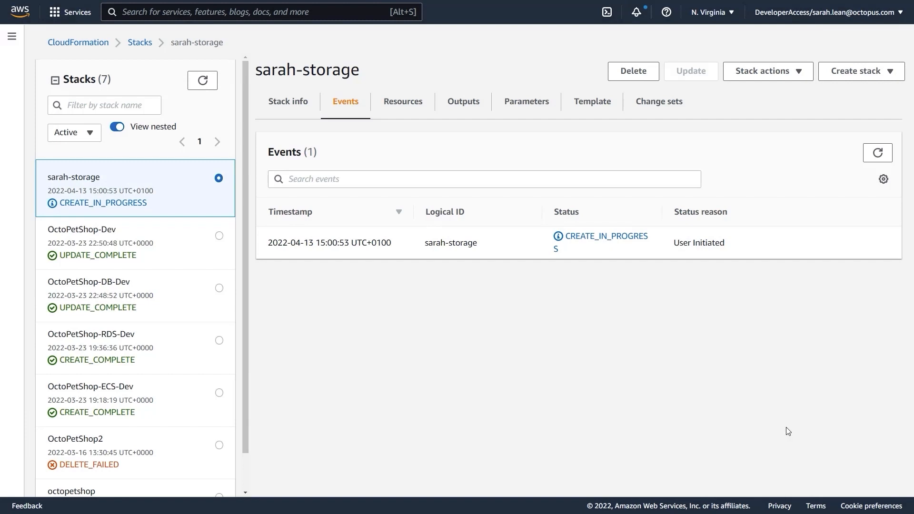
pyautogui.click(879, 152)
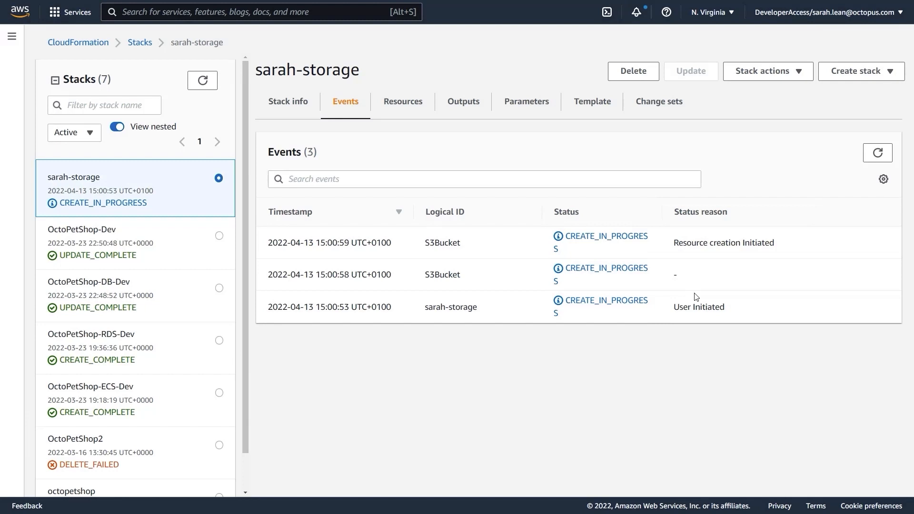
pyautogui.click(880, 154)
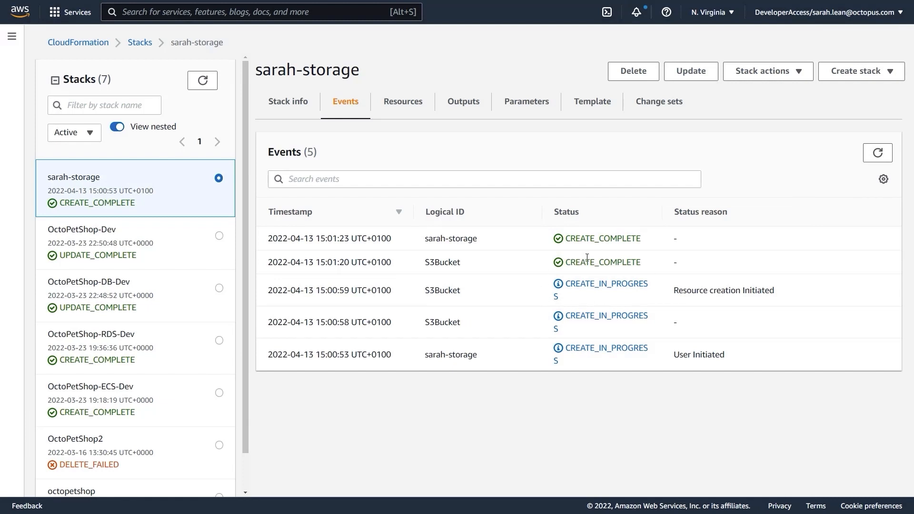
# Step: Open the S3 bucket listed in the new stack's resources and view its properties
pyautogui.click(407, 110)
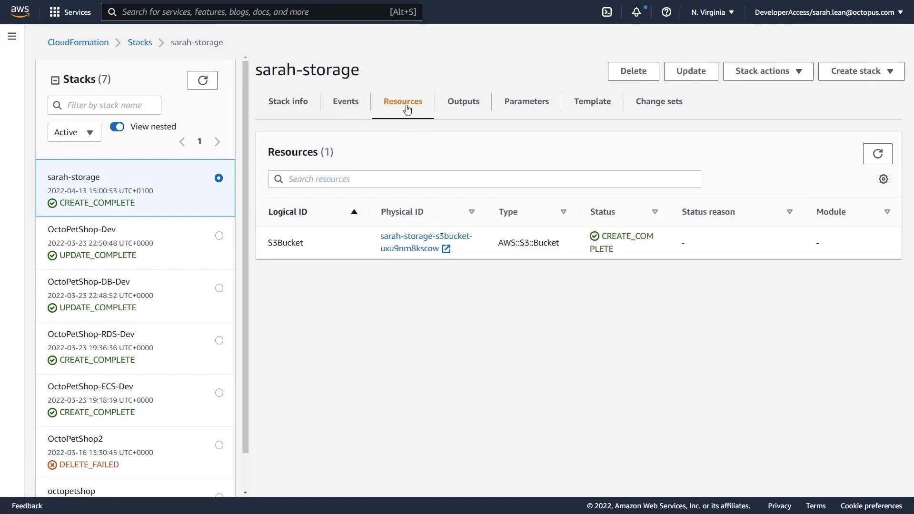
pyautogui.click(422, 252)
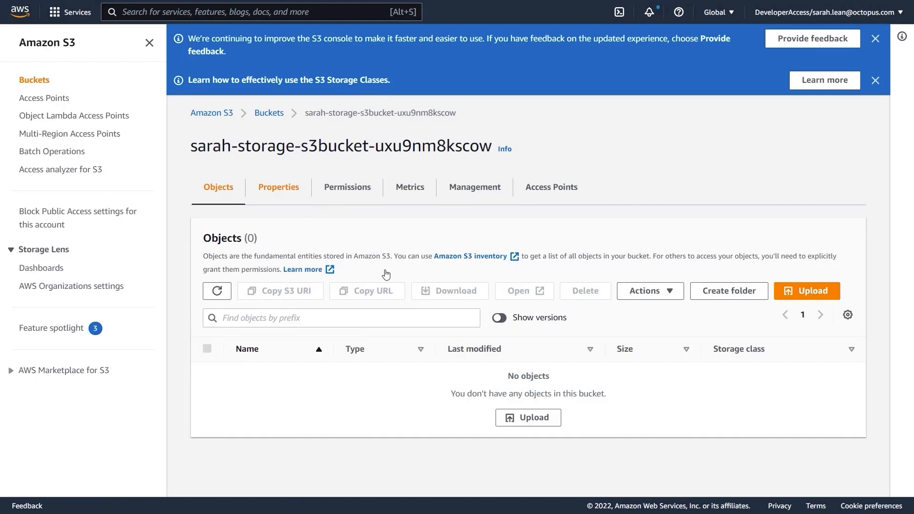
pyautogui.click(284, 193)
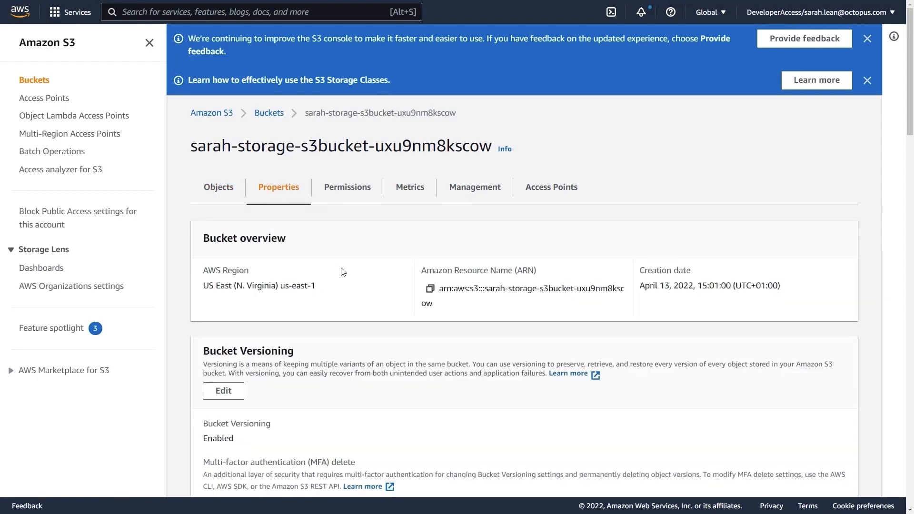
# Step: Review the bucket's versioning, tags and default encryption properties, and view its permissions
pyautogui.scroll(-2, 340, 270)
pyautogui.scroll(-1, 341, 270)
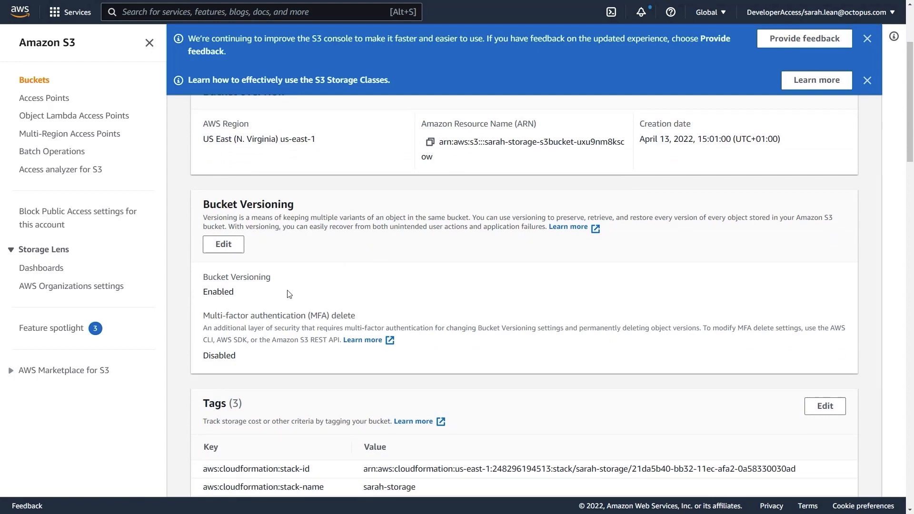
pyautogui.scroll(-5, 306, 289)
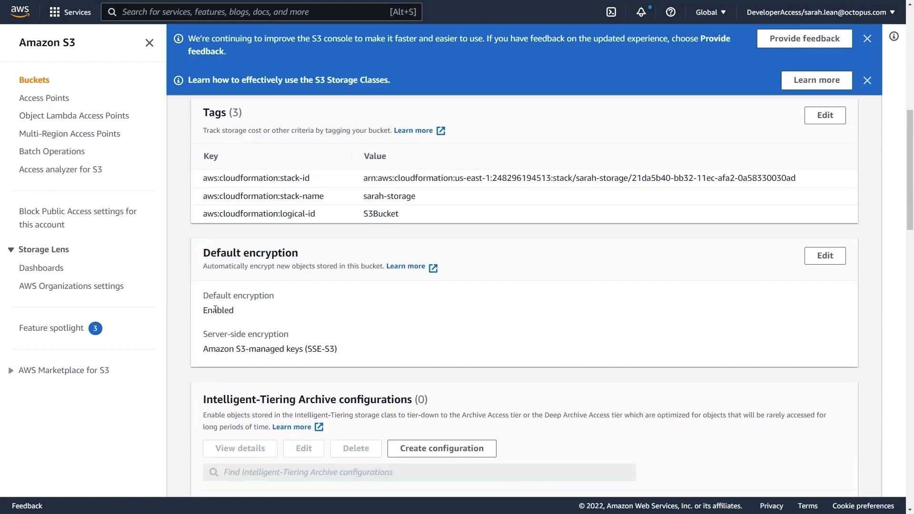
pyautogui.scroll(6, 292, 321)
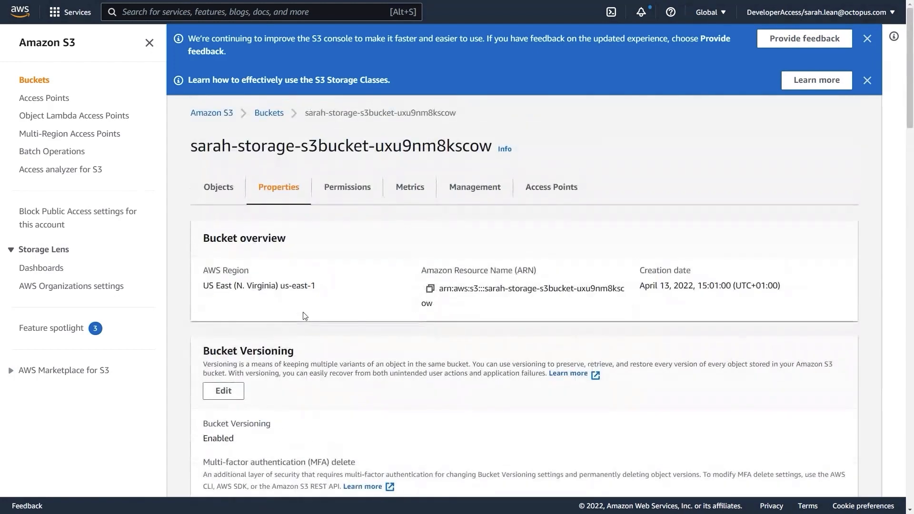
pyautogui.click(340, 190)
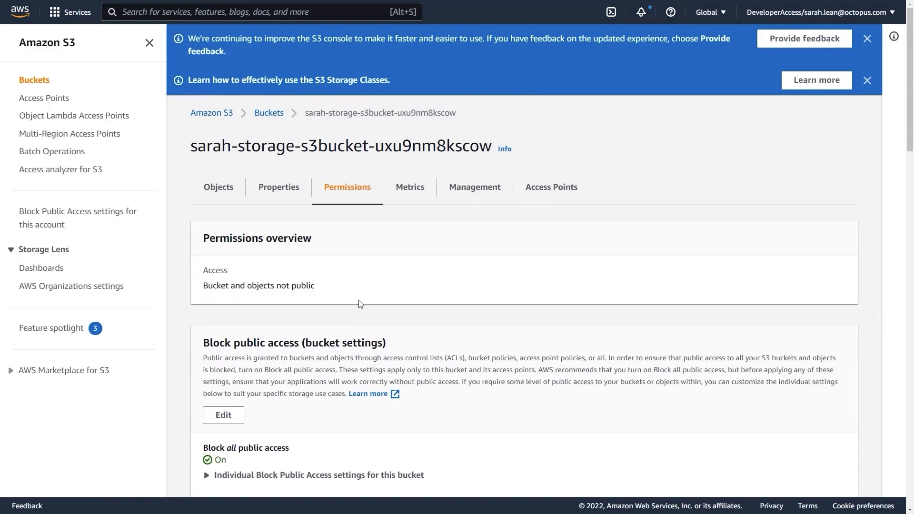
# Step: Return to the CloudFormation stack and check the S3Bucket value in its outputs
pyautogui.moveTo(159, 3)
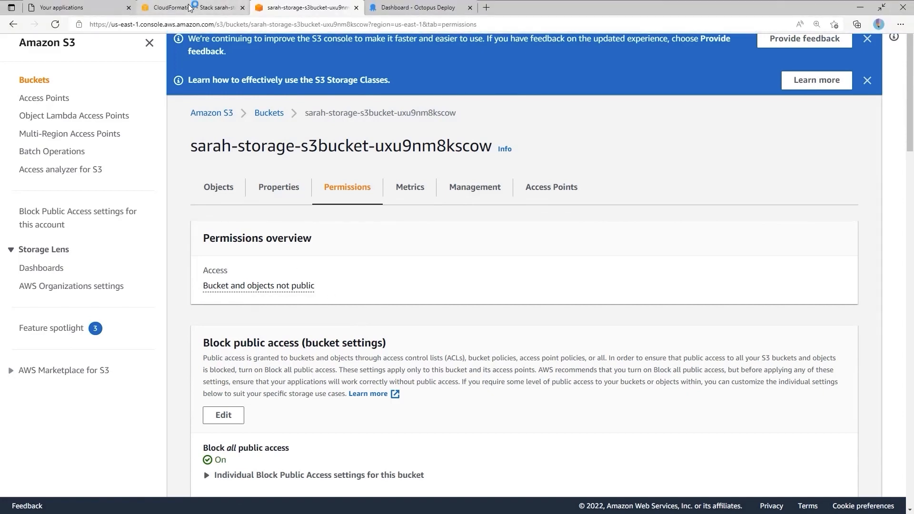
pyautogui.click(189, 7)
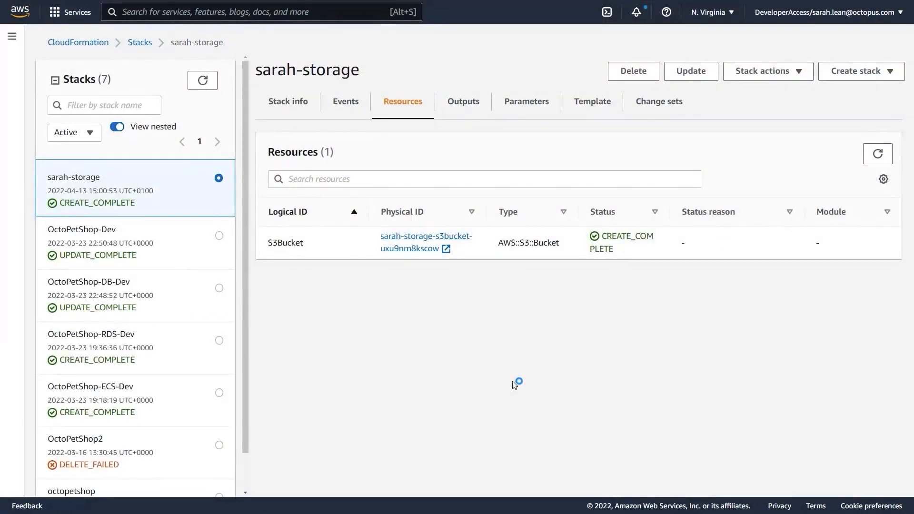
pyautogui.click(458, 109)
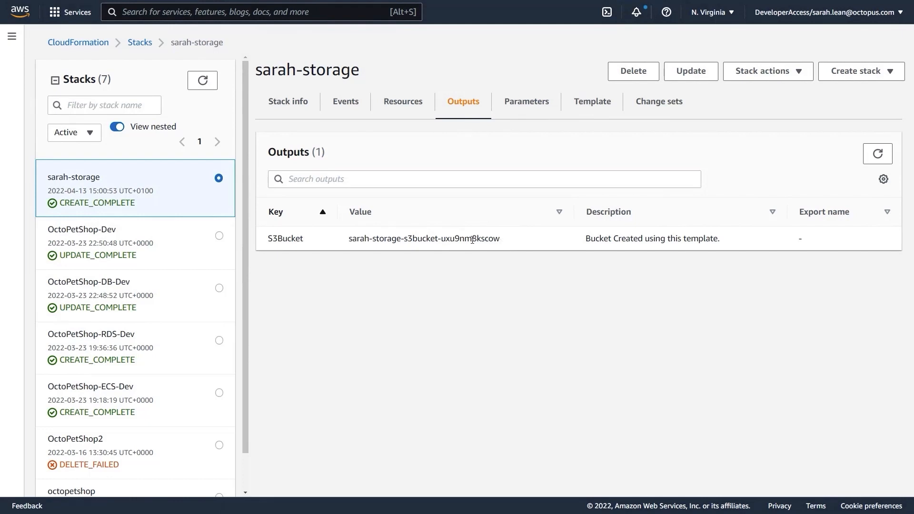
pyautogui.moveTo(353, 240); pyautogui.dragTo(504, 241)
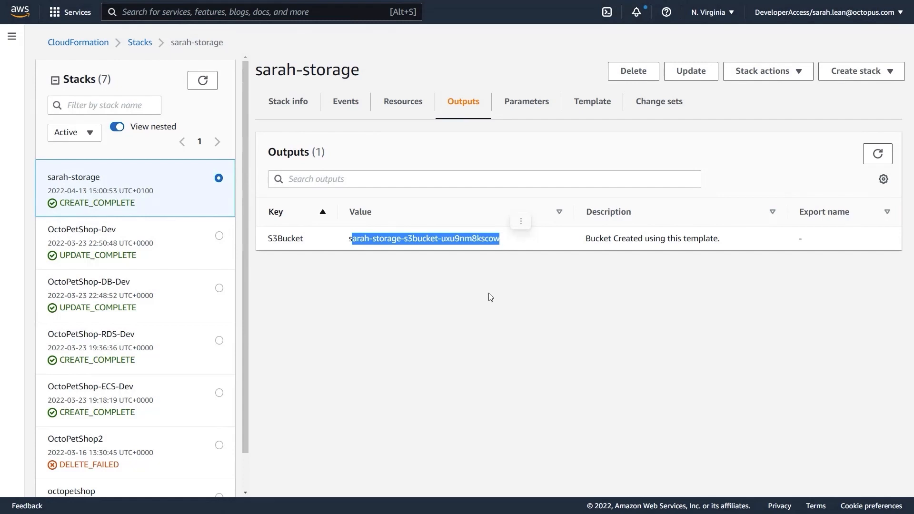
pyautogui.click(514, 303)
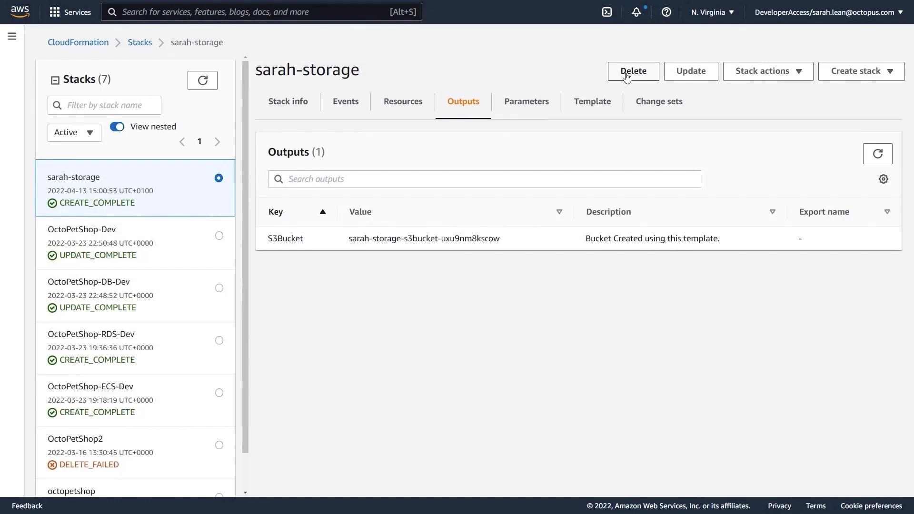
# Step: Delete the newly created storage stack and confirm the deletion
pyautogui.click(627, 76)
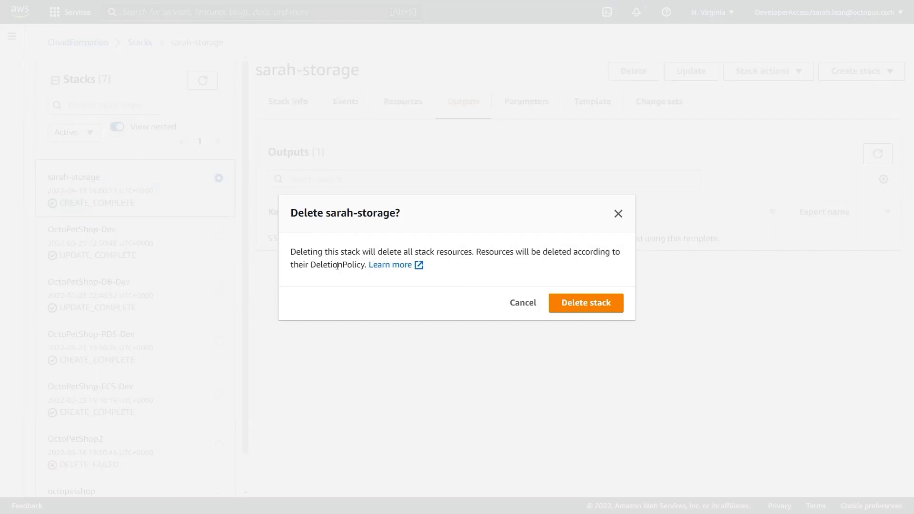
pyautogui.click(591, 305)
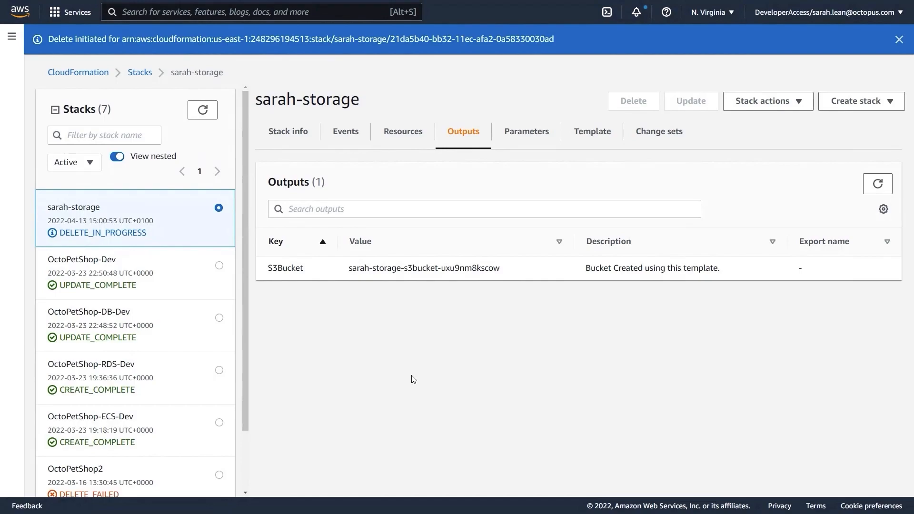
# Step: Switch to Visual Studio Code and show the ec2withsitev2.yml template from its beginning
pyautogui.press('super+Tab')
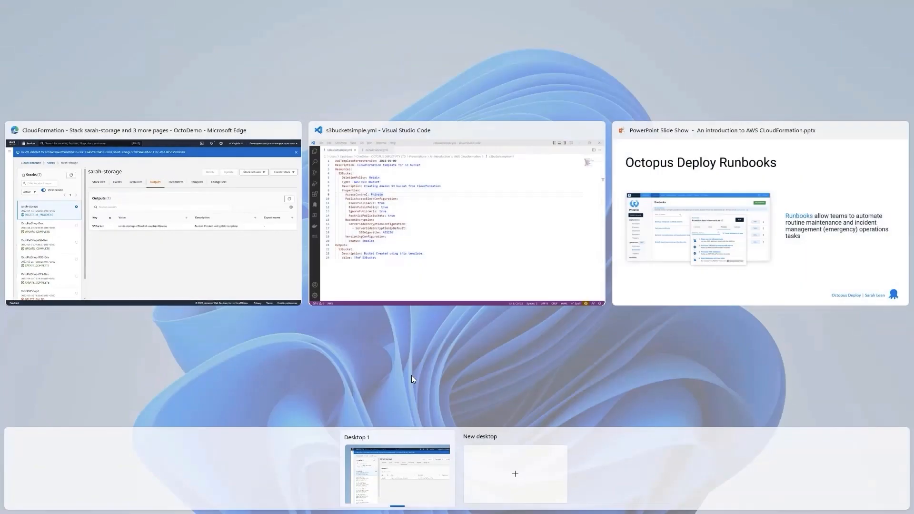
pyautogui.click(430, 196)
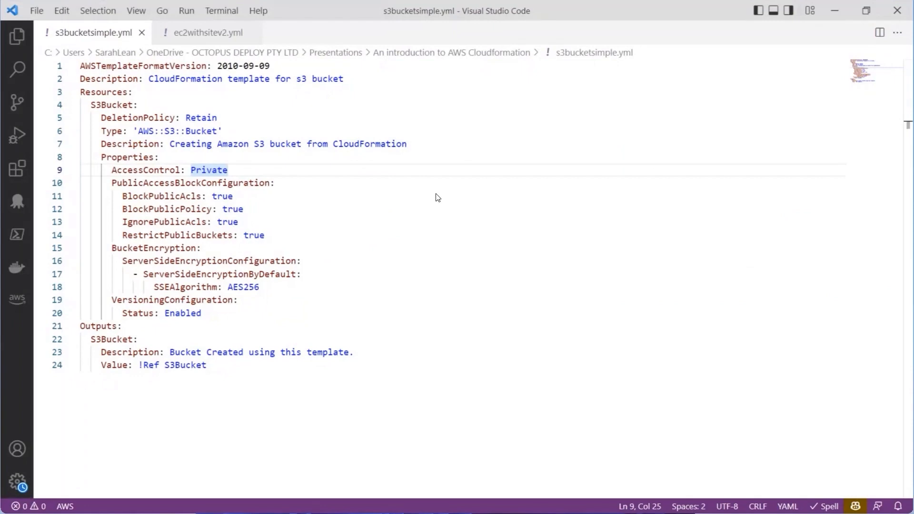
pyautogui.click(199, 33)
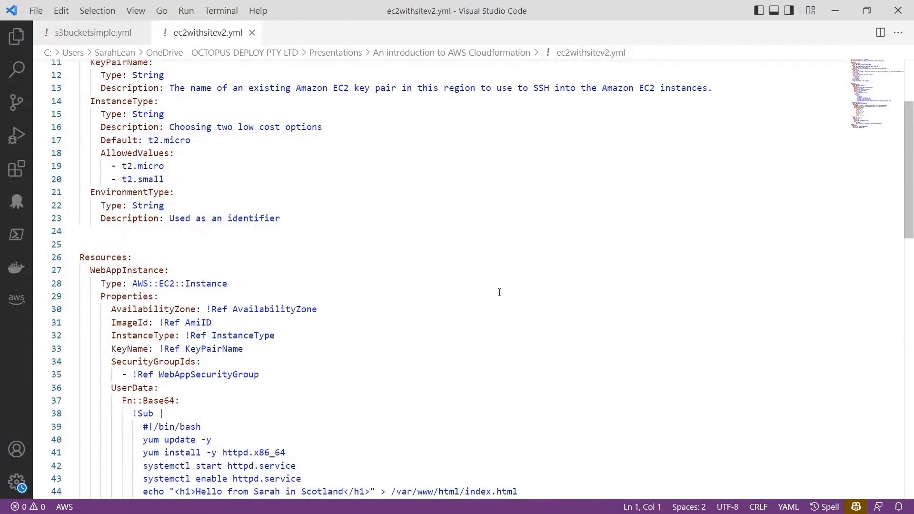
pyautogui.scroll(4, 500, 293)
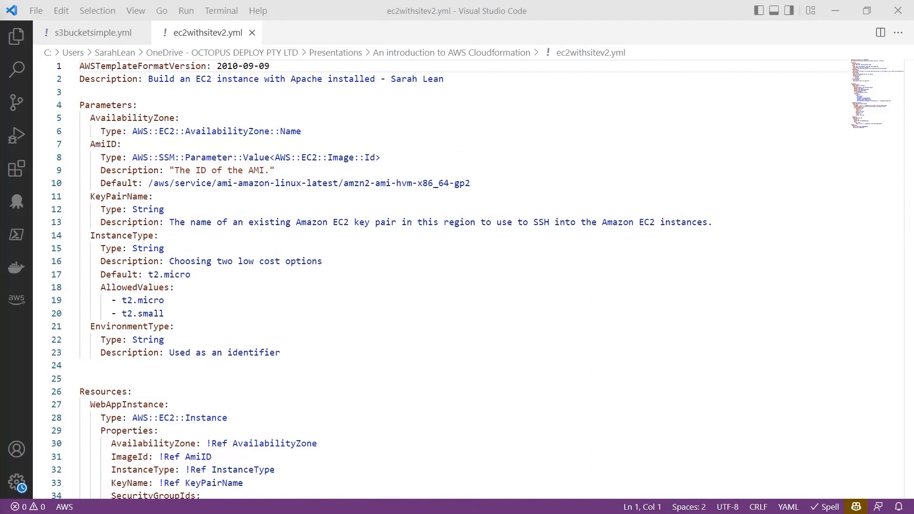
# Step: Examine the template's AvailabilityZone, AmiID, KeyPairName, InstanceType and EnvironmentType parameters, including their default and allowed values
pyautogui.moveTo(327, 132); pyautogui.dragTo(79, 118)
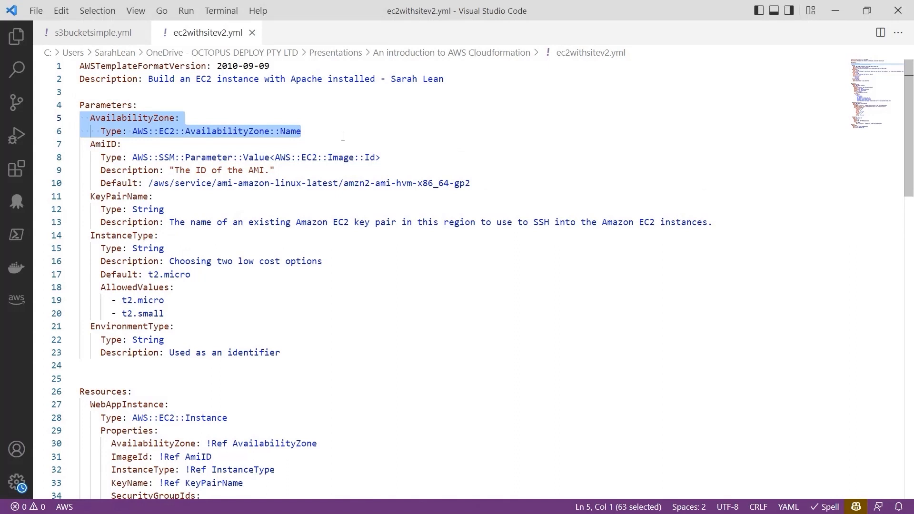
pyautogui.moveTo(496, 184); pyautogui.dragTo(97, 147)
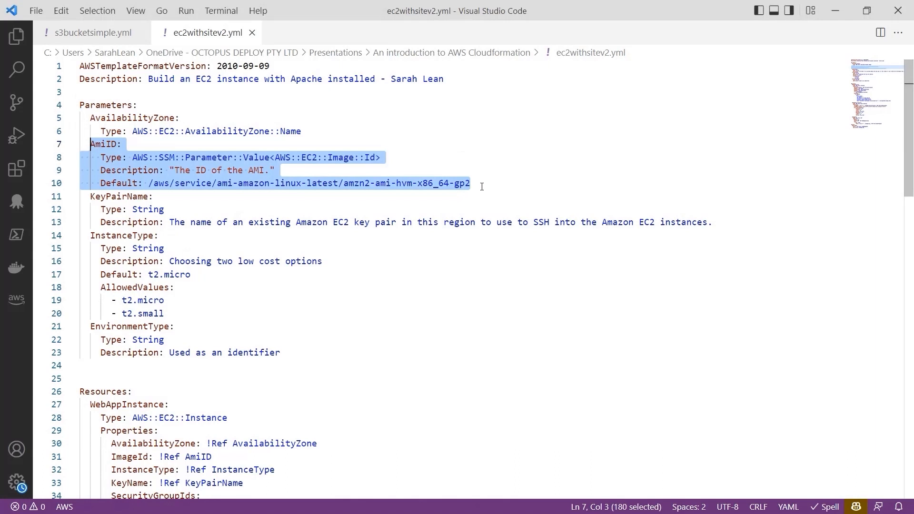
pyautogui.moveTo(482, 187); pyautogui.dragTo(102, 187)
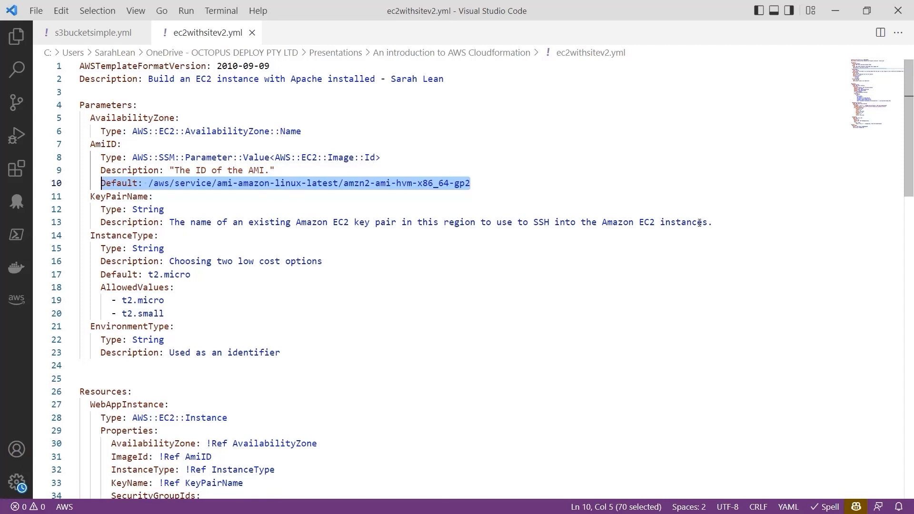
pyautogui.moveTo(713, 222); pyautogui.dragTo(90, 196)
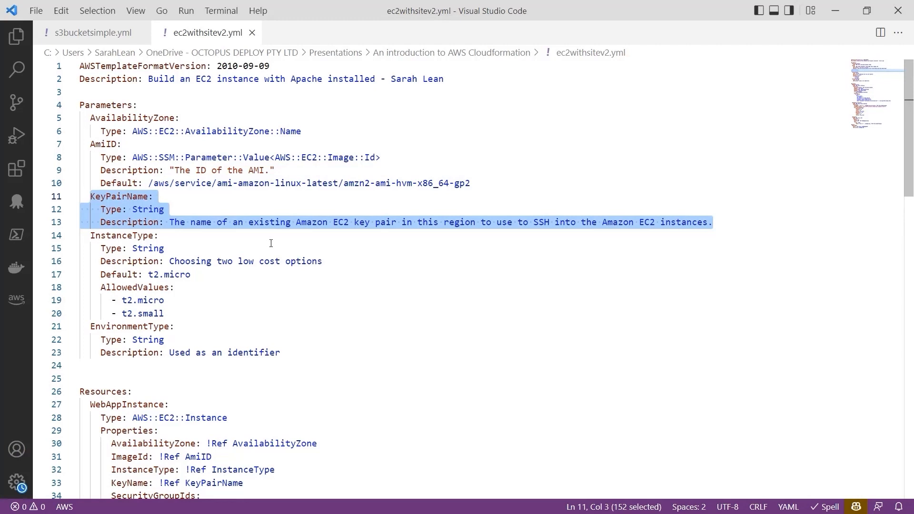
pyautogui.moveTo(187, 314); pyautogui.dragTo(85, 235)
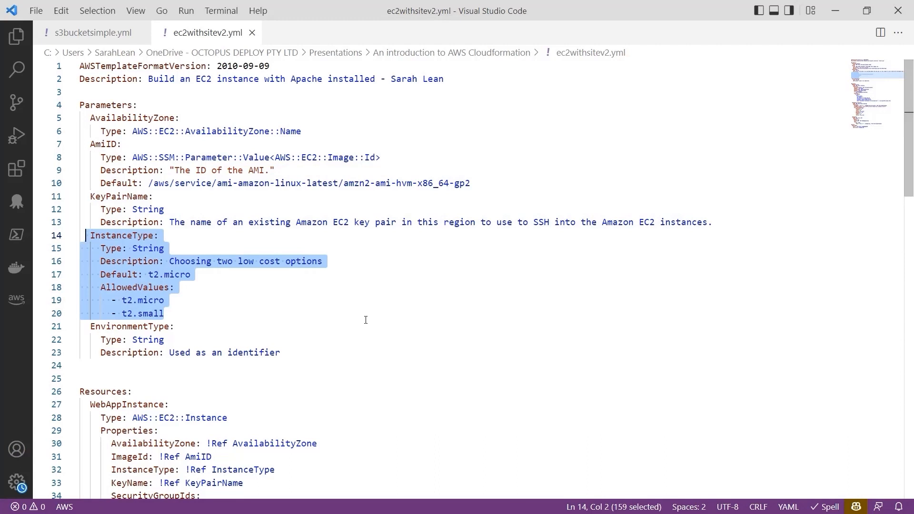
pyautogui.click(225, 275)
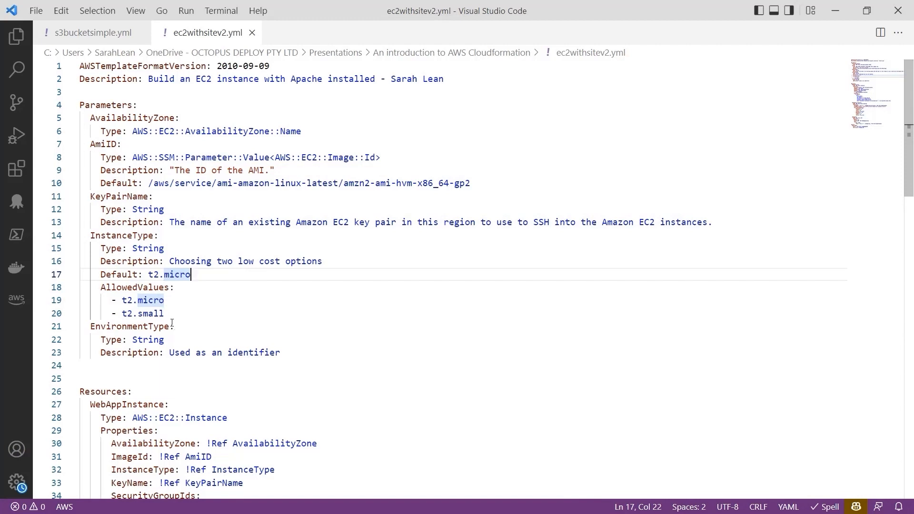
pyautogui.moveTo(164, 314); pyautogui.dragTo(97, 287)
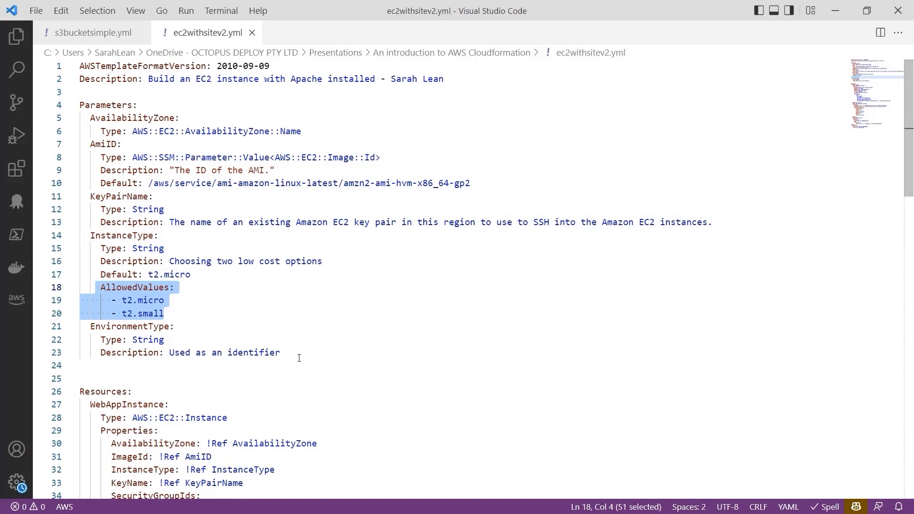
pyautogui.moveTo(299, 356); pyautogui.dragTo(91, 328)
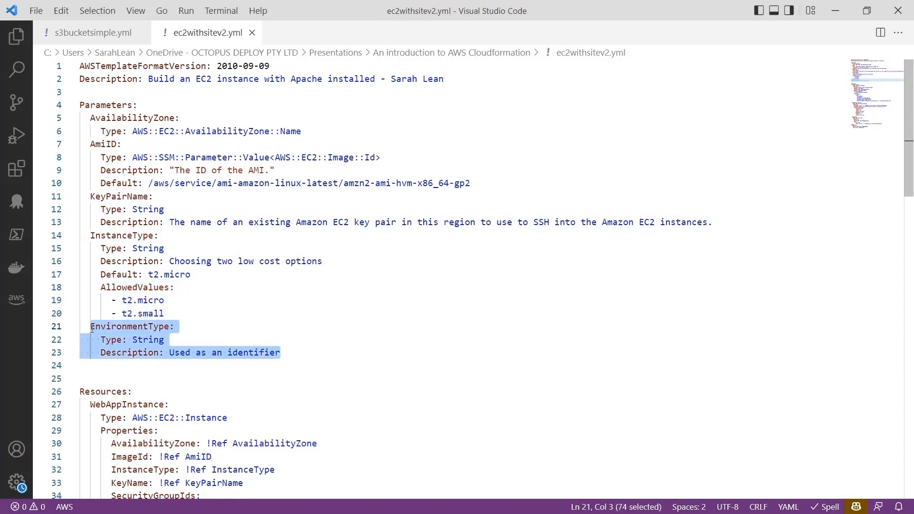
# Step: Examine the WebAppInstance resource, its parameter references and its UserData script
pyautogui.scroll(-1, 457, 321)
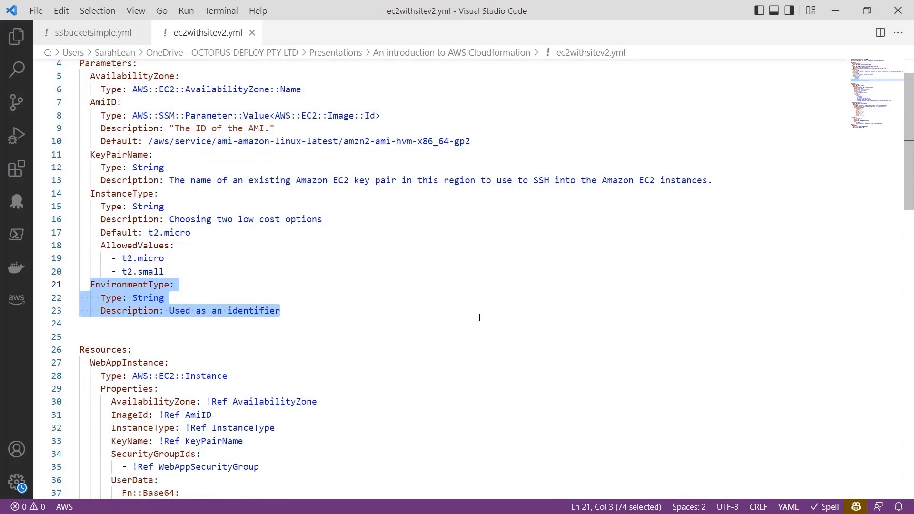
pyautogui.scroll(-5, 480, 318)
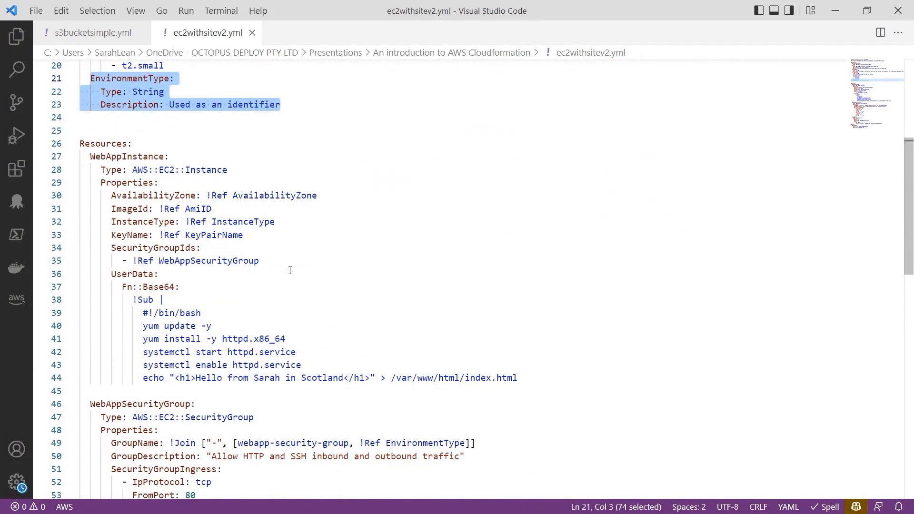
pyautogui.moveTo(91, 157); pyautogui.dragTo(543, 383)
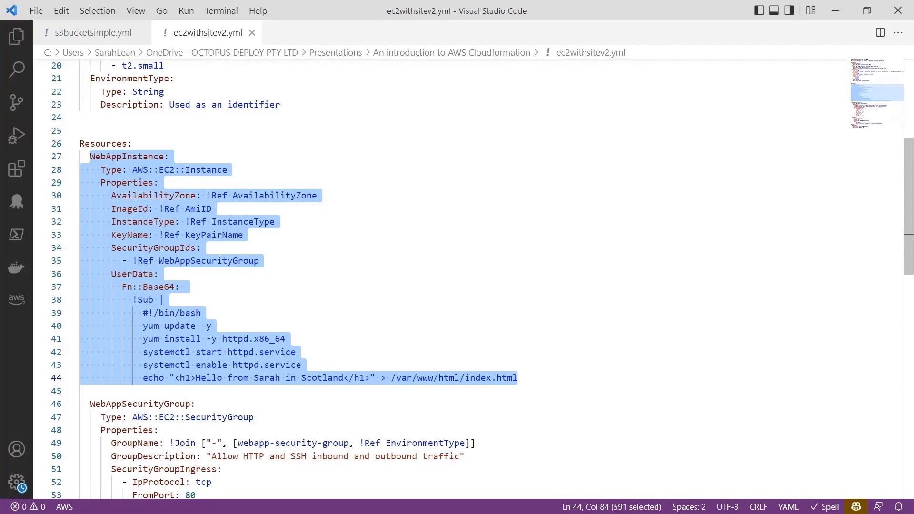
pyautogui.click(272, 261)
pyautogui.moveTo(537, 382); pyautogui.dragTo(111, 275)
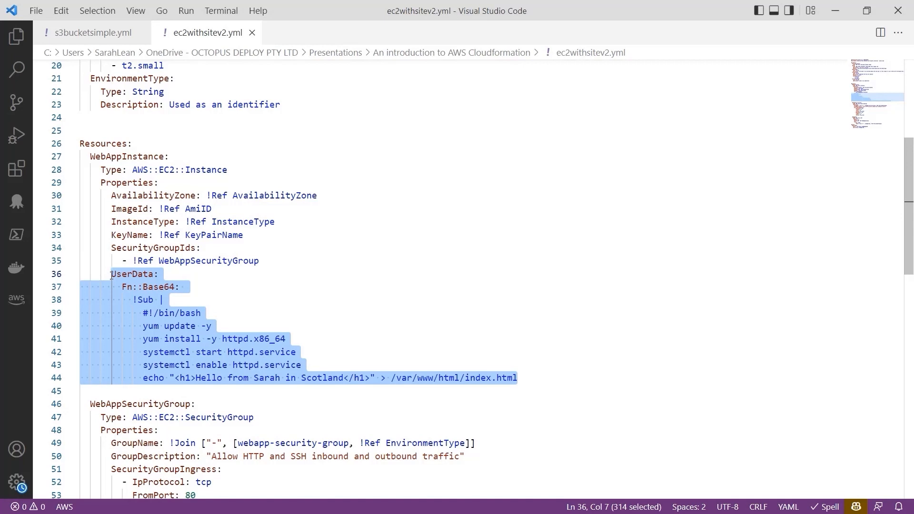
# Step: Examine the WebAppSecurityGroup resource, including its ingress rules and the joined GroupName
pyautogui.scroll(-2, 300, 229)
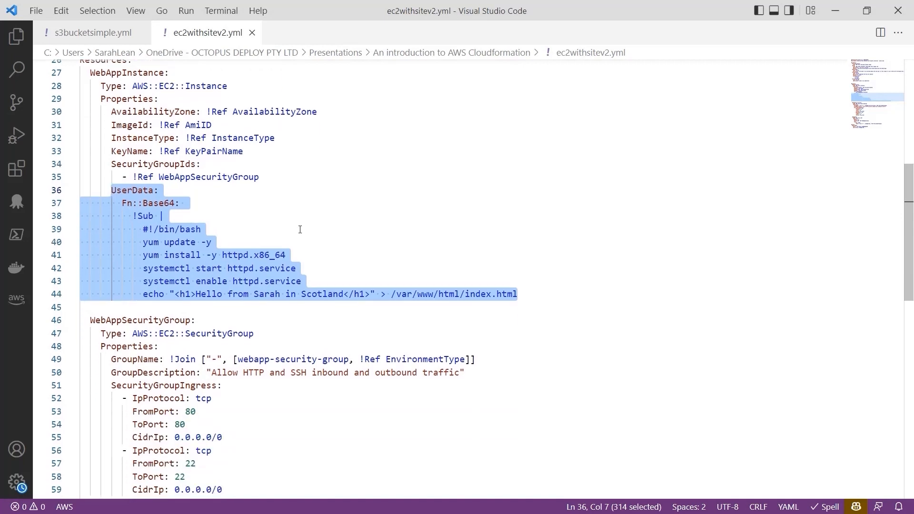
pyautogui.scroll(-2, 300, 229)
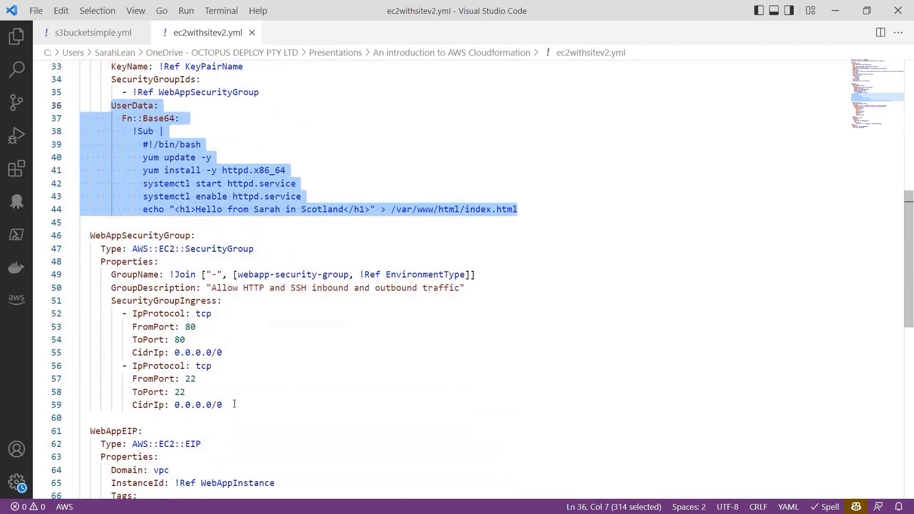
pyautogui.moveTo(235, 404); pyautogui.dragTo(90, 236)
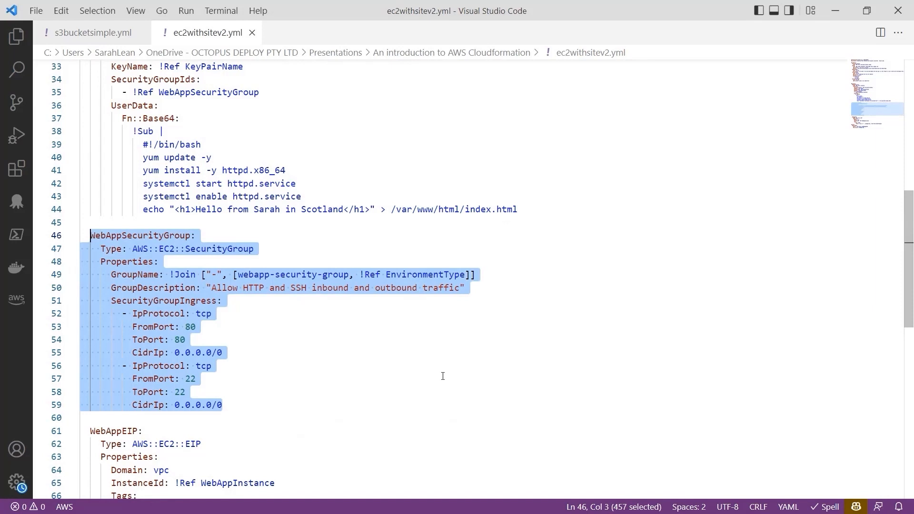
pyautogui.click(443, 376)
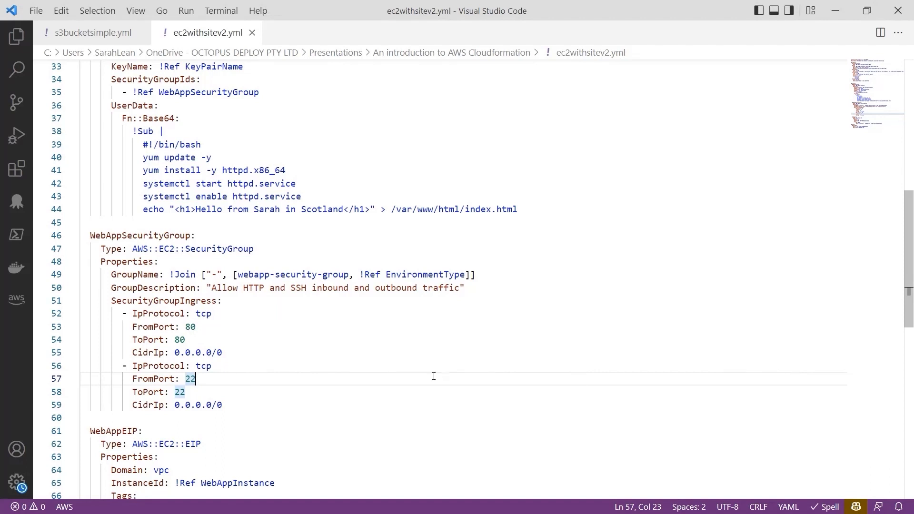
pyautogui.moveTo(482, 275); pyautogui.dragTo(175, 275)
pyautogui.moveTo(123, 275); pyautogui.dragTo(111, 275)
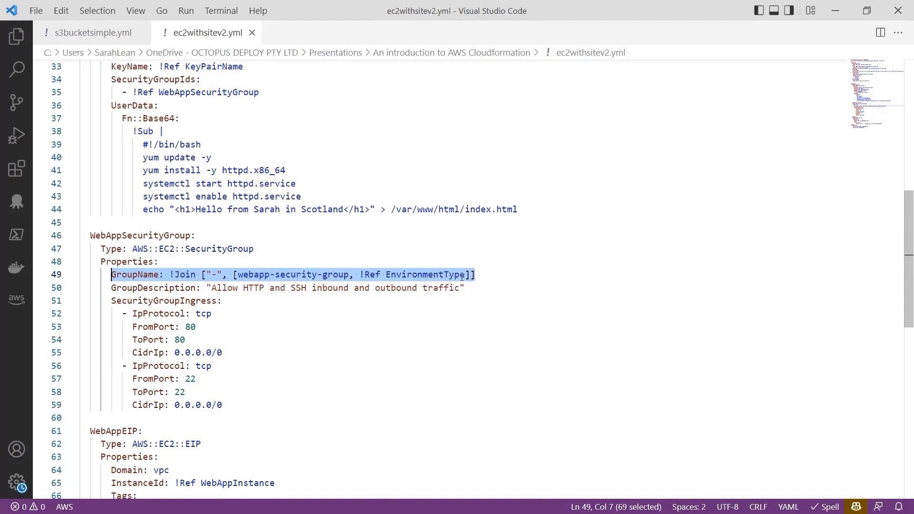
pyautogui.click(514, 276)
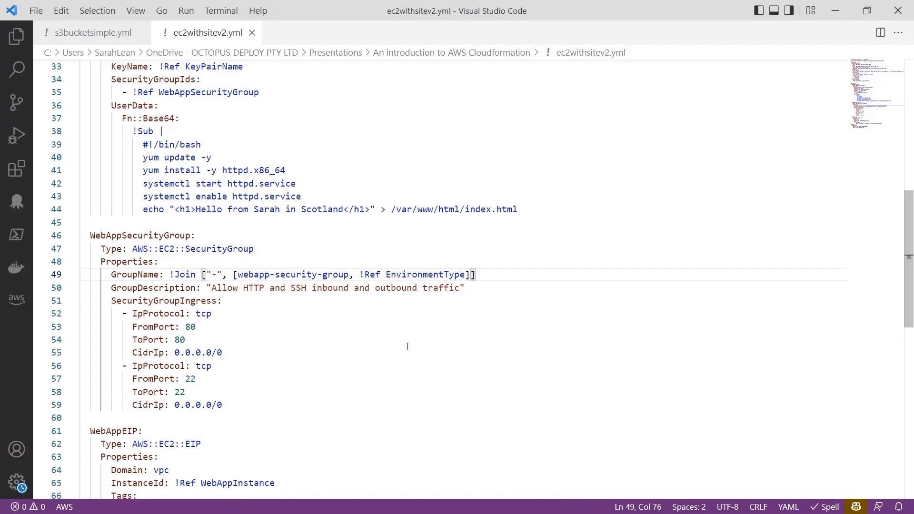
# Step: Examine the WebAppEIP resource and the template's Outputs section with its WebsiteURL value
pyautogui.scroll(-1, 408, 346)
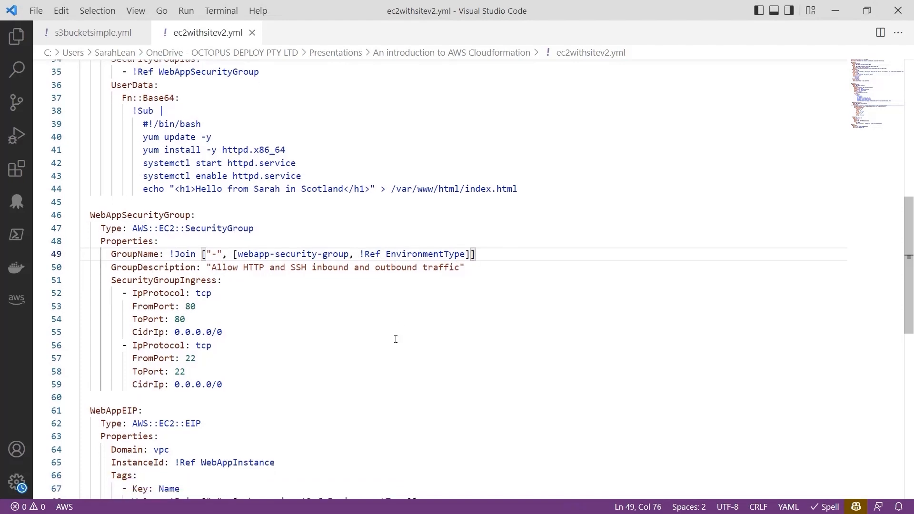
pyautogui.scroll(-2, 396, 339)
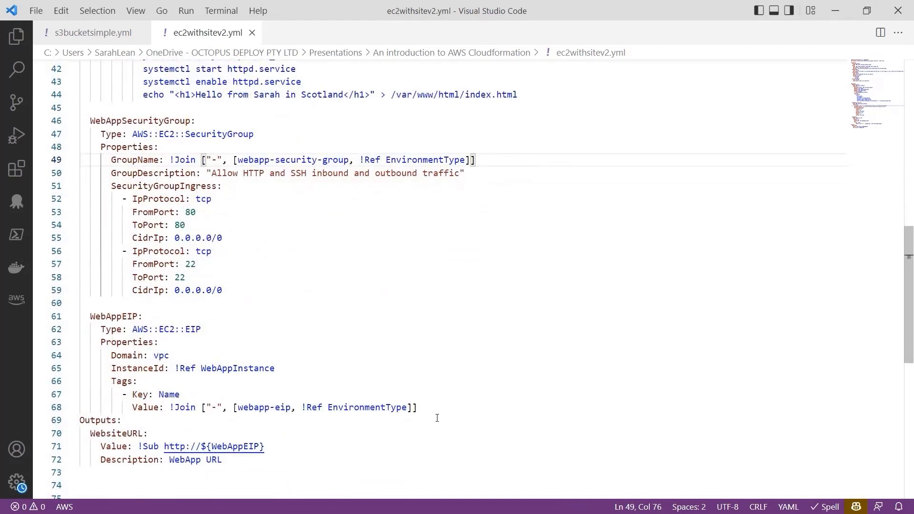
pyautogui.moveTo(431, 407); pyautogui.dragTo(89, 320)
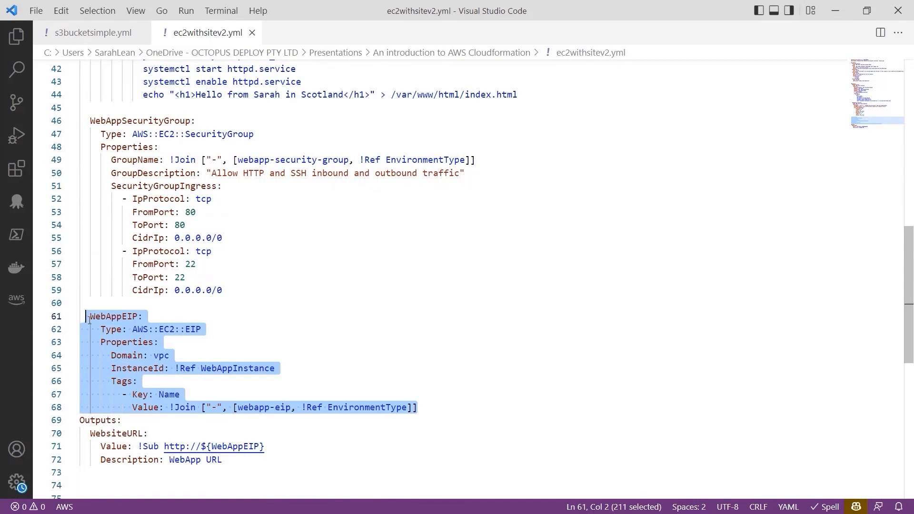
pyautogui.click(269, 342)
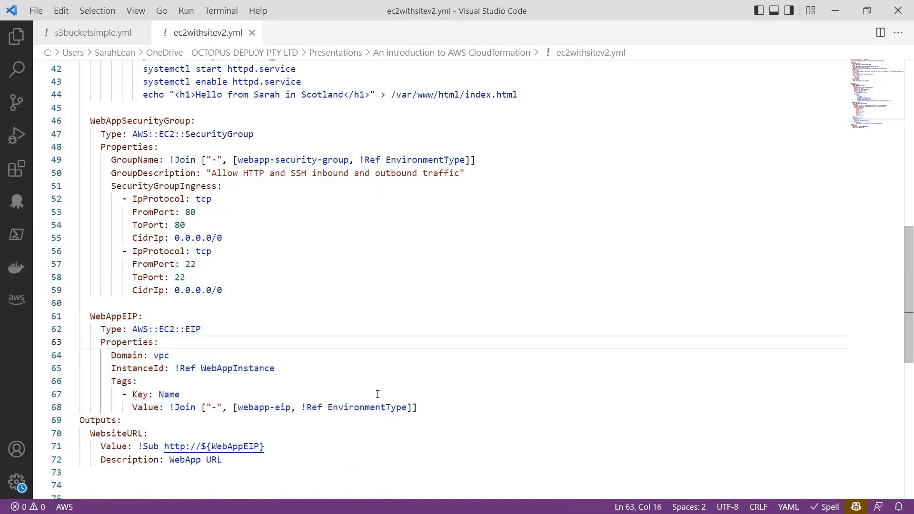
pyautogui.scroll(-2, 378, 394)
pyautogui.moveTo(262, 396); pyautogui.dragTo(76, 353)
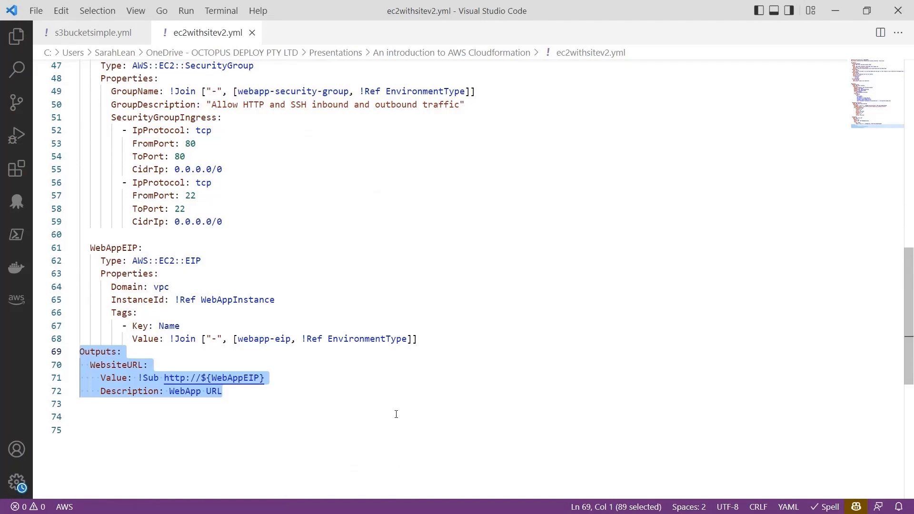
# Step: Switch to Microsoft Edge and show the Octopus Deploy dashboard
pyautogui.hotkey('alt', 'Tab')
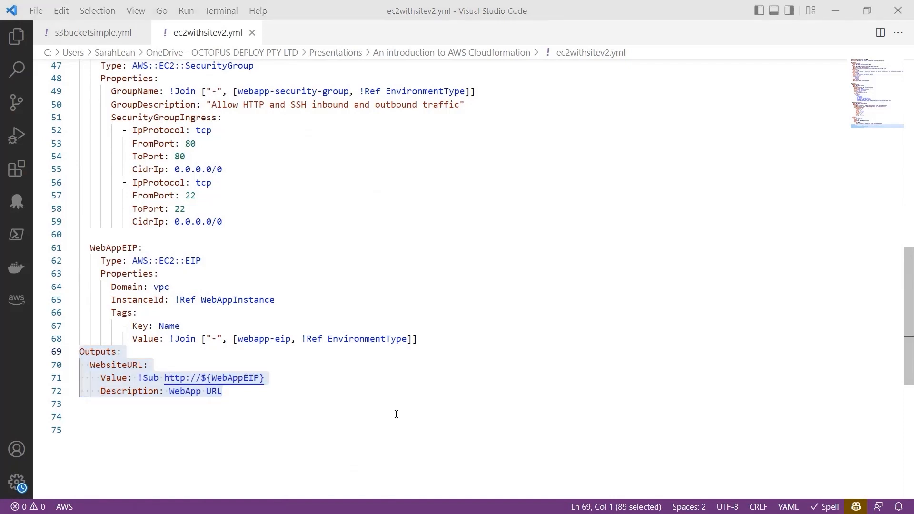
pyautogui.press('super+Tab')
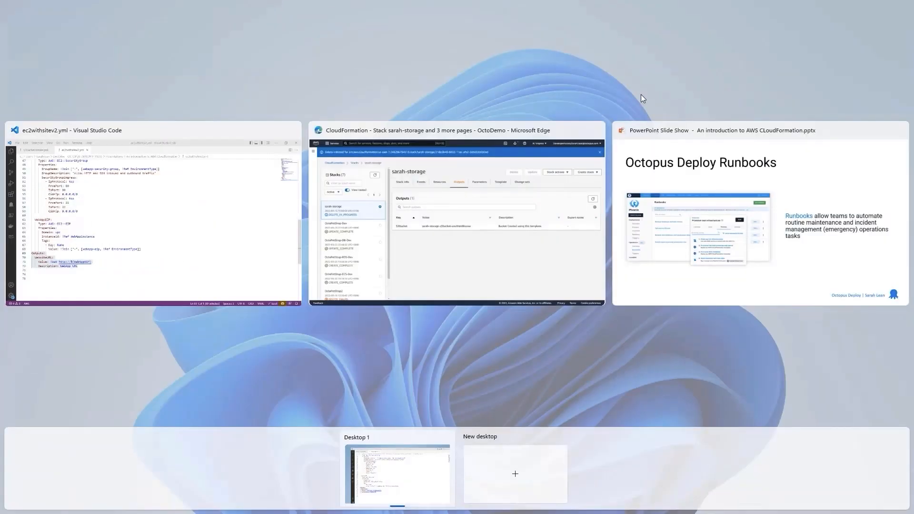
pyautogui.click(361, 182)
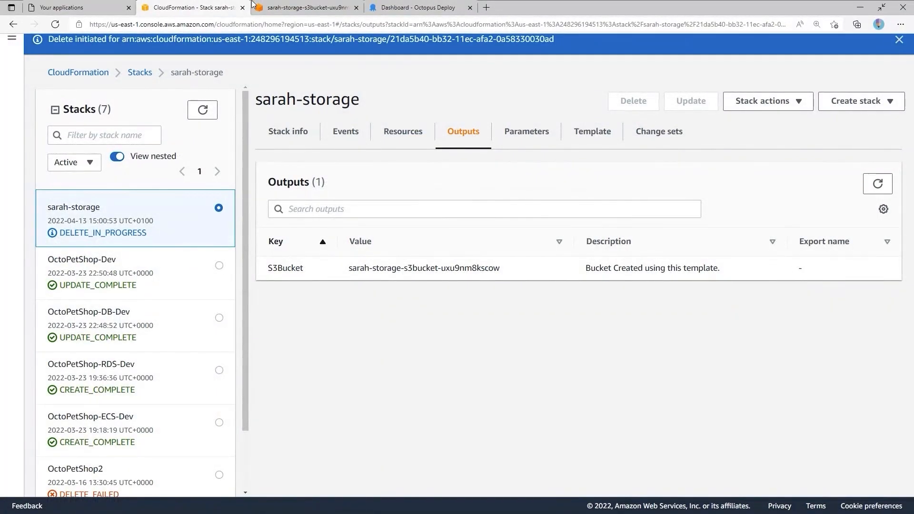
pyautogui.click(455, 5)
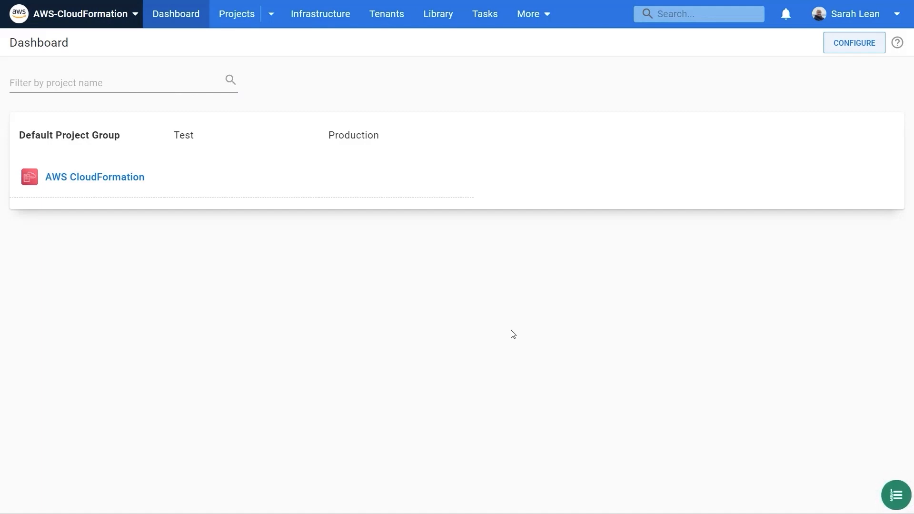
# Step: Review the infrastructure's configured accounts, the account types that can be added, and the deployment environments
pyautogui.click(342, 22)
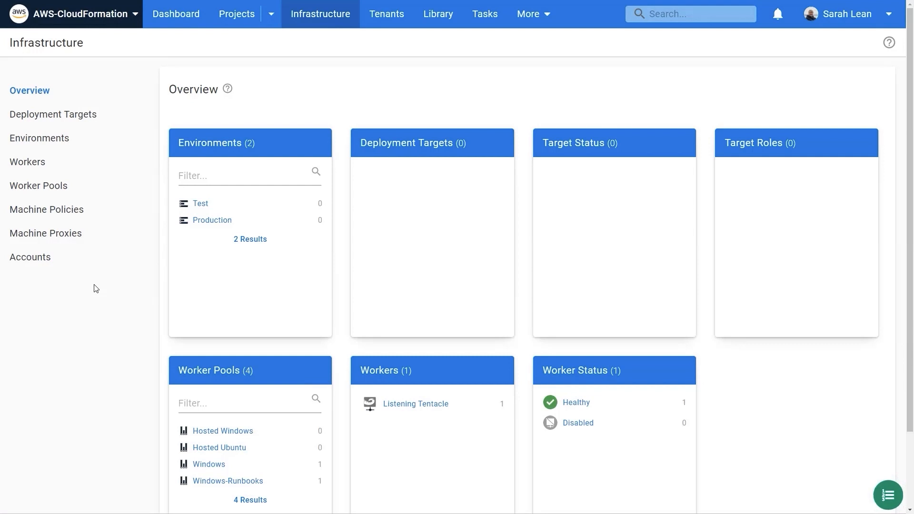
pyautogui.click(55, 259)
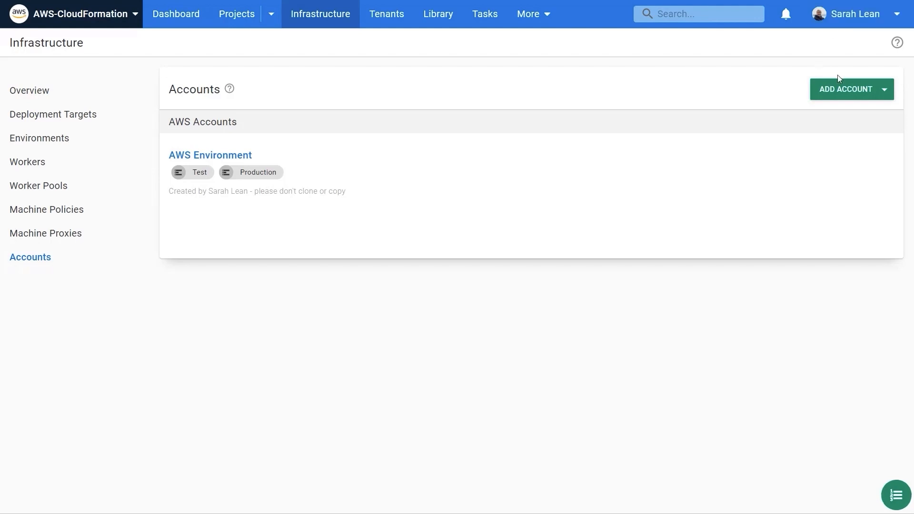
pyautogui.click(849, 93)
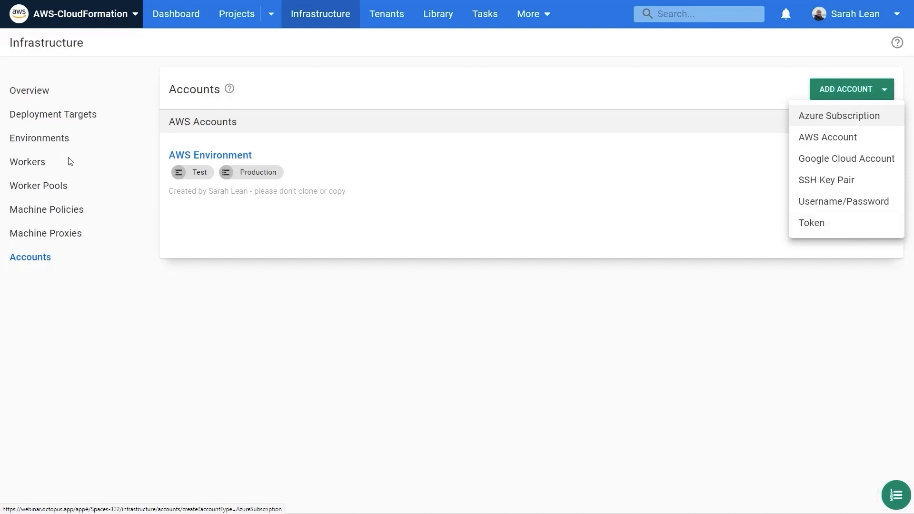
pyautogui.click(50, 146)
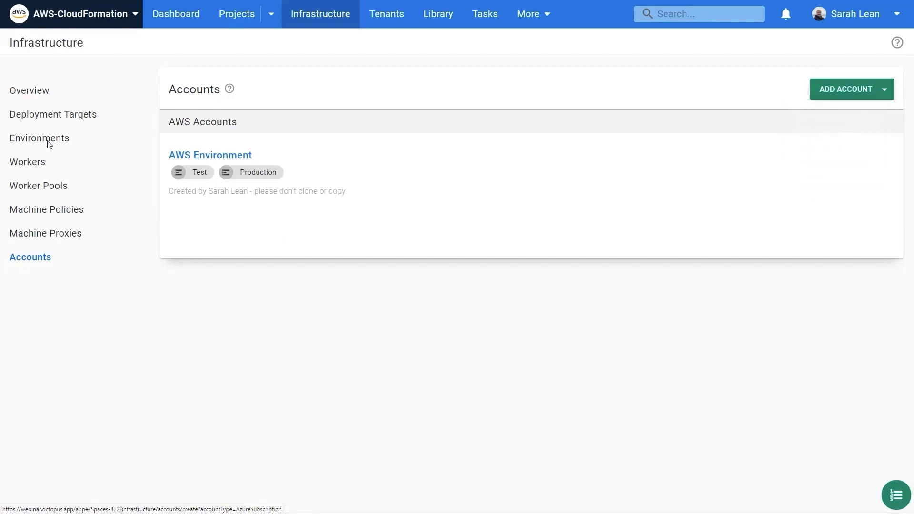
pyautogui.click(53, 144)
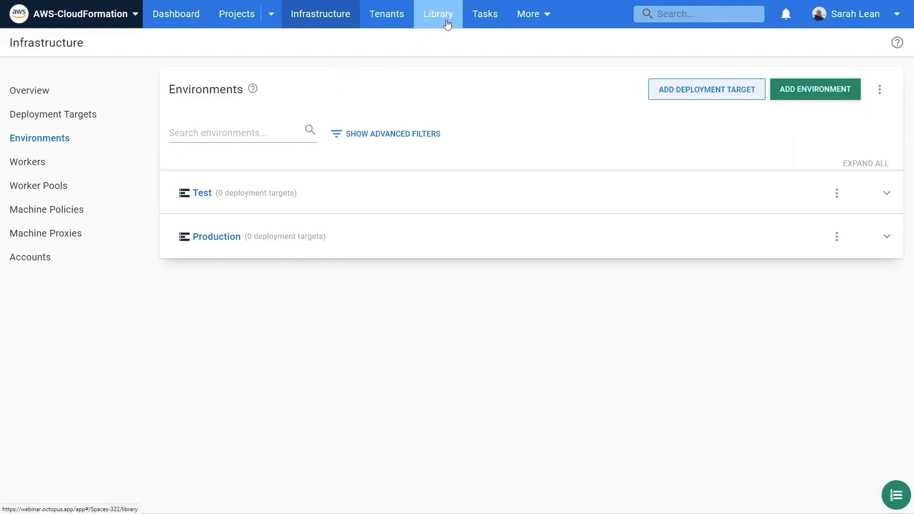
# Step: Examine the AWS library variable set, including the AWS.Availability.Zone value, the environment-scoped values and the AWS.Stack.Name expression
pyautogui.click(447, 25)
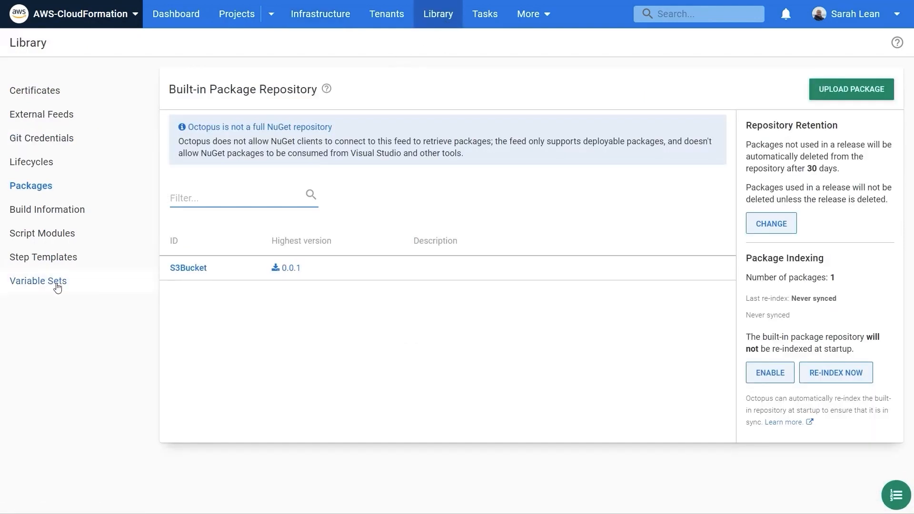
pyautogui.click(57, 286)
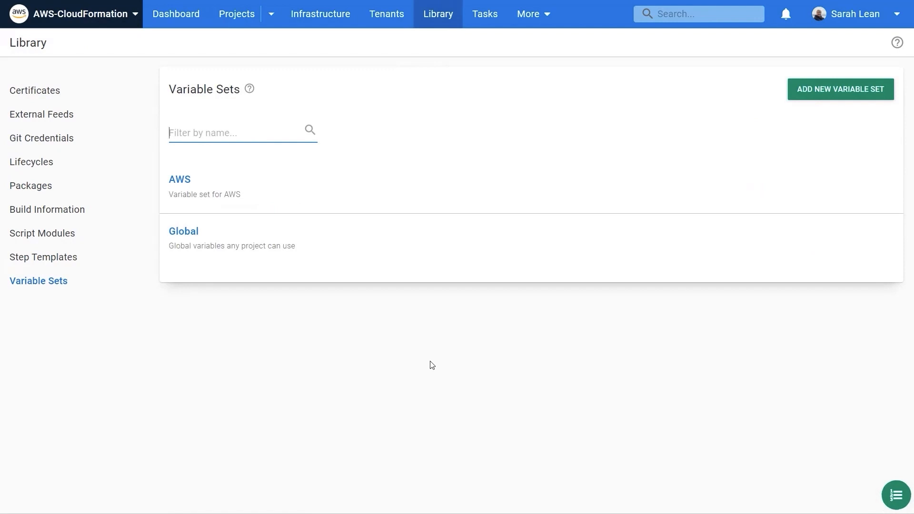
pyautogui.click(216, 187)
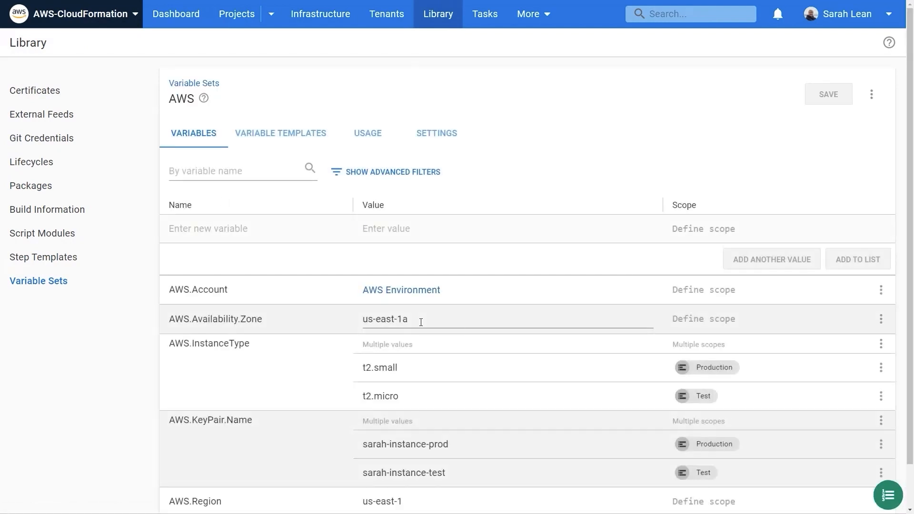
pyautogui.scroll(-1, 497, 363)
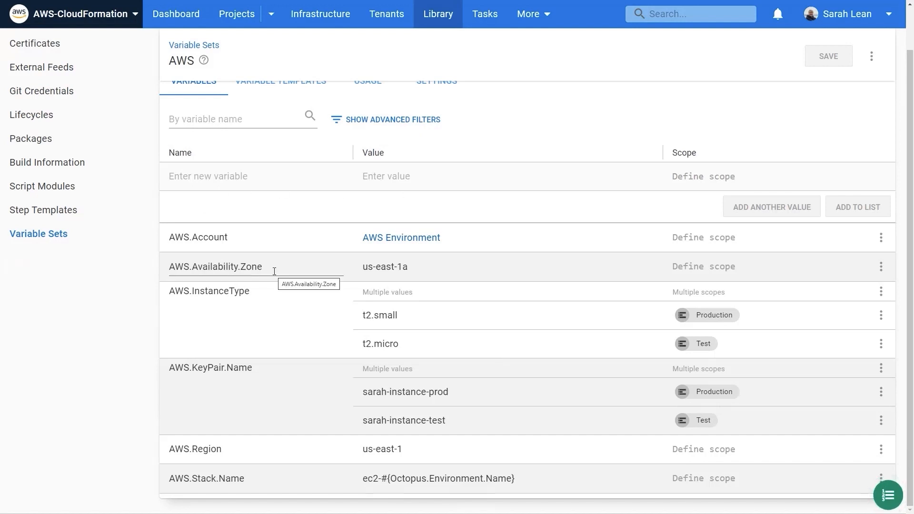
pyautogui.click(418, 269)
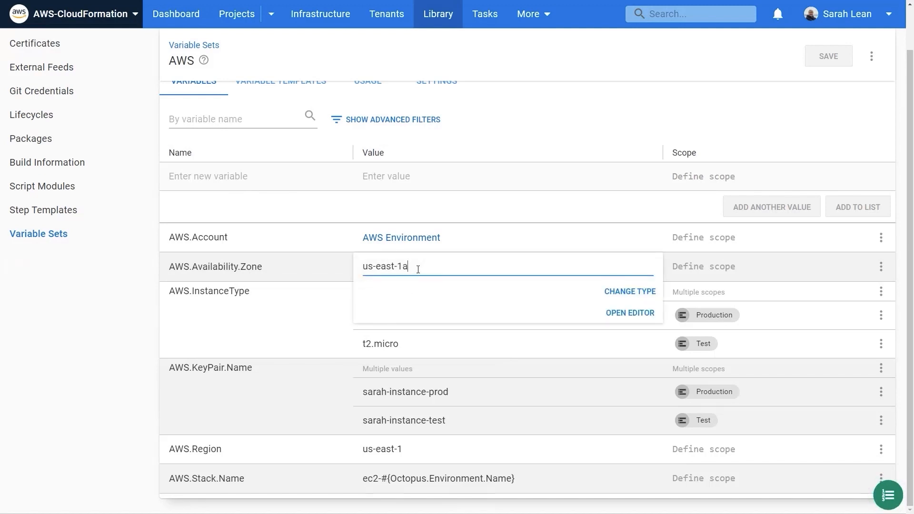
pyautogui.click(135, 319)
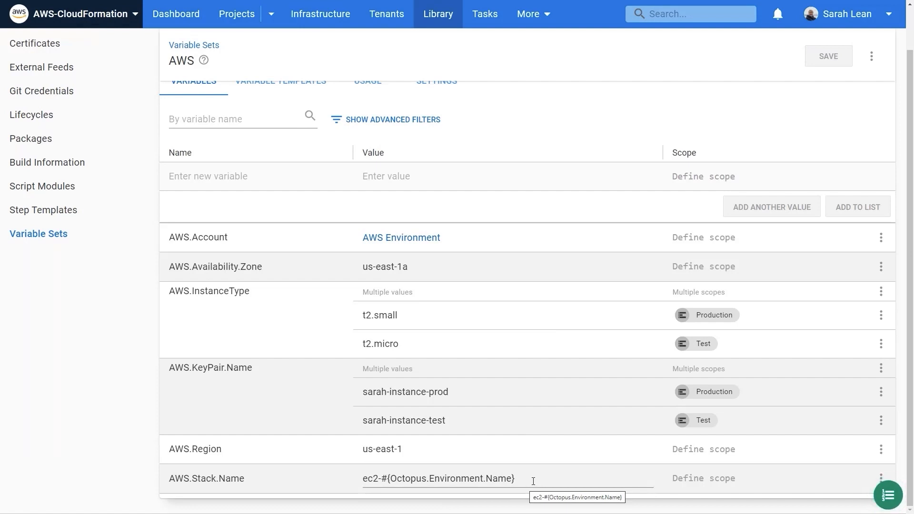
pyautogui.moveTo(524, 478); pyautogui.dragTo(381, 479)
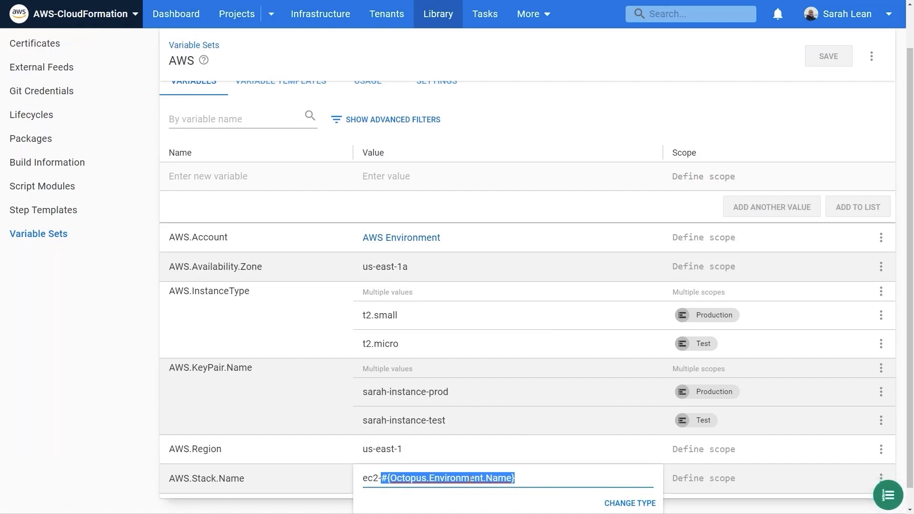
pyautogui.click(429, 478)
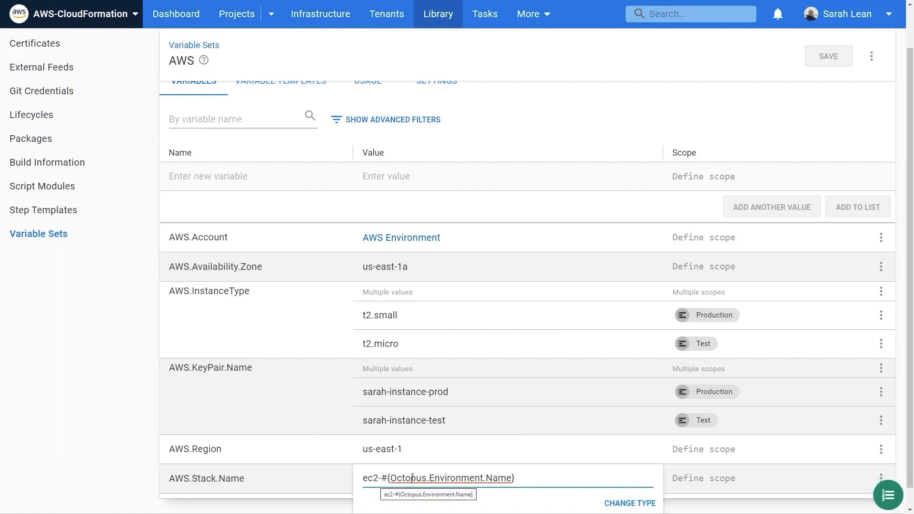
pyautogui.scroll(1, 422, 480)
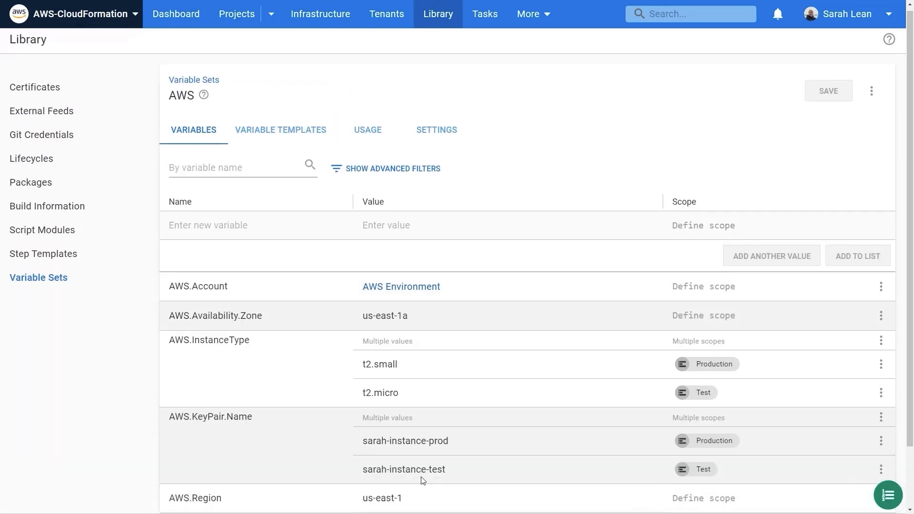
# Step: Examine the AWS CloudFormation project's AWS CloudFormation Storage runbook, including its process steps and the task summary of its Test run
pyautogui.click(237, 22)
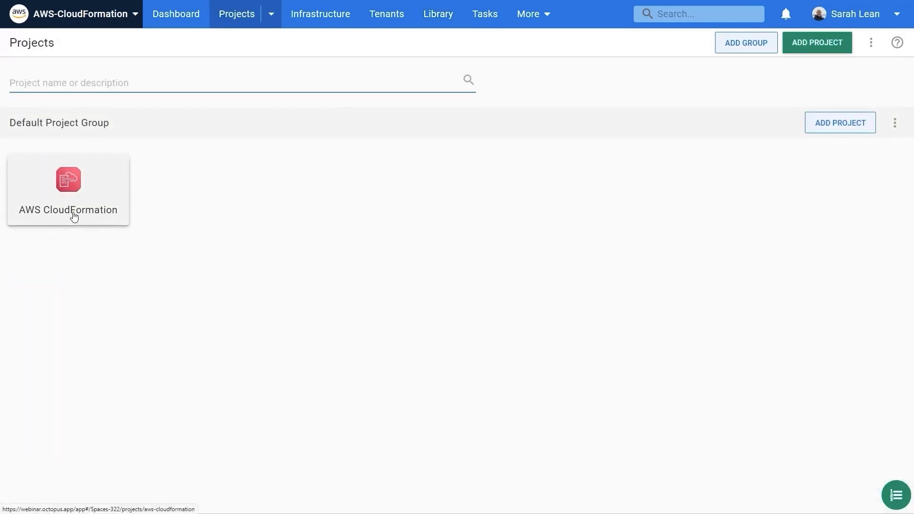
pyautogui.click(73, 217)
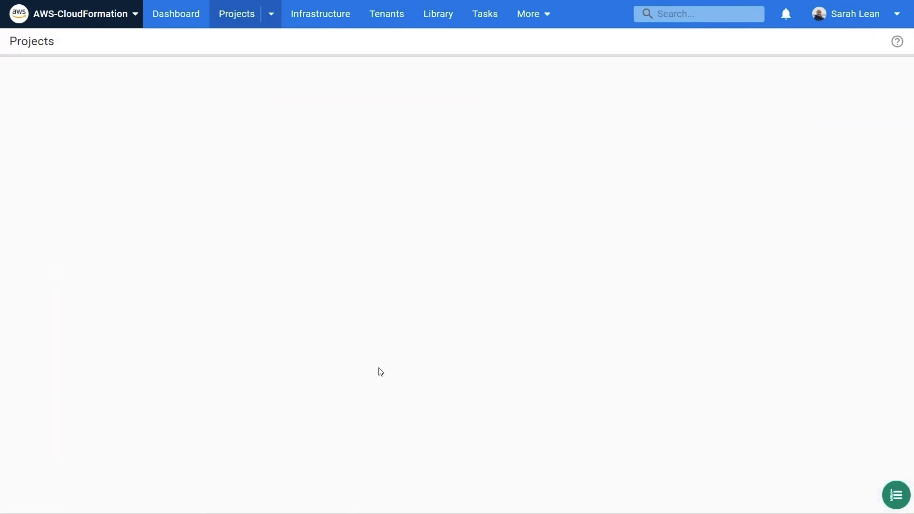
pyautogui.click(46, 282)
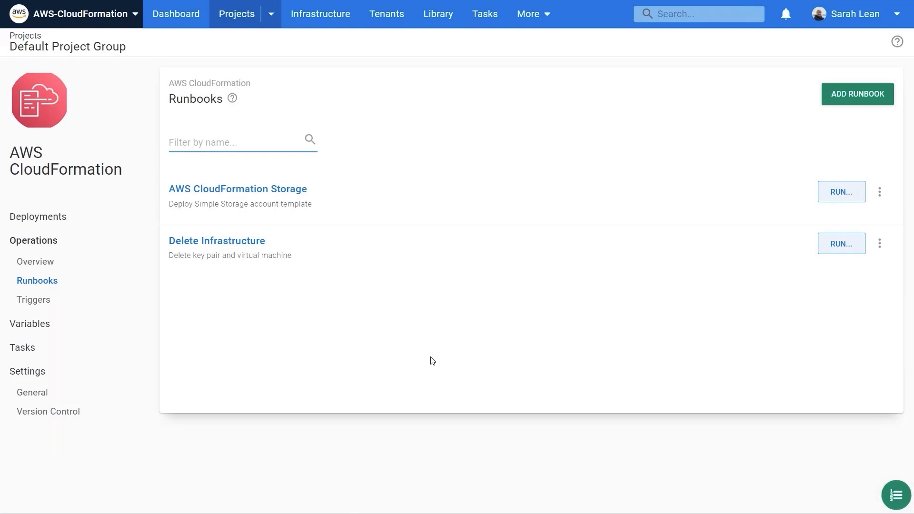
pyautogui.click(293, 197)
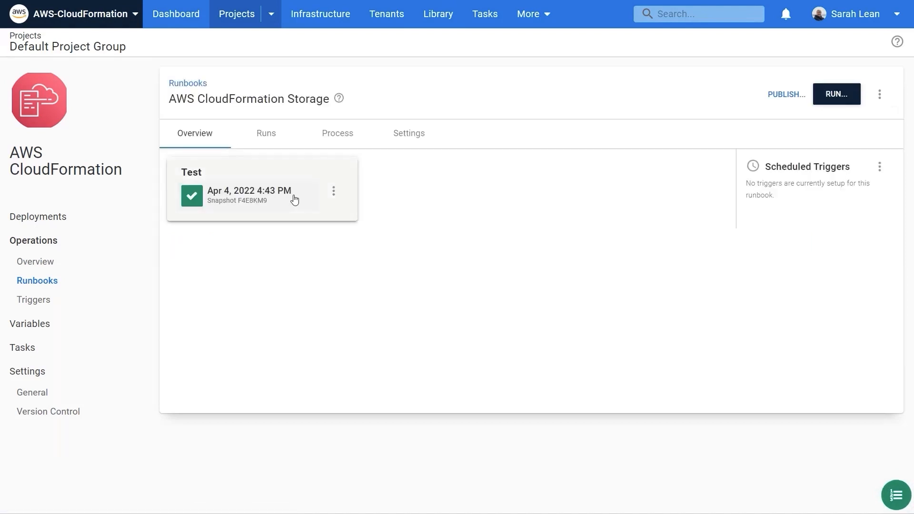
pyautogui.click(335, 133)
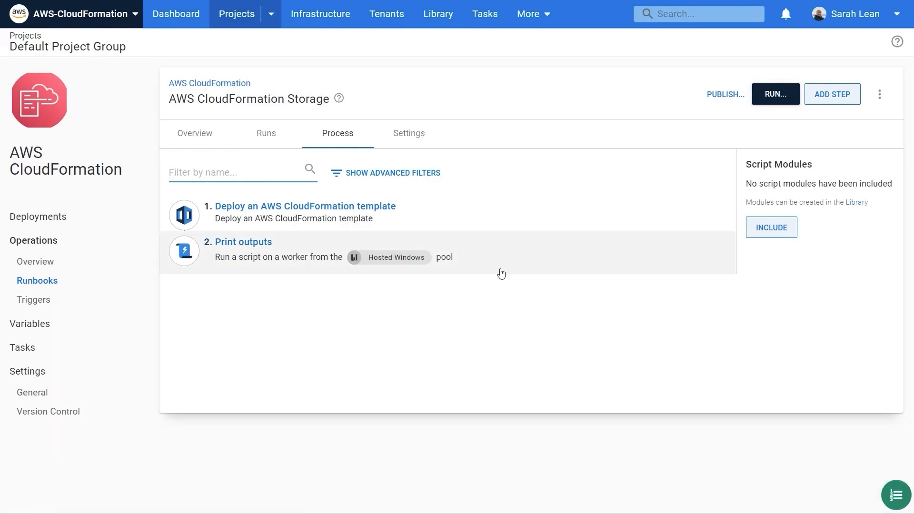
pyautogui.click(276, 139)
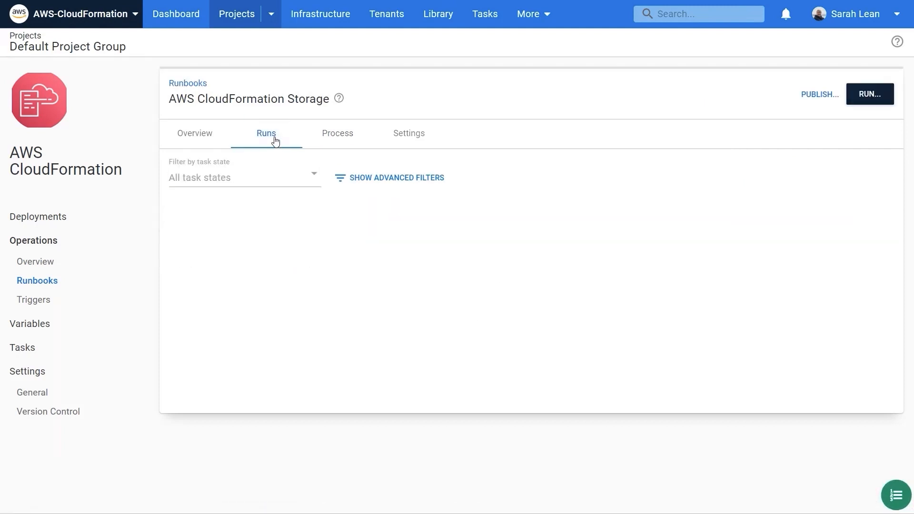
pyautogui.click(284, 261)
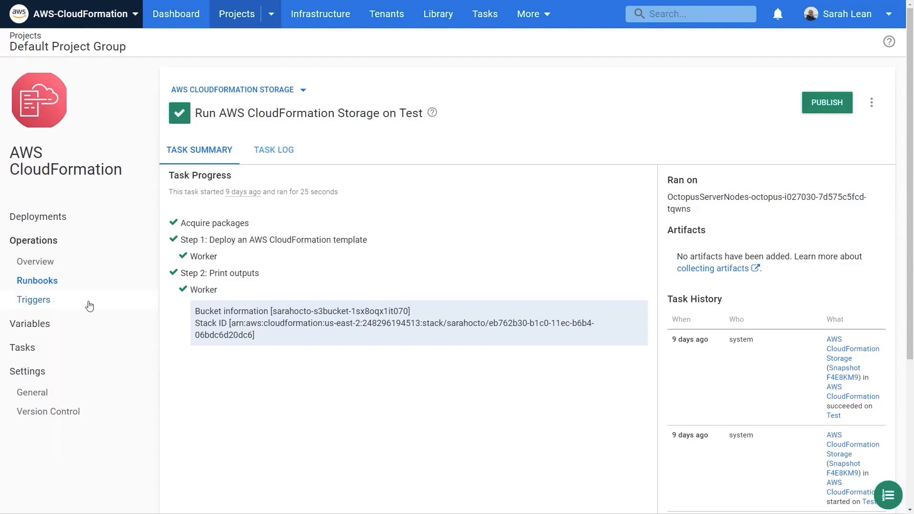
# Step: Add a new runbook named "Create Virtual machine" to the AWS CloudFormation project
pyautogui.click(68, 287)
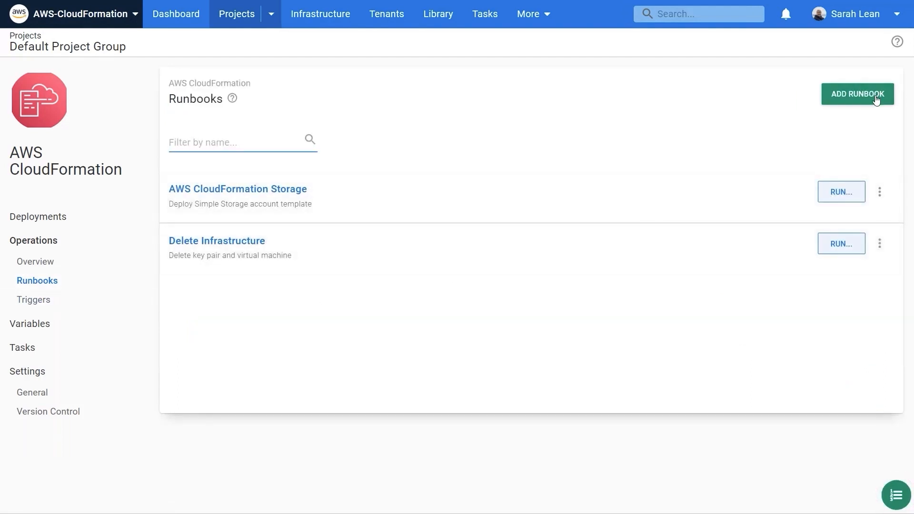
pyautogui.click(876, 97)
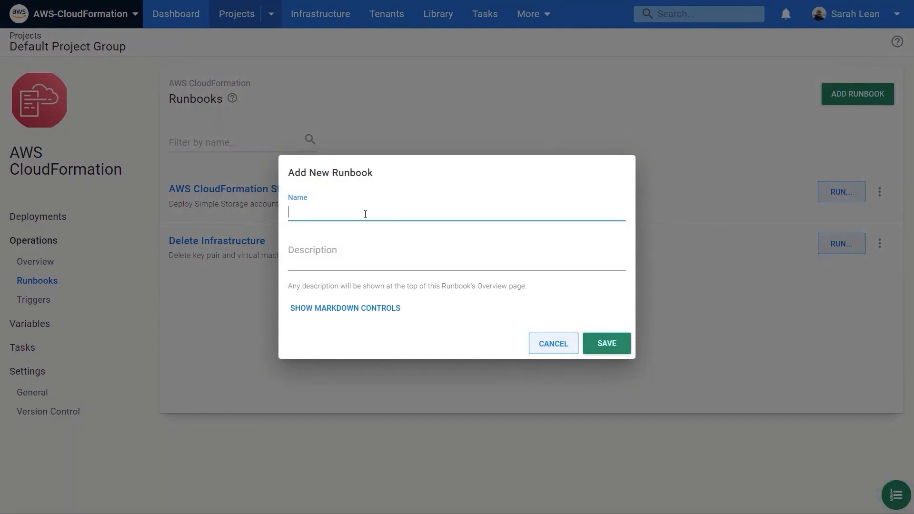
pyautogui.write('Create Virtual machine')
pyautogui.click(599, 345)
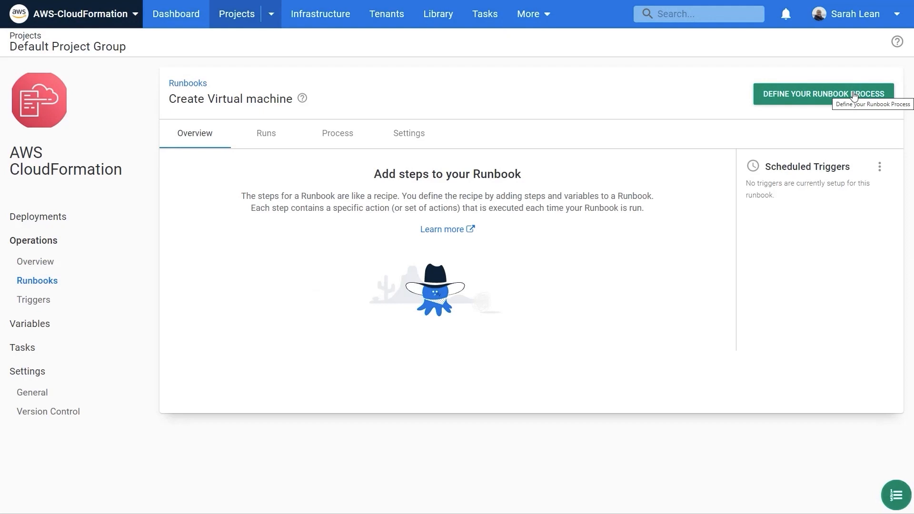
# Step: Add a "Run an AWS CLI Script" step from the AWS step templates to the Create Virtual machine runbook's process
pyautogui.click(843, 97)
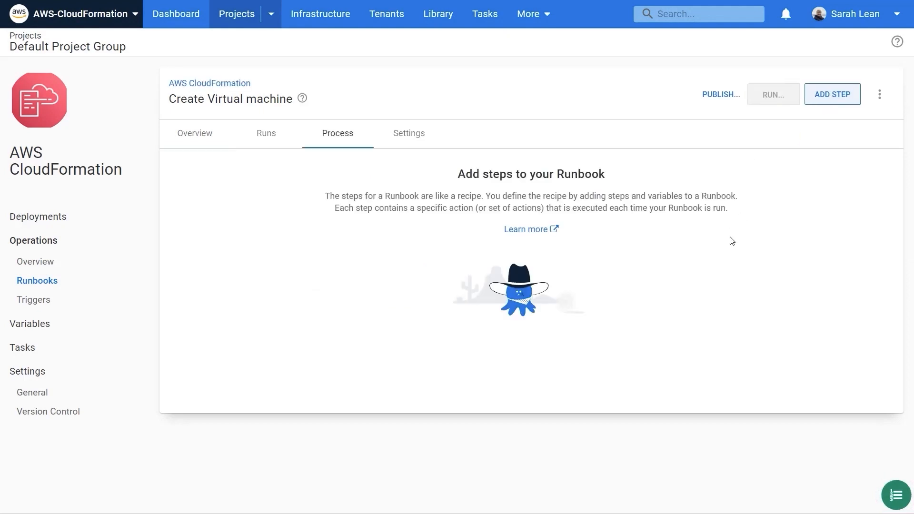
pyautogui.click(832, 100)
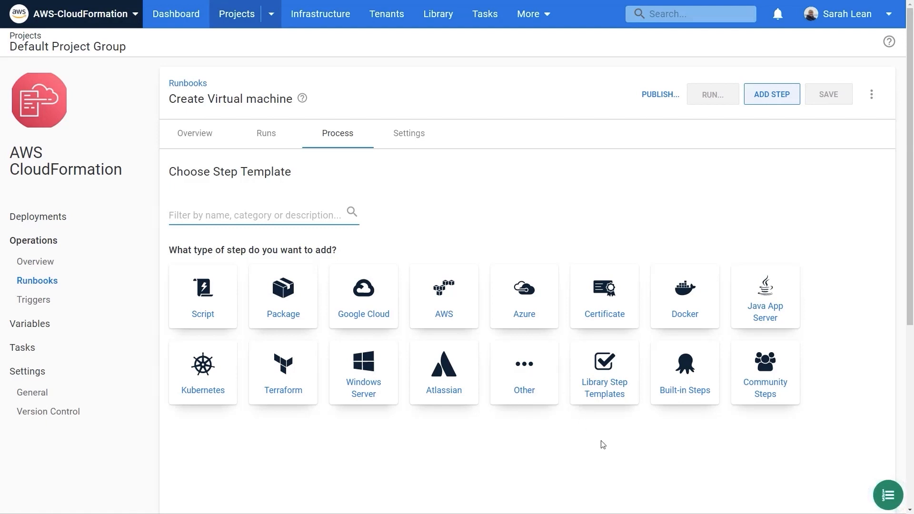
pyautogui.click(452, 319)
pyautogui.scroll(-5, 841, 369)
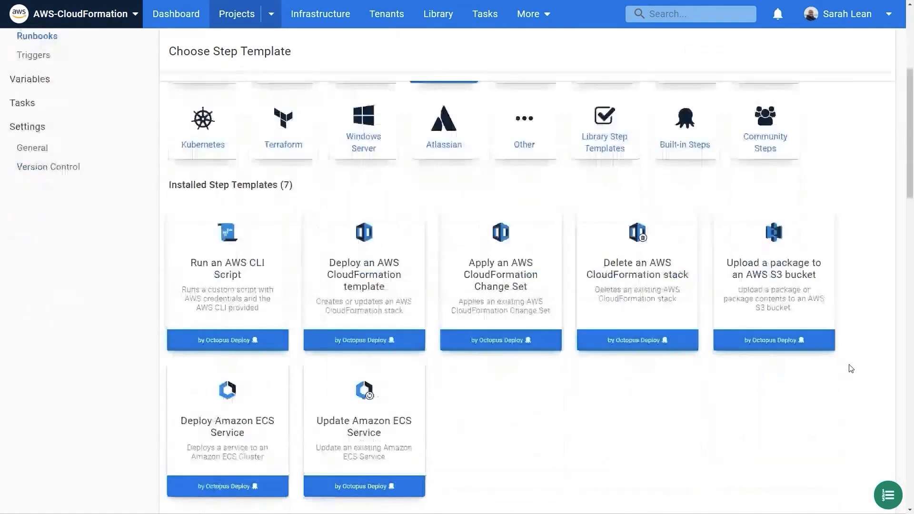
pyautogui.scroll(-2, 852, 369)
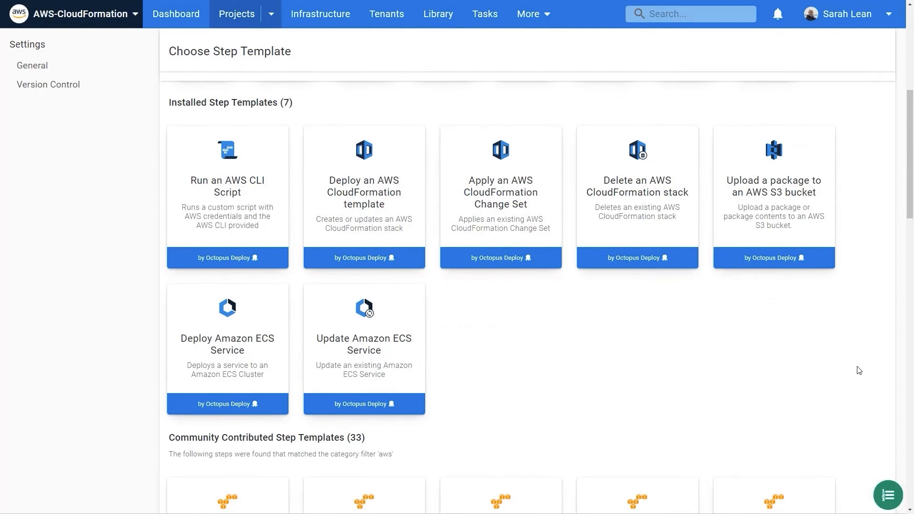
pyautogui.moveTo(238, 217)
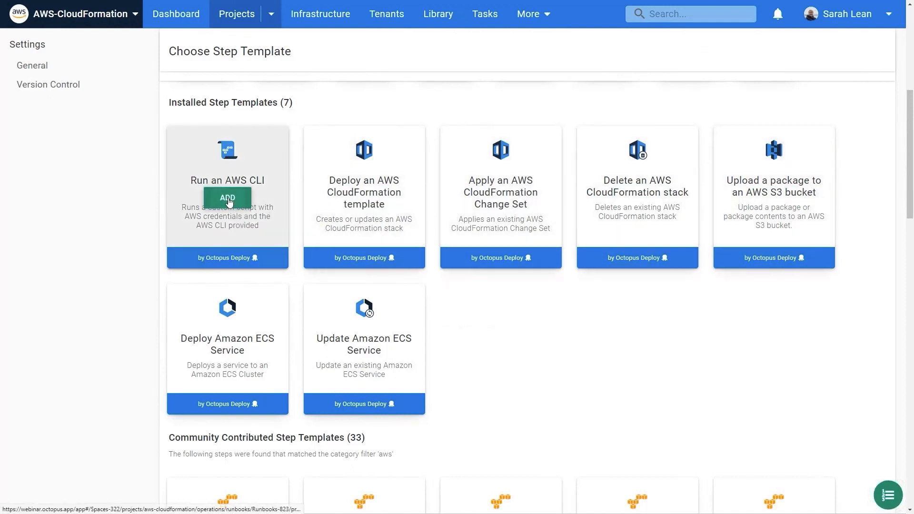
pyautogui.click(228, 198)
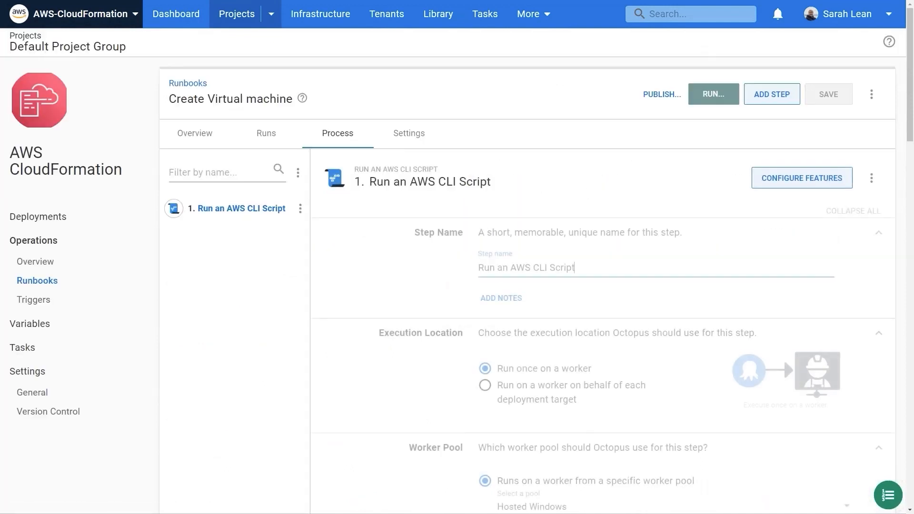
# Step: Name the AWS CLI script step "Create keypair" and set its worker pool to Windows-Runbooks
pyautogui.moveTo(624, 267); pyautogui.dragTo(466, 274)
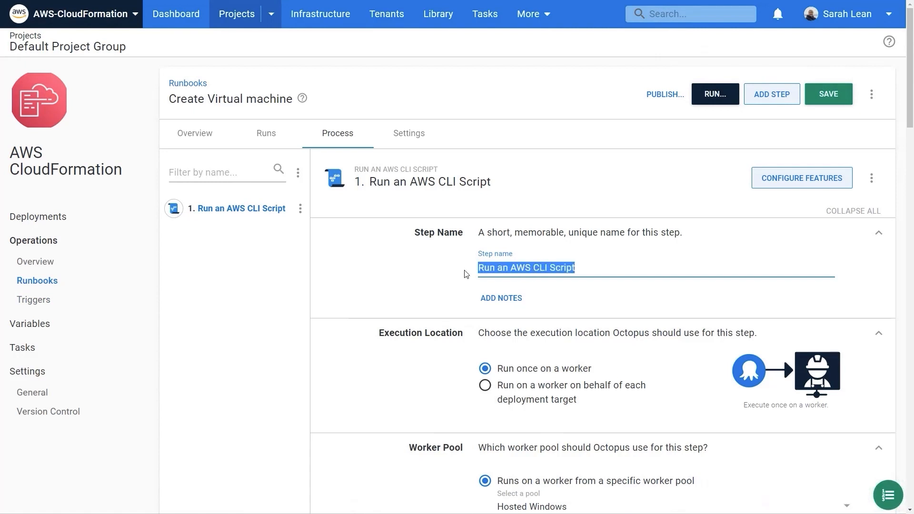
pyautogui.write('Create k')
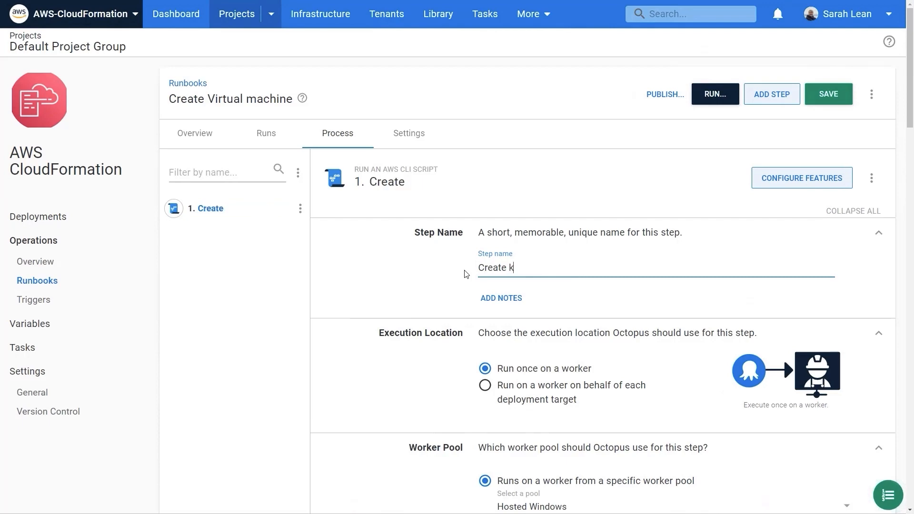
pyautogui.write('eypair')
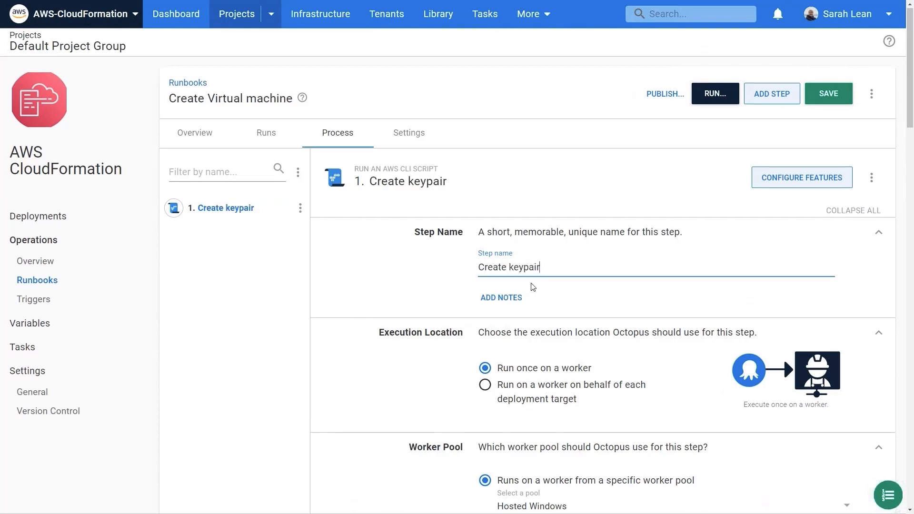
pyautogui.scroll(-5, 490, 281)
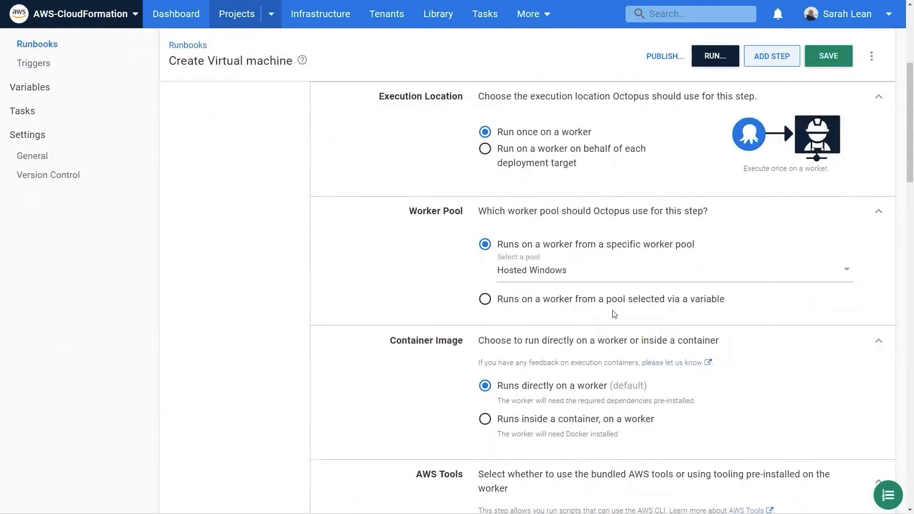
pyautogui.click(558, 279)
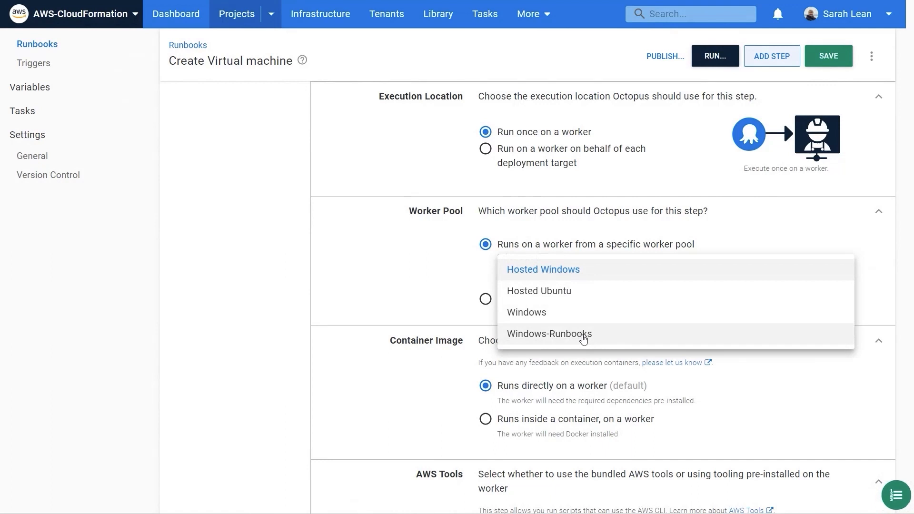
pyautogui.click(584, 336)
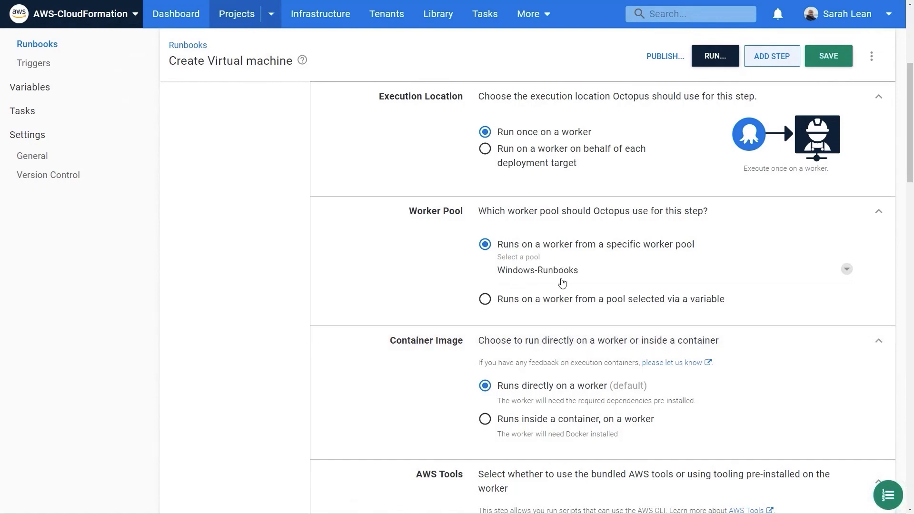
# Step: Set the Create keypair step's account variable to AWS.Account and its default region to the #{AWS.Region} variable
pyautogui.scroll(-3, 577, 360)
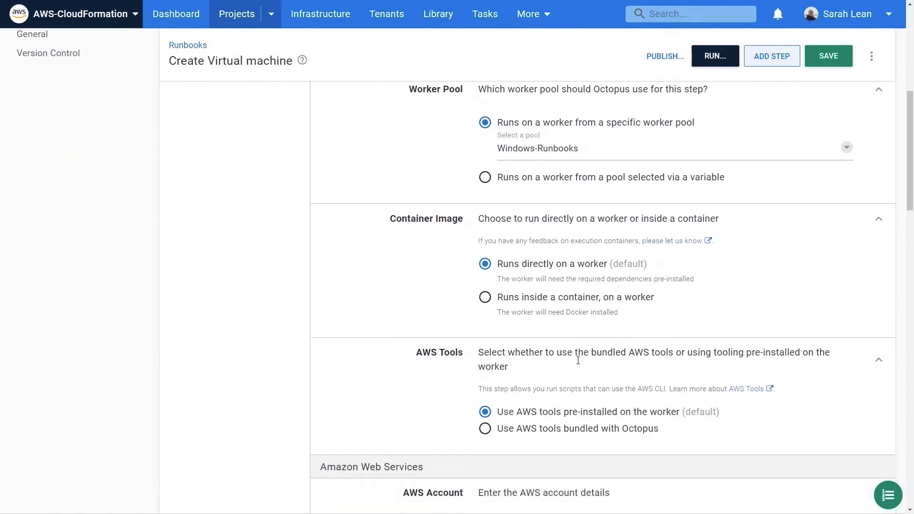
pyautogui.scroll(-7, 578, 361)
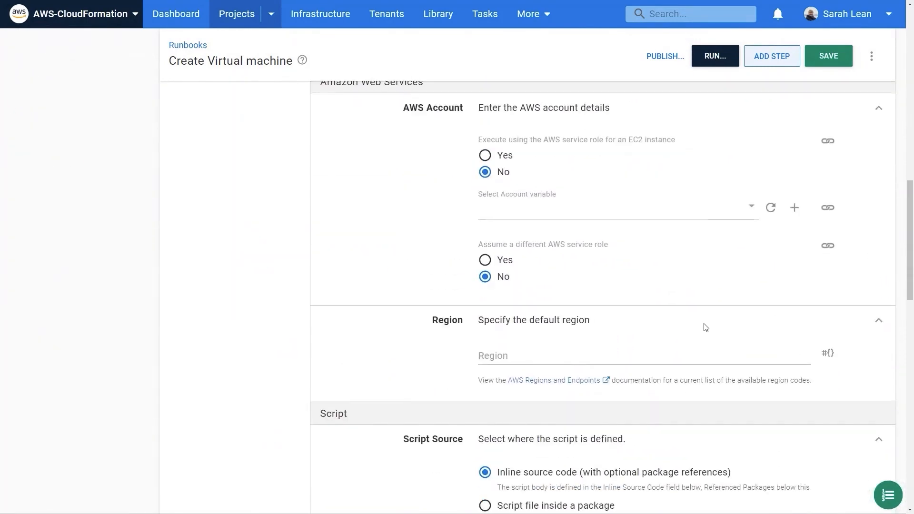
pyautogui.scroll(-1, 577, 219)
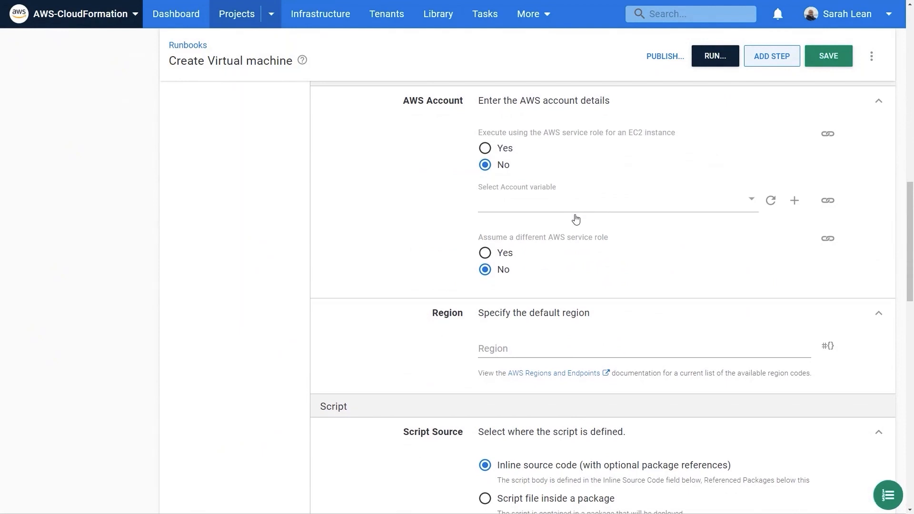
pyautogui.click(576, 210)
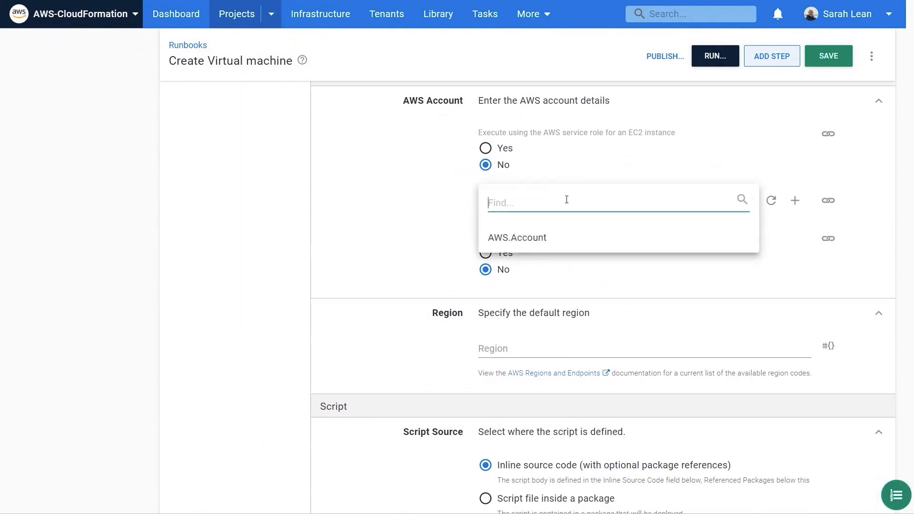
pyautogui.click(543, 242)
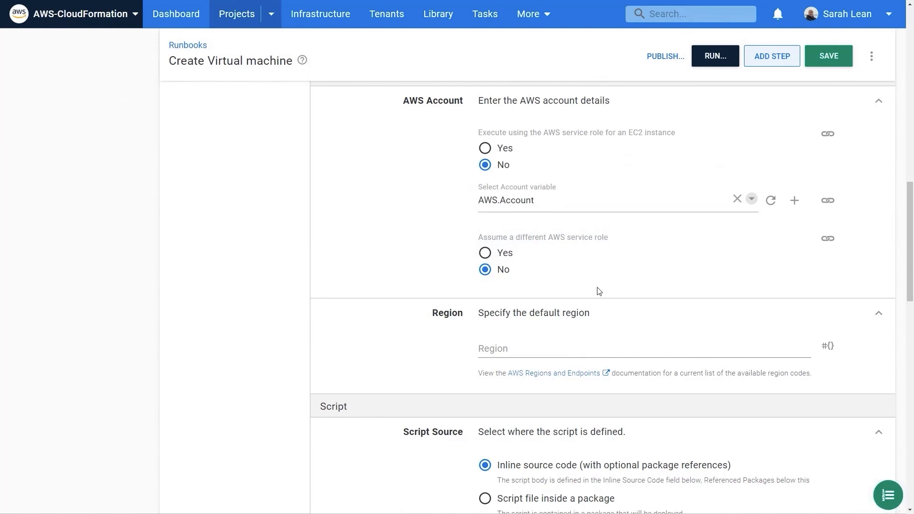
pyautogui.scroll(-1, 611, 416)
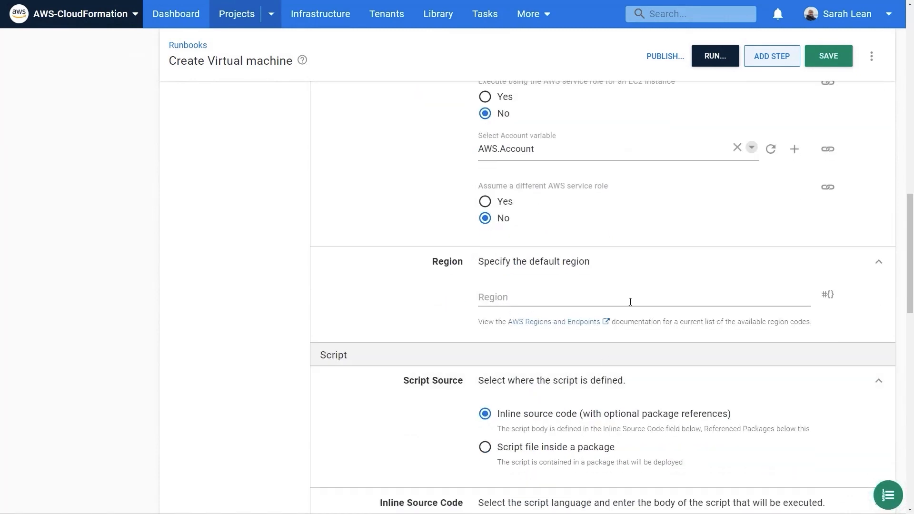
pyautogui.click(827, 295)
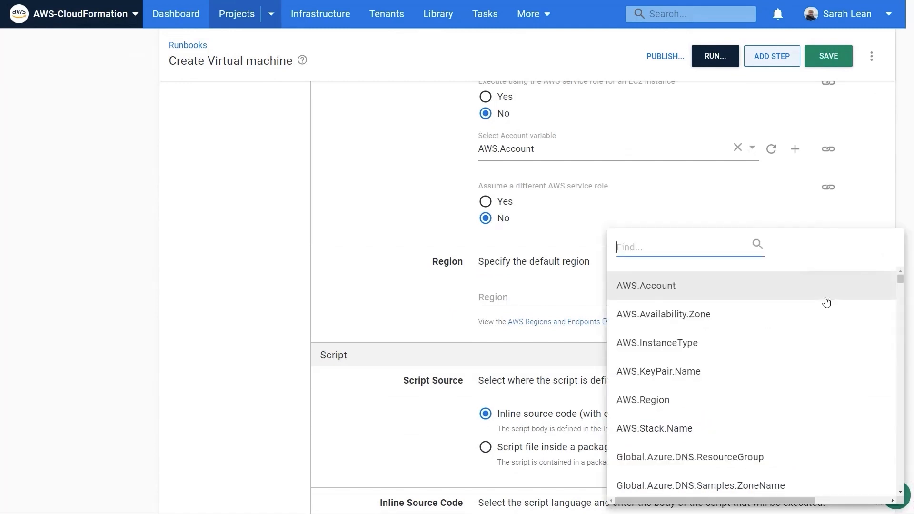
pyautogui.click(706, 401)
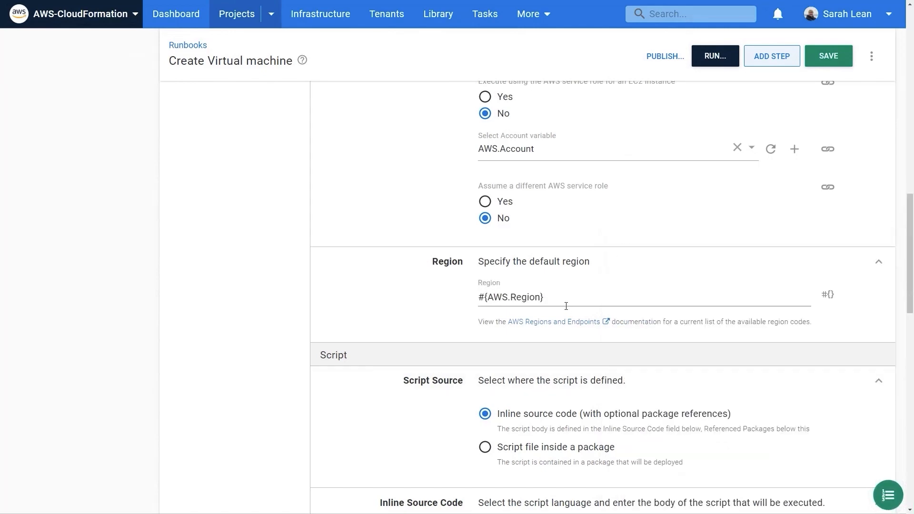
# Step: Enter the step's inline PowerShell script: aws ec2 create-key-pair --key-name $OctopusParameters["AWS.KeyPair.Name"]
pyautogui.scroll(-6, 567, 306)
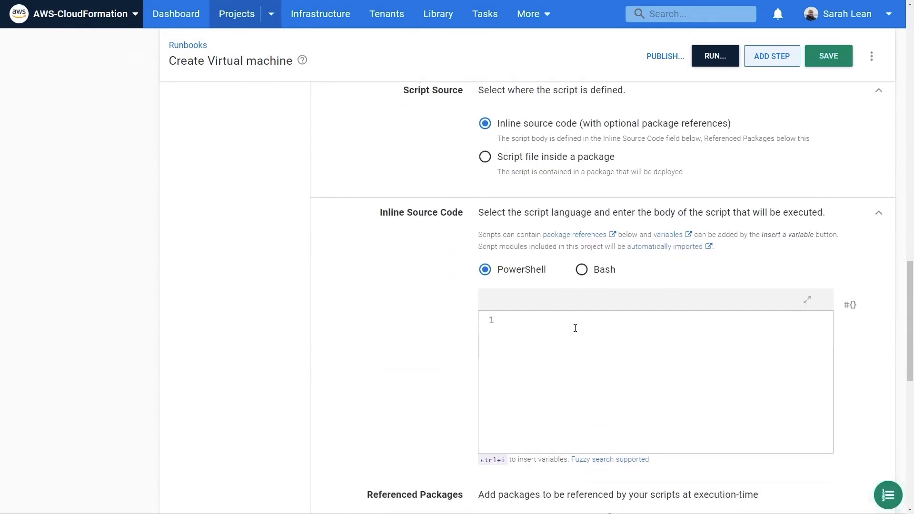
pyautogui.click(807, 299)
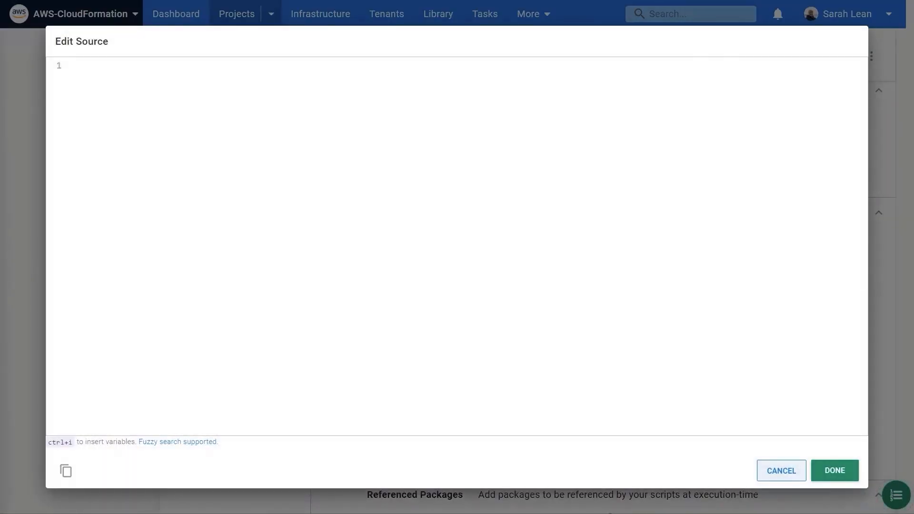
pyautogui.write('aws ec2 create-key-pair --key-name $OctopusParameters["AWS.KeyPair.Name"]')
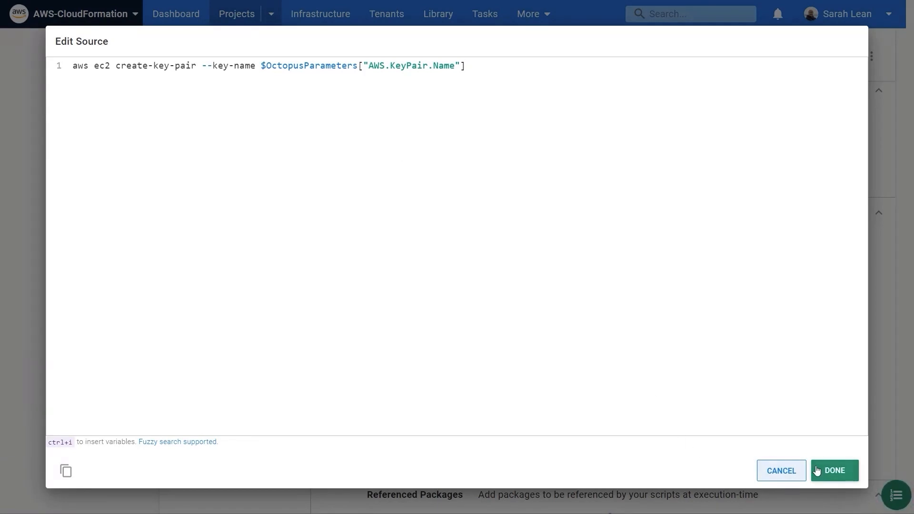
pyautogui.click(835, 472)
# Step: Add a second runbook step using the AWS template "Deploy an AWS CloudFormation template"
pyautogui.scroll(10, 755, 425)
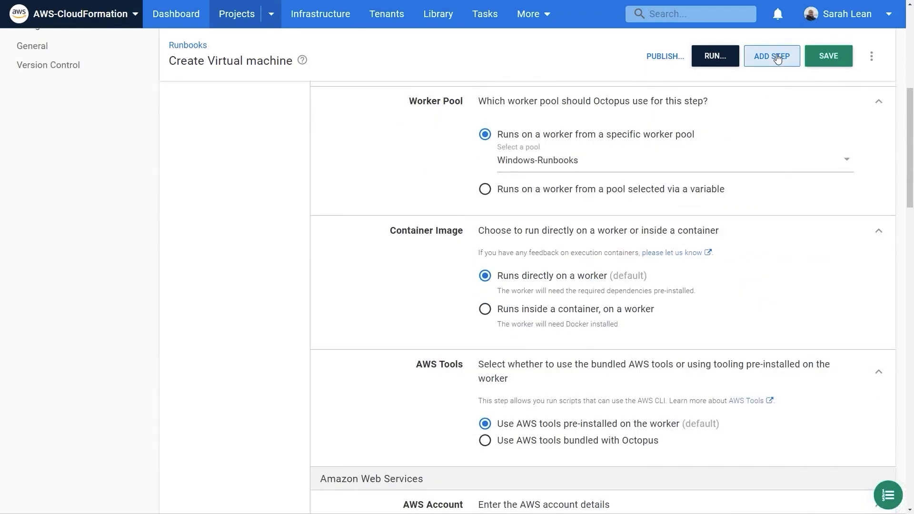
pyautogui.click(772, 56)
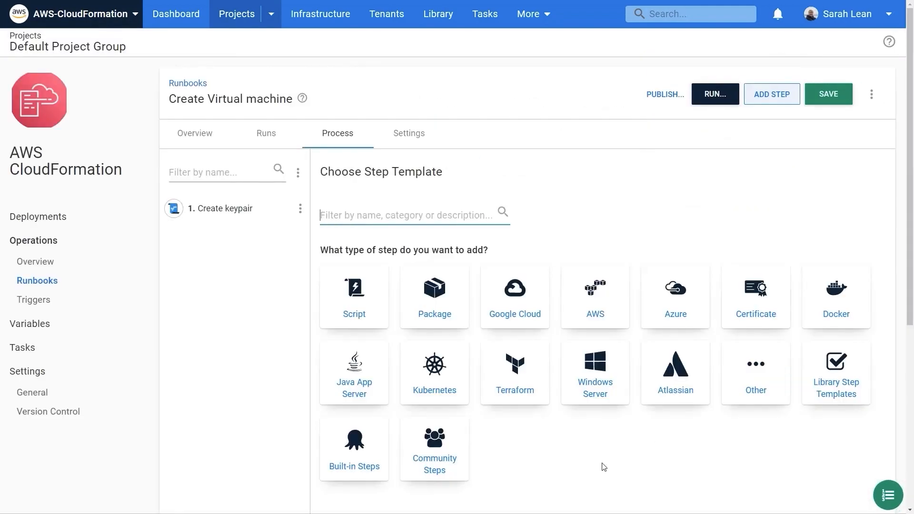
pyautogui.click(594, 316)
pyautogui.scroll(-7, 880, 422)
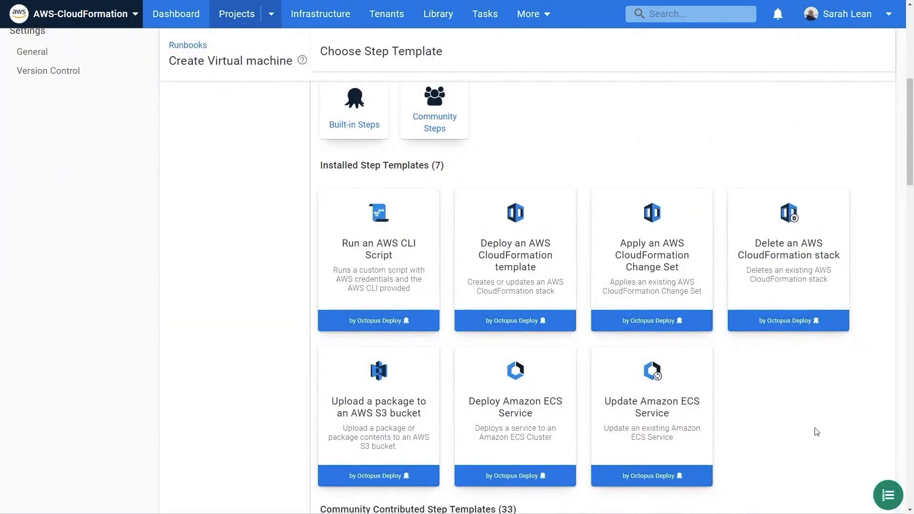
pyautogui.moveTo(522, 275)
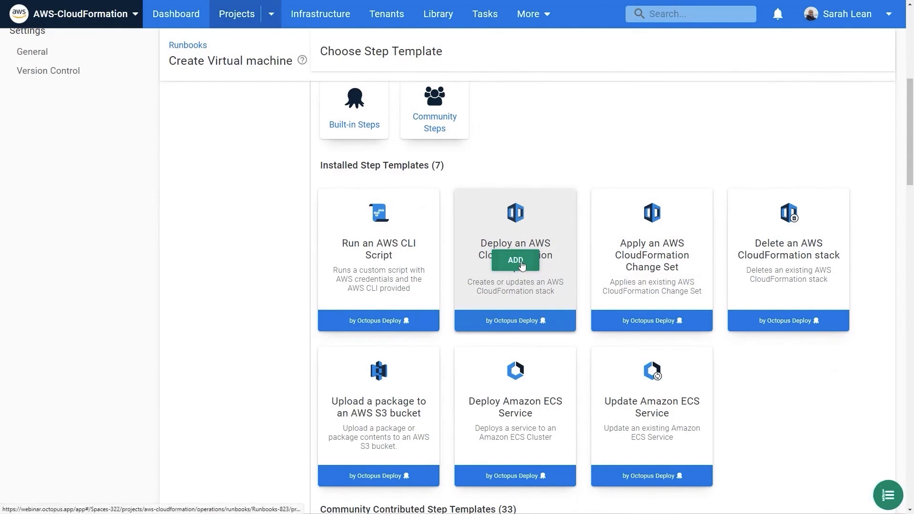
pyautogui.click(522, 265)
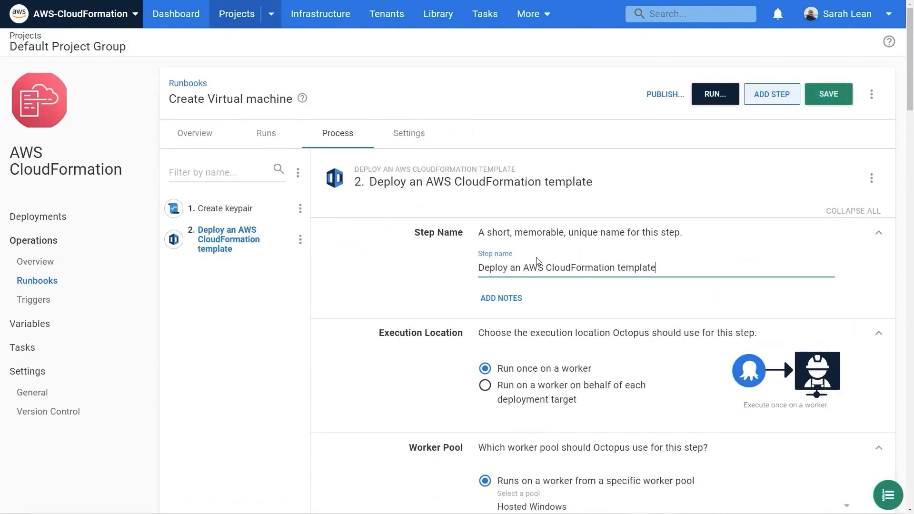
# Step: Name the CloudFormation template step "Create EC2 instance" and set its worker pool to Windows-Runbooks
pyautogui.moveTo(659, 268); pyautogui.dragTo(472, 266)
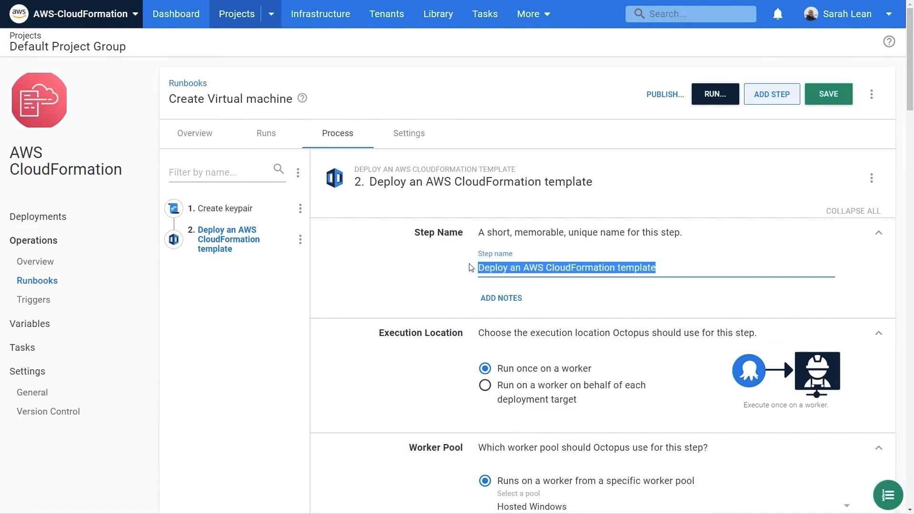
pyautogui.write('Create EC')
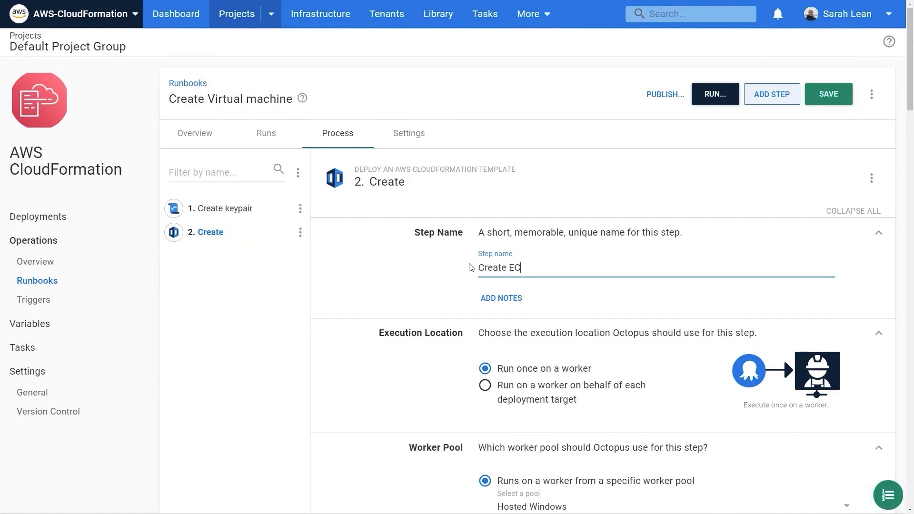
pyautogui.write('2 instance')
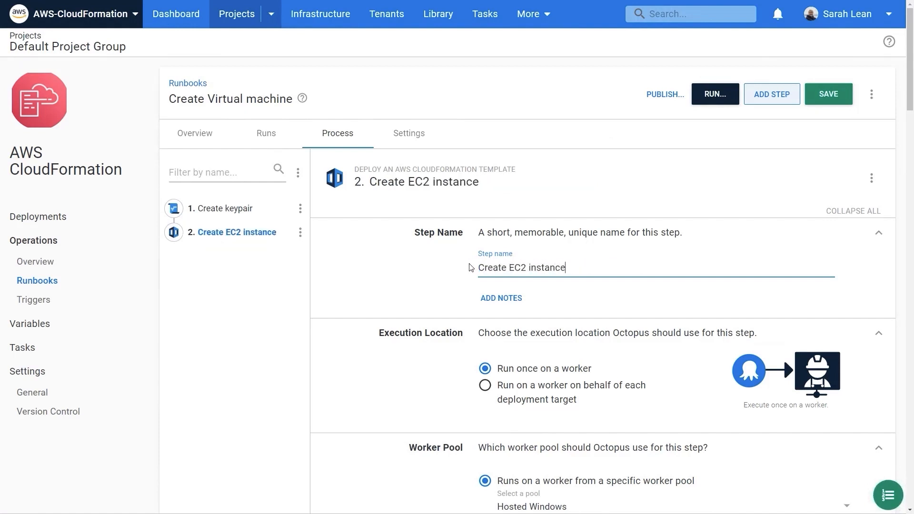
pyautogui.scroll(-4, 485, 270)
pyautogui.click(574, 332)
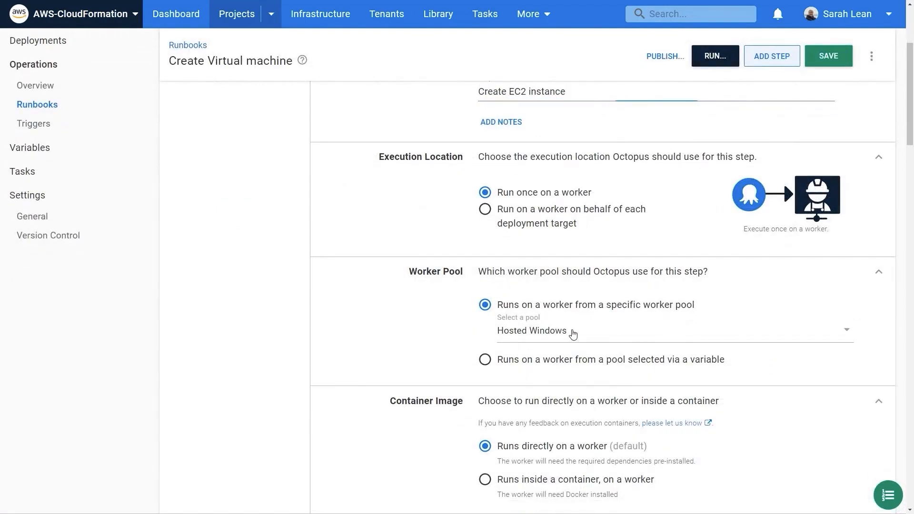
pyautogui.click(596, 397)
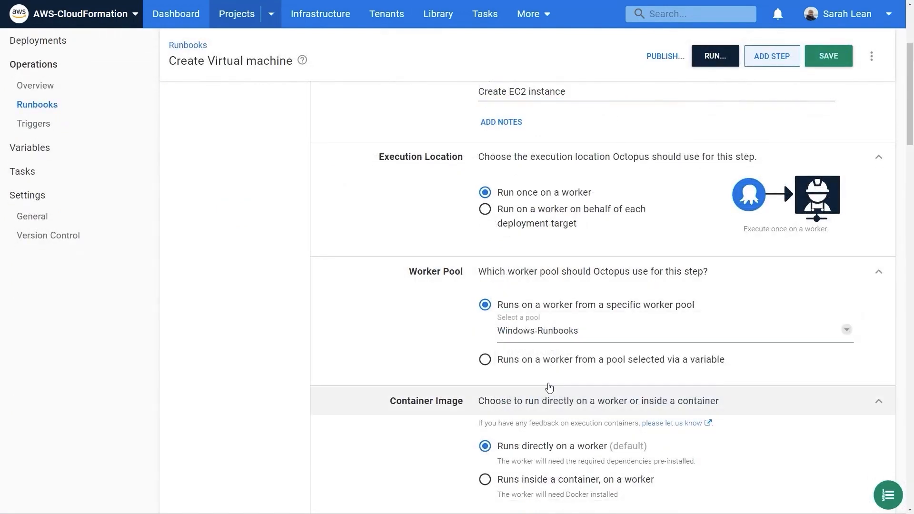
pyautogui.scroll(-1, 355, 362)
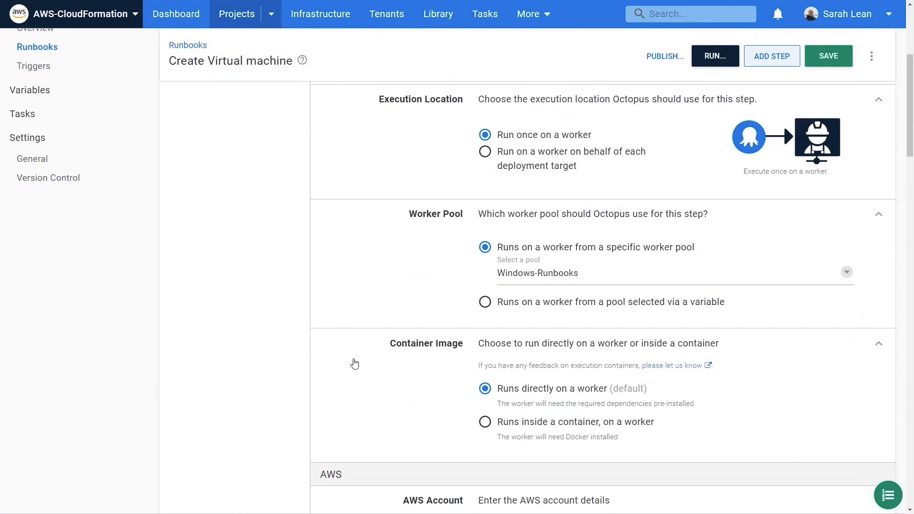
pyautogui.scroll(-5, 354, 364)
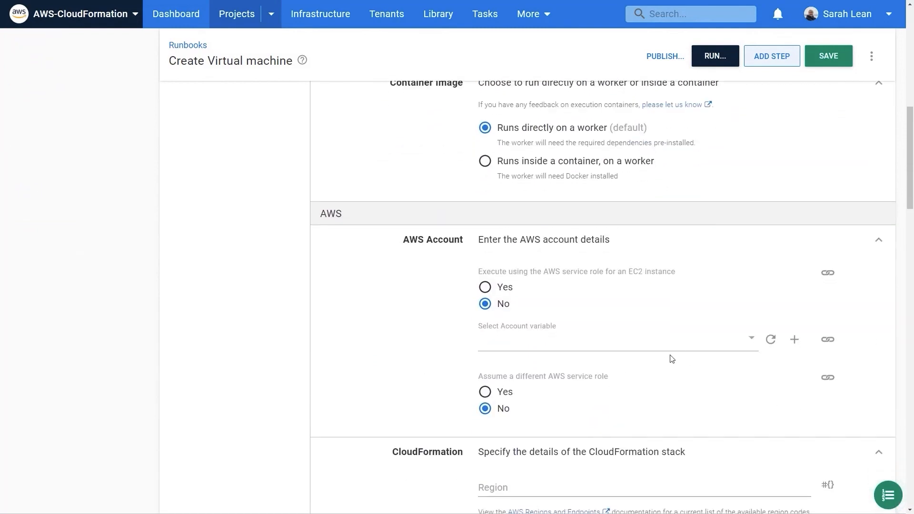
# Step: Set the Create EC2 instance step's AWS account variable to AWS.Account
pyautogui.click(693, 345)
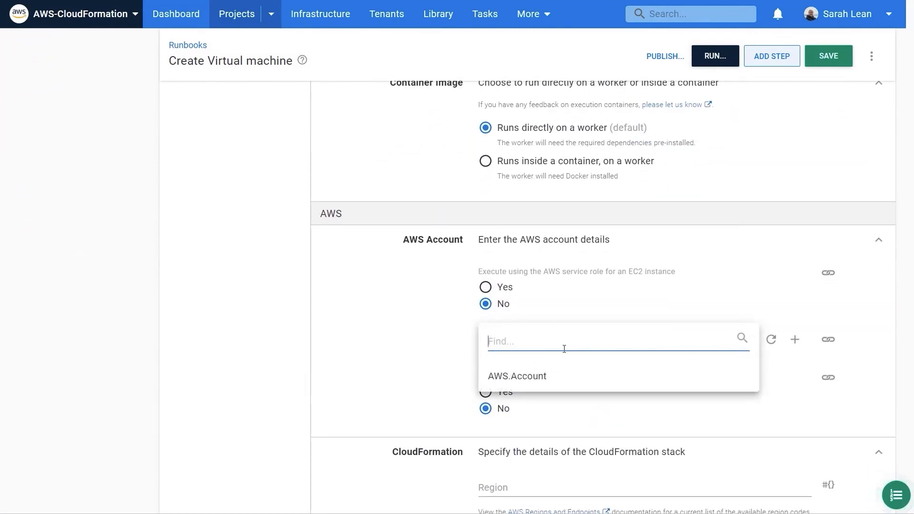
pyautogui.click(532, 377)
# Step: Set the CloudFormation region to the #{AWS.Region} variable and the stack name to #{AWS.Stack.Name}
pyautogui.scroll(-5, 457, 341)
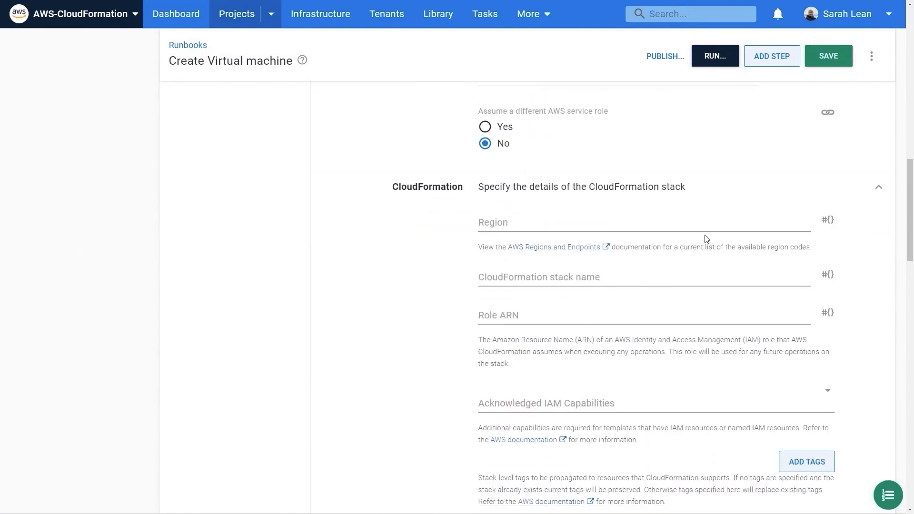
pyautogui.click(828, 220)
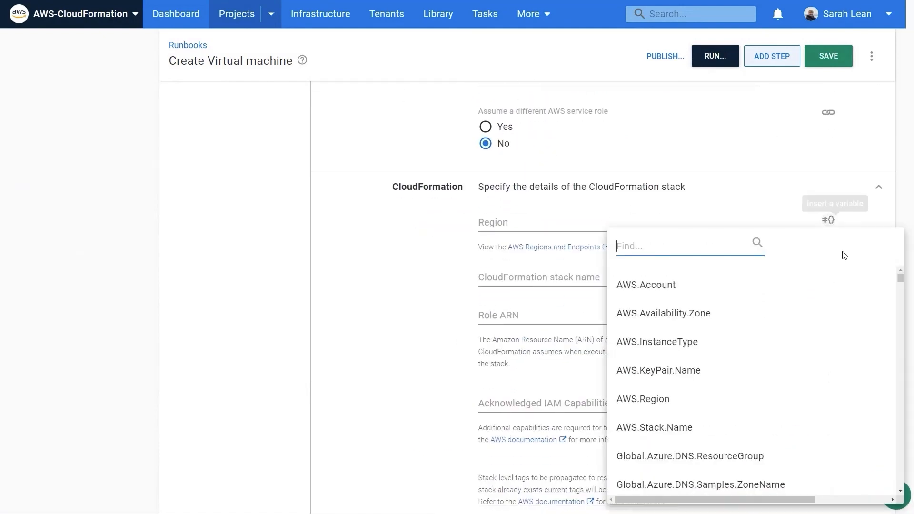
pyautogui.click(661, 407)
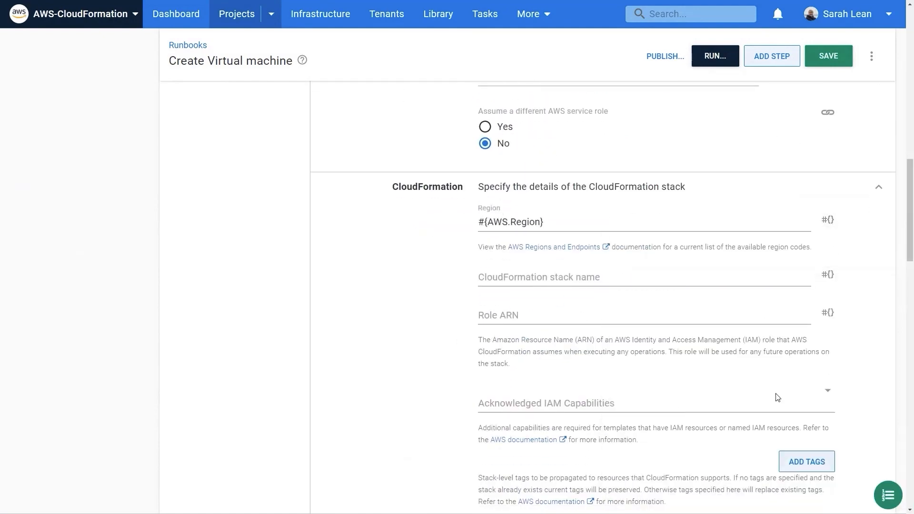
pyautogui.click(830, 279)
pyautogui.click(701, 429)
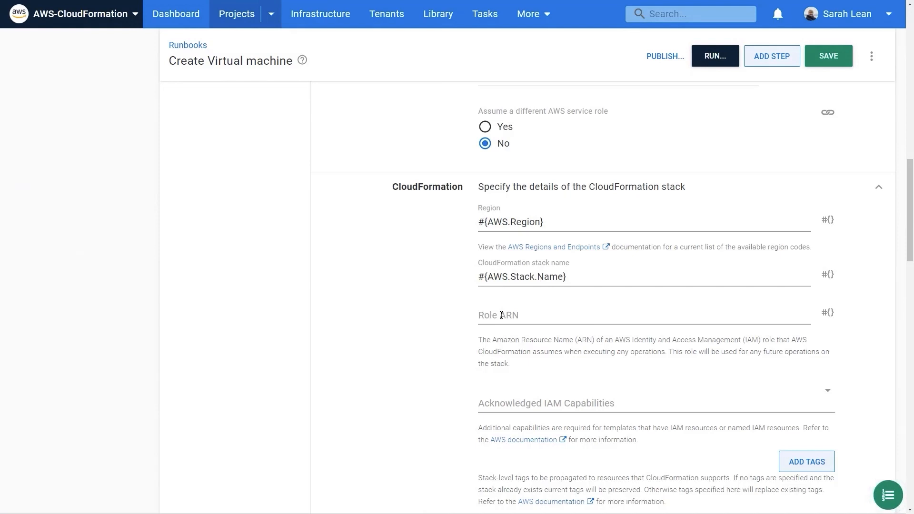
pyautogui.scroll(-2, 609, 333)
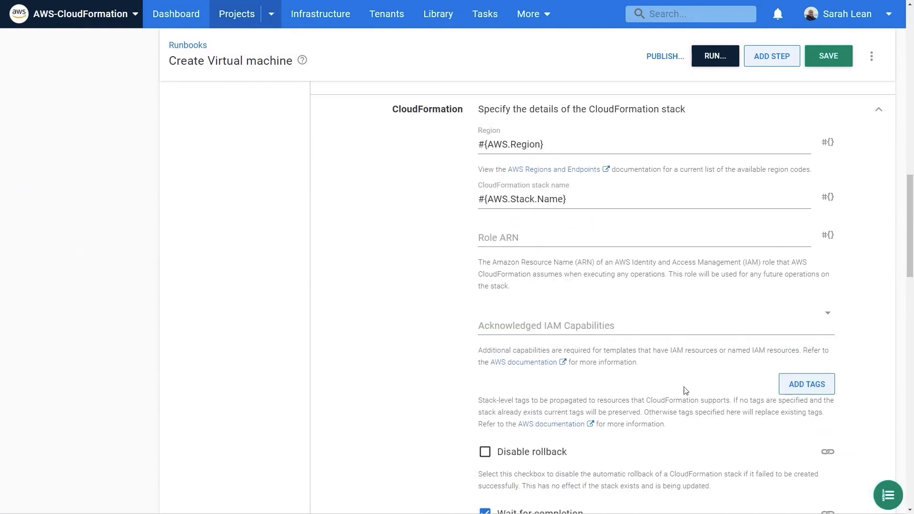
pyautogui.click(796, 393)
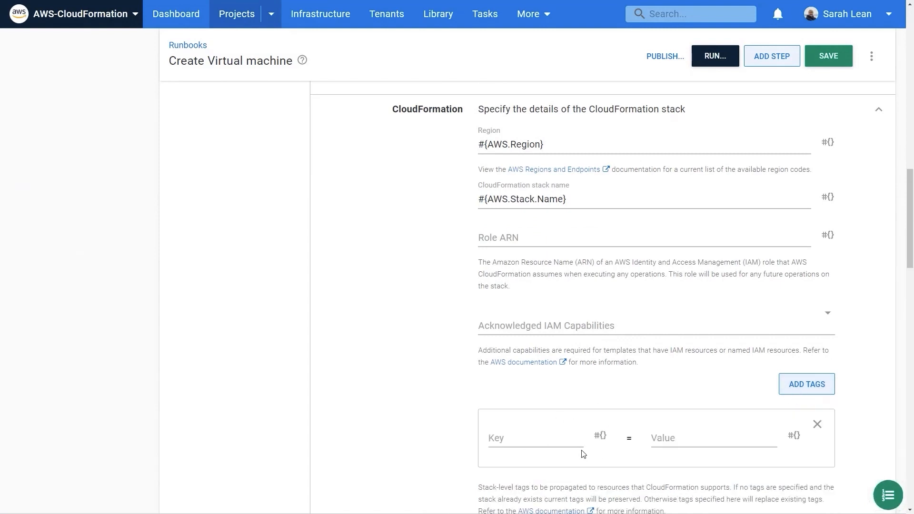
pyautogui.click(817, 427)
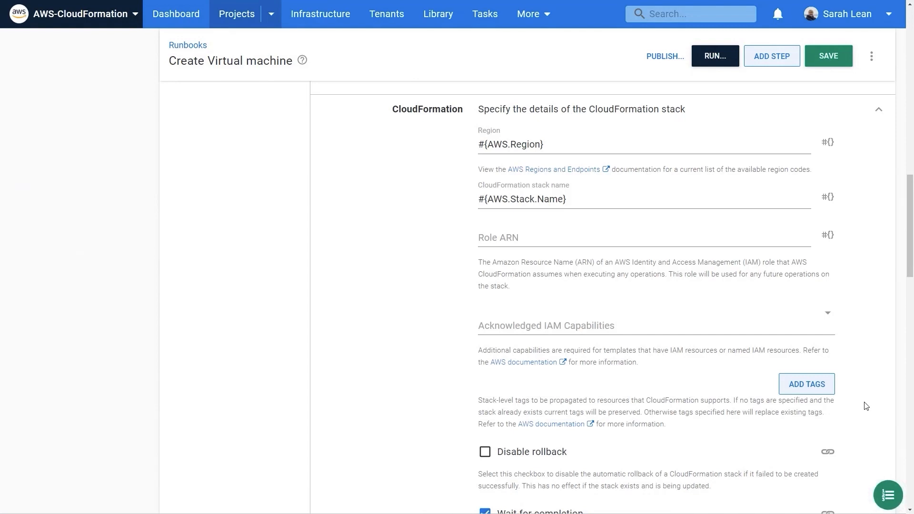
# Step: Copy the whole ec2withsitev2.yml file from Visual Studio Code and paste it as the CloudFormation template's source code in Octopus Deploy
pyautogui.scroll(-2, 867, 403)
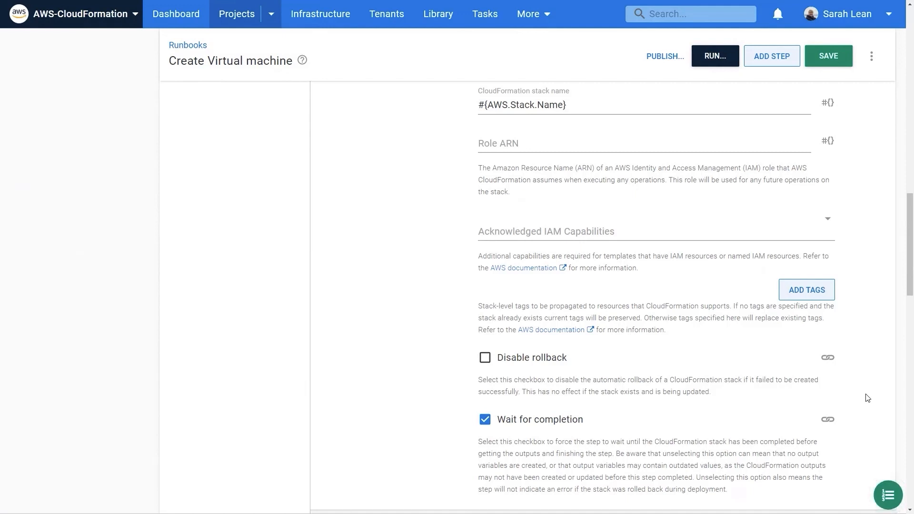
pyautogui.scroll(-3, 873, 392)
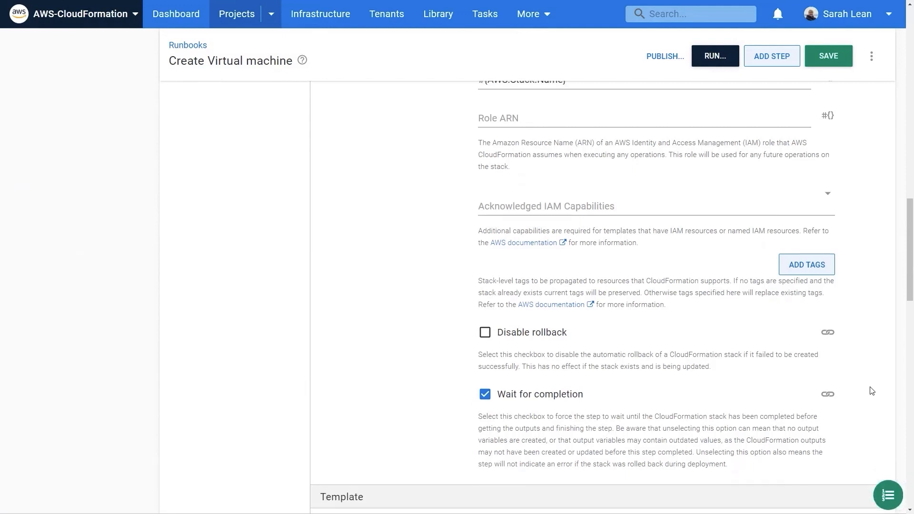
pyautogui.scroll(-4, 873, 390)
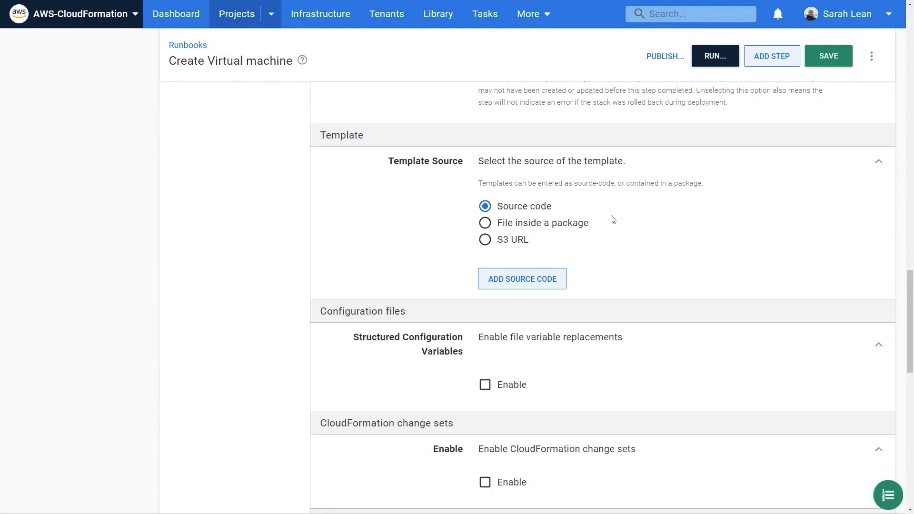
pyautogui.click(513, 284)
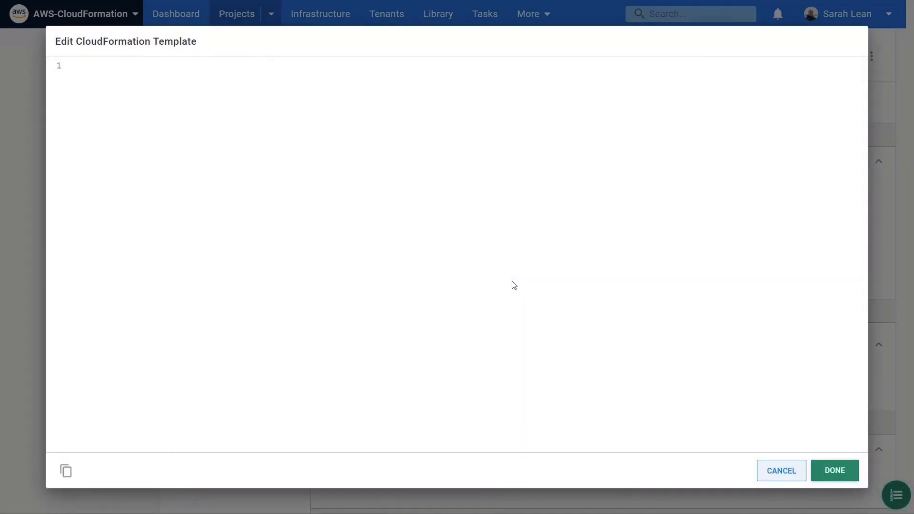
pyautogui.press('super+Tab')
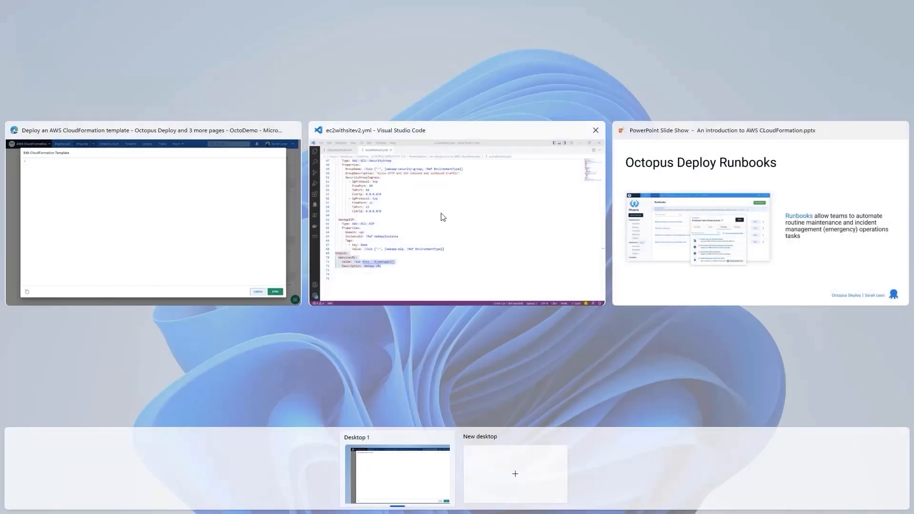
pyautogui.click(430, 210)
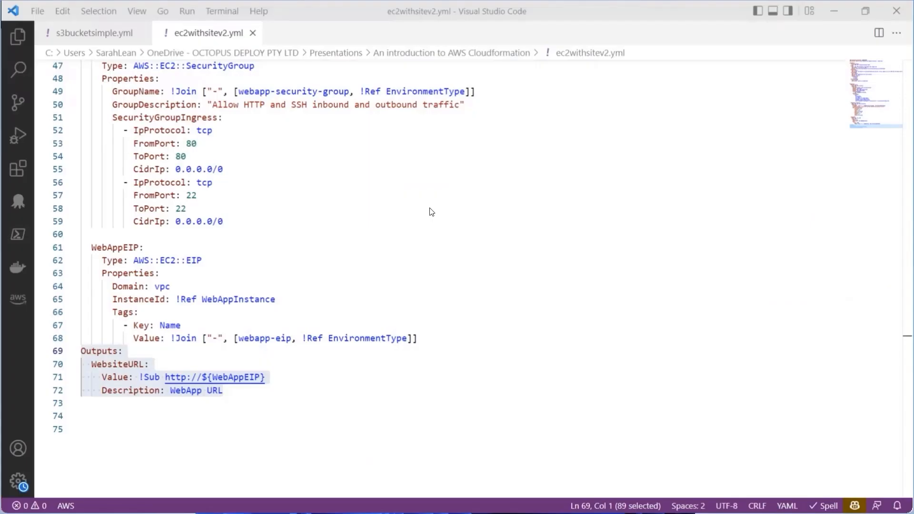
pyautogui.hotkey('ctrl', 'a')
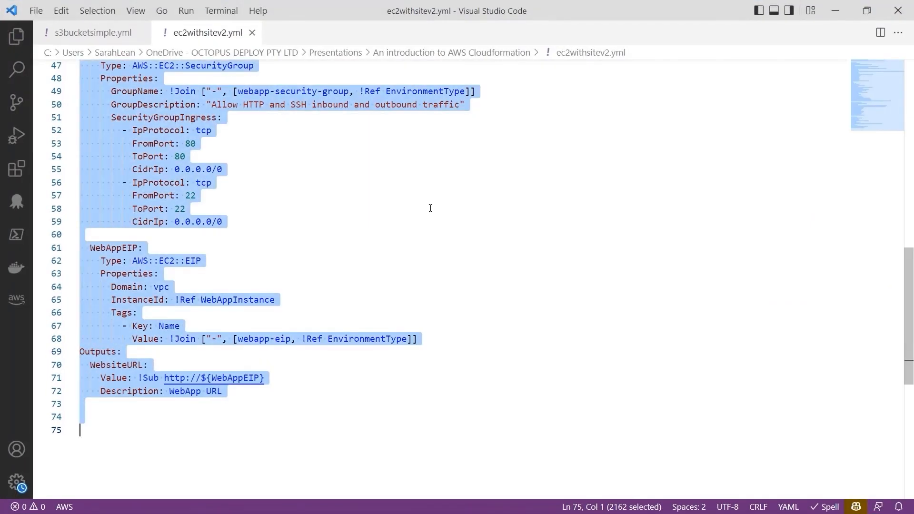
pyautogui.press('super+Tab')
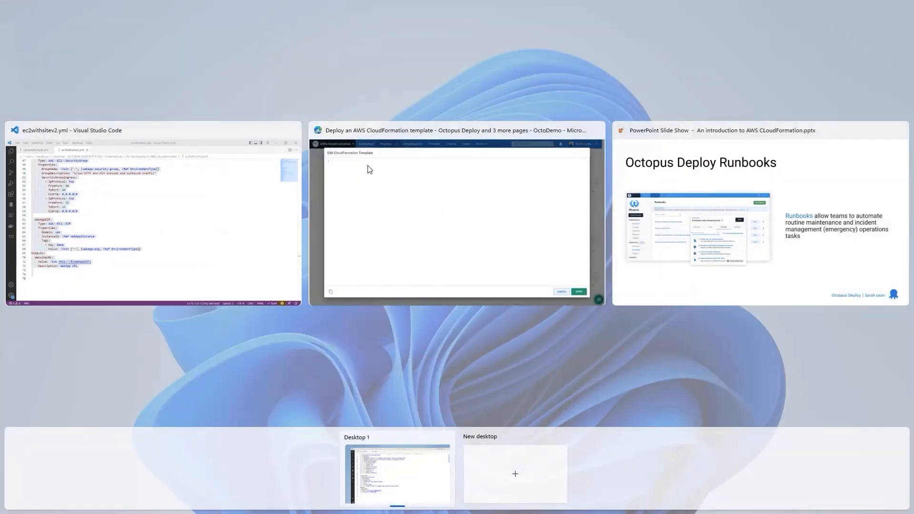
pyautogui.click(371, 169)
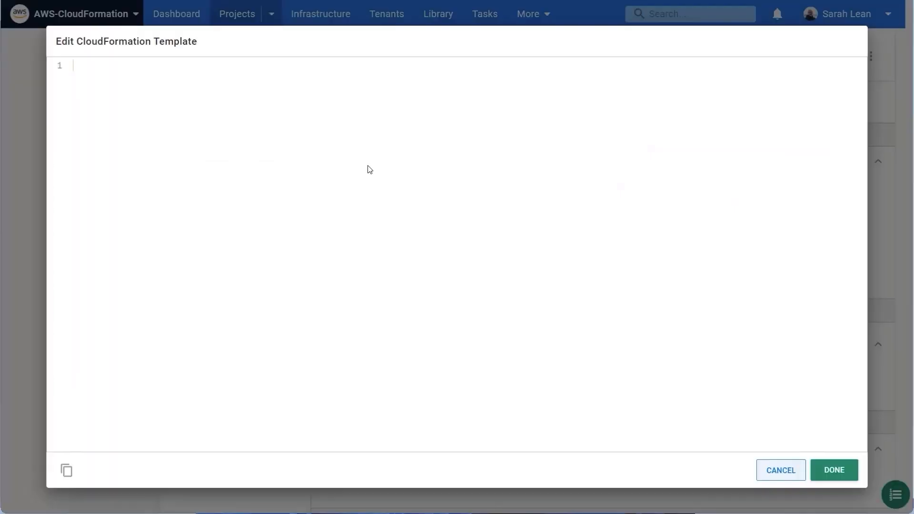
pyautogui.hotkey('ctrl', 'v')
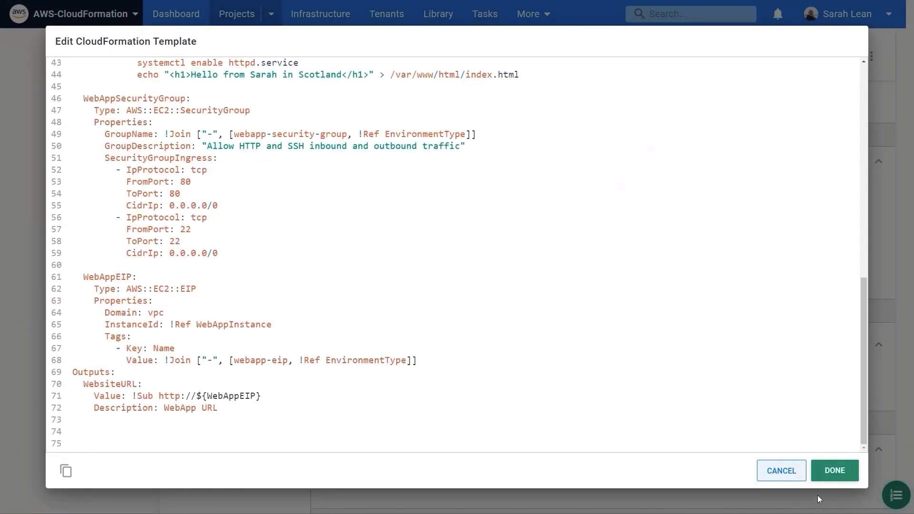
pyautogui.click(835, 472)
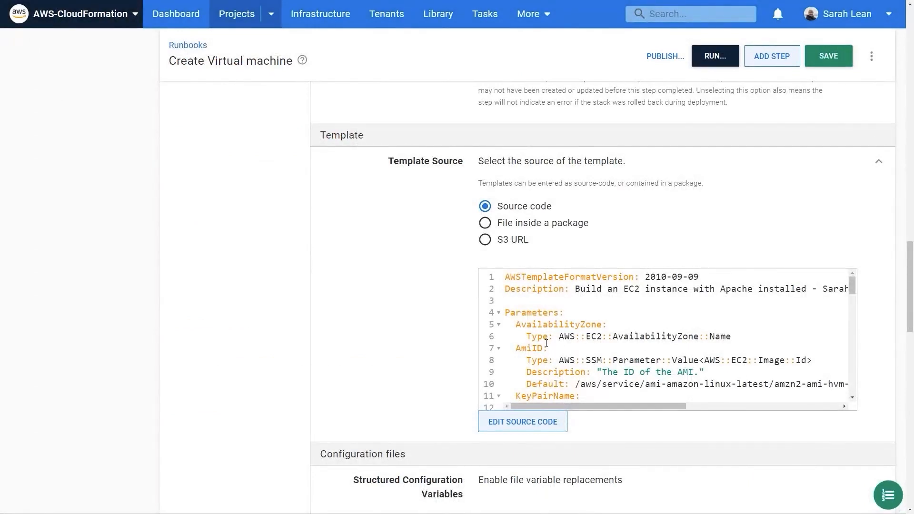
# Step: Set the AvailabilityZone parameter to the #{AWS.Availability.Zone} variable and the KeyPairName parameter to #{AWS.KeyPair.Name}
pyautogui.scroll(-5, 670, 392)
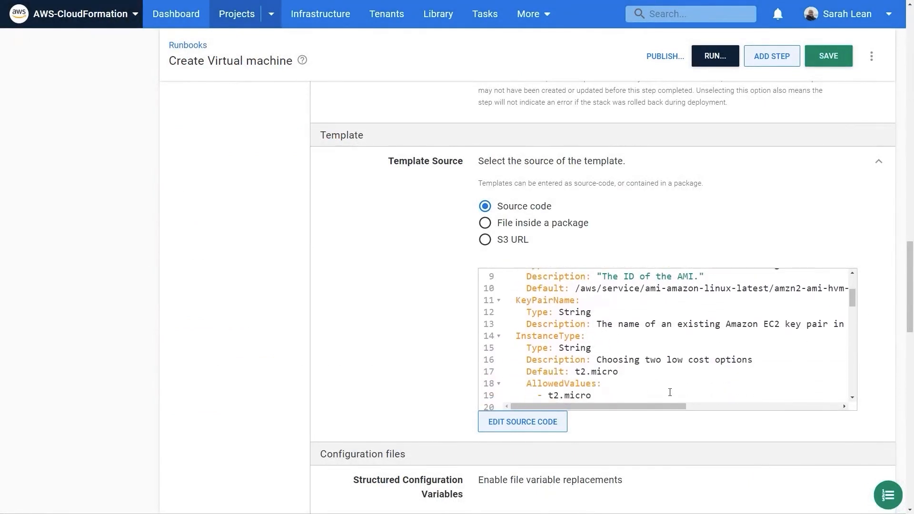
pyautogui.scroll(-10, 808, 445)
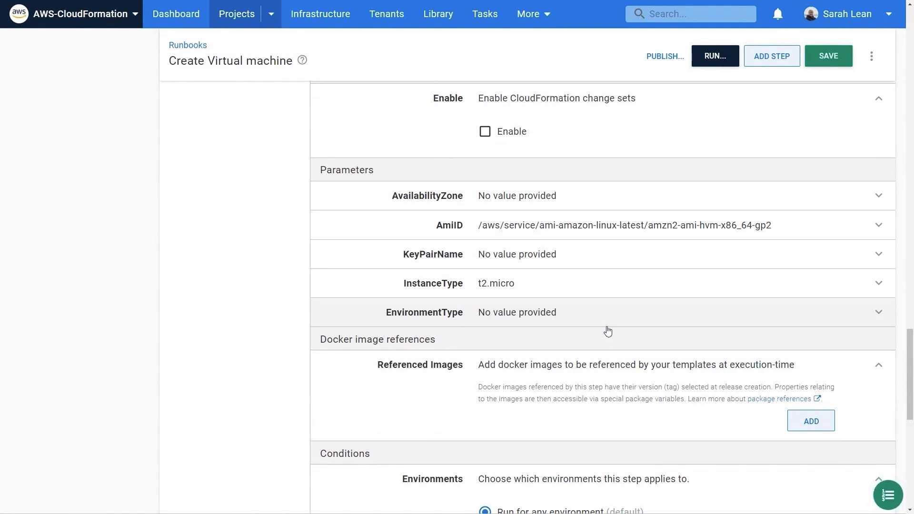
pyautogui.click(724, 200)
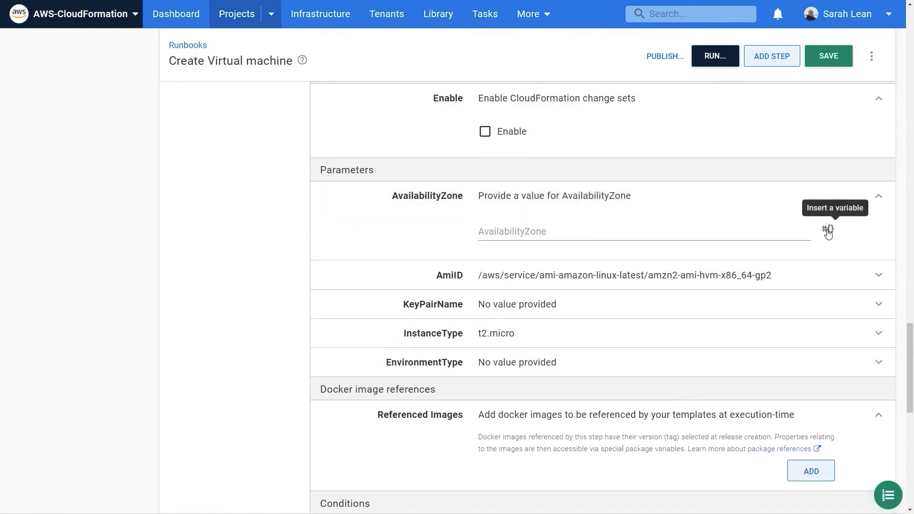
pyautogui.click(829, 230)
pyautogui.click(716, 315)
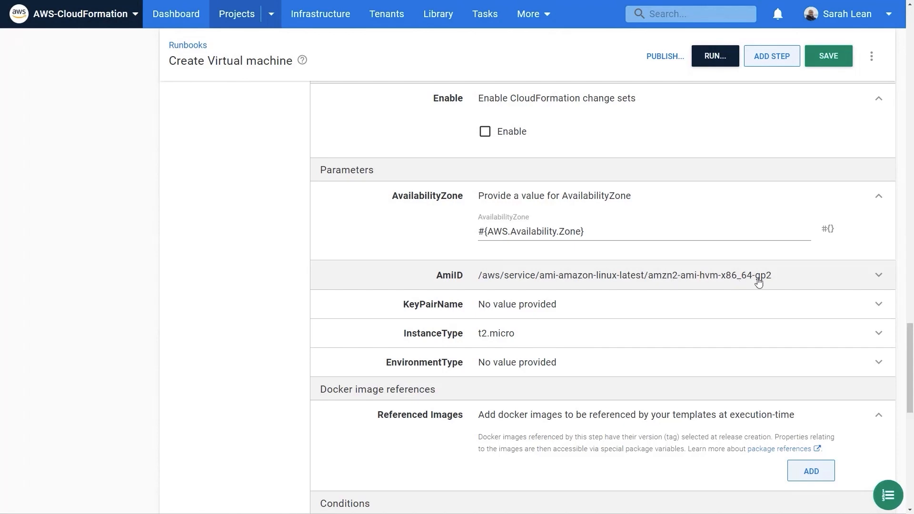
pyautogui.click(779, 305)
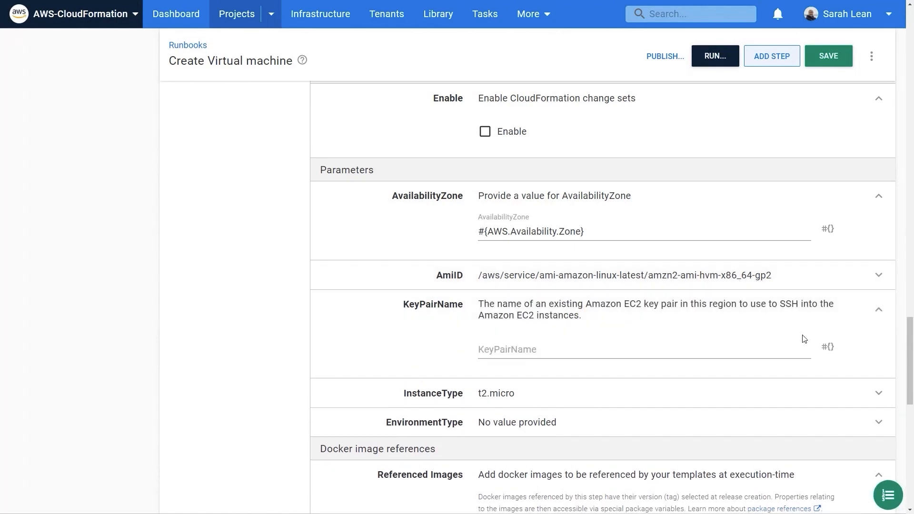
pyautogui.click(825, 351)
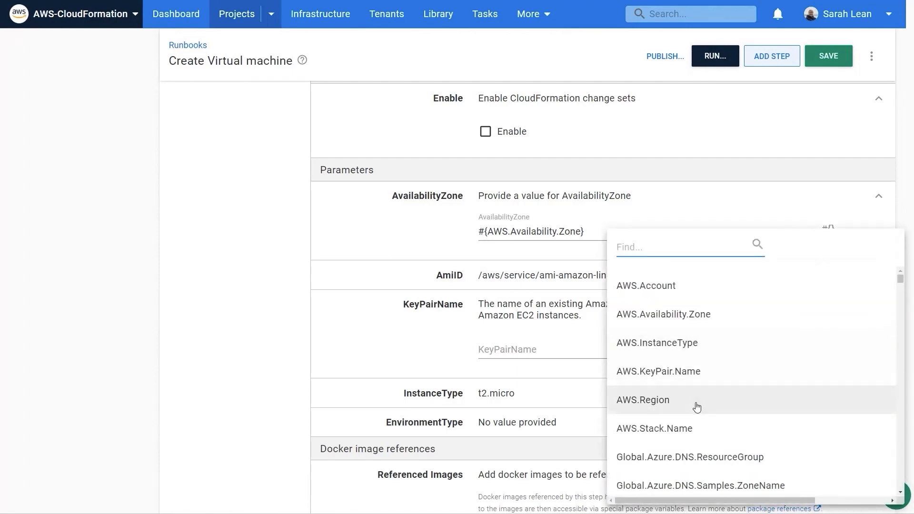
pyautogui.click(708, 373)
# Step: Bind the InstanceType parameter to a custom expression and set it to #{AWS.Instancetype}
pyautogui.scroll(-2, 686, 376)
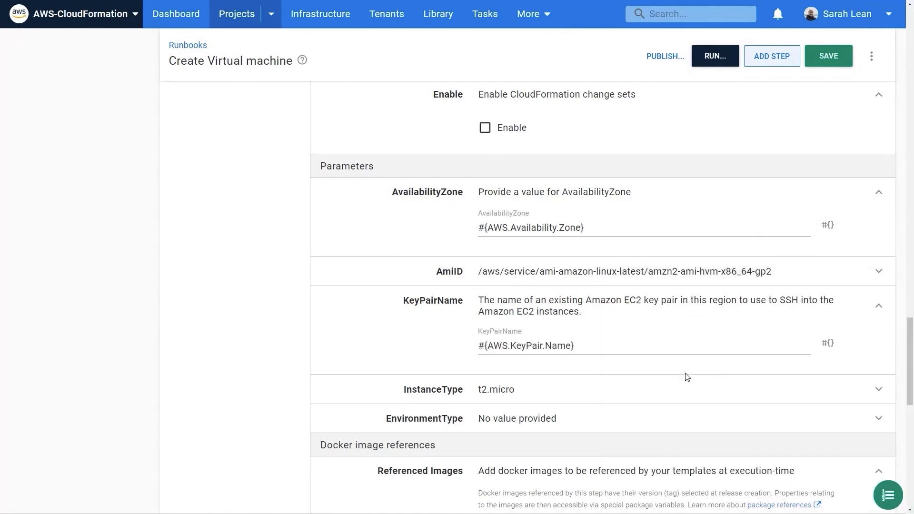
pyautogui.click(577, 305)
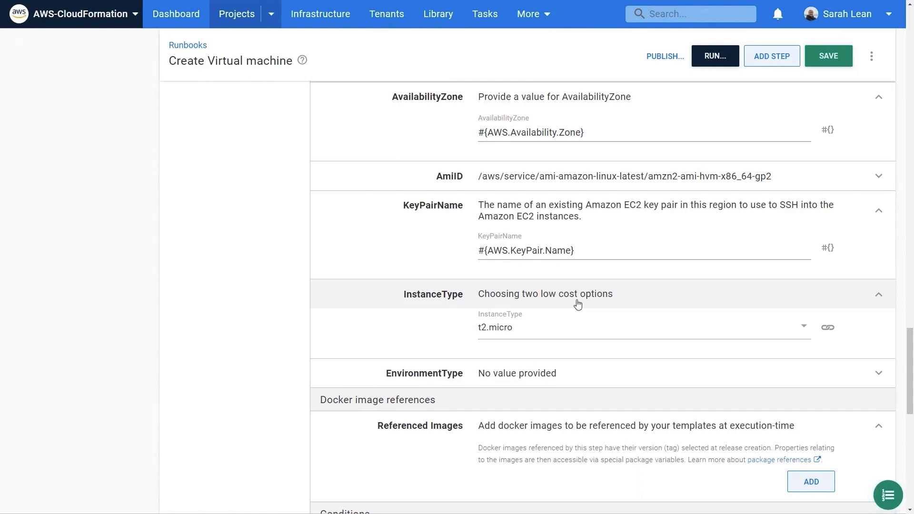
pyautogui.click(827, 329)
pyautogui.moveTo(527, 333); pyautogui.dragTo(469, 334)
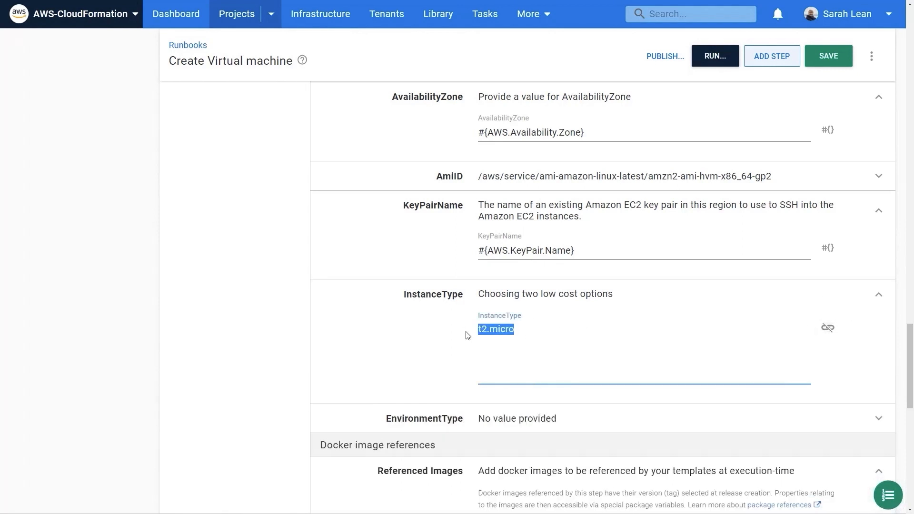
pyautogui.press('BackSpace')
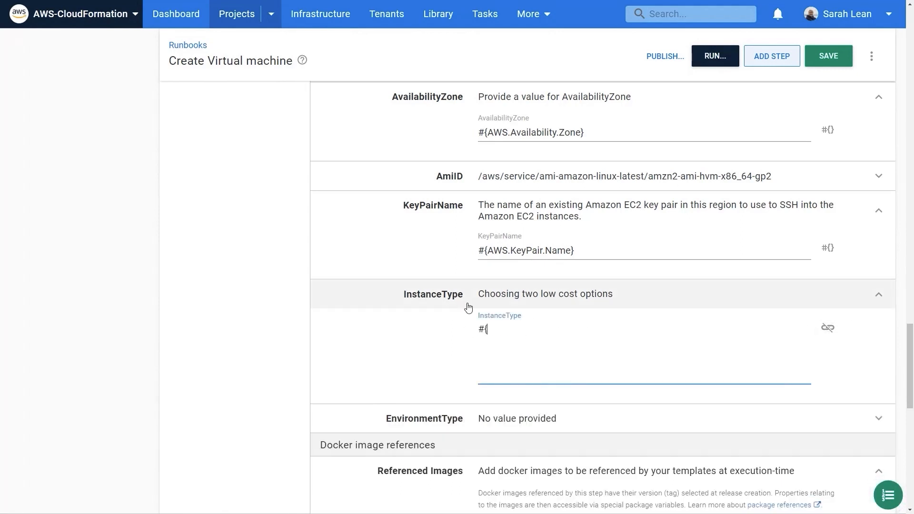
pyautogui.write('#{AWS.Instancetype')
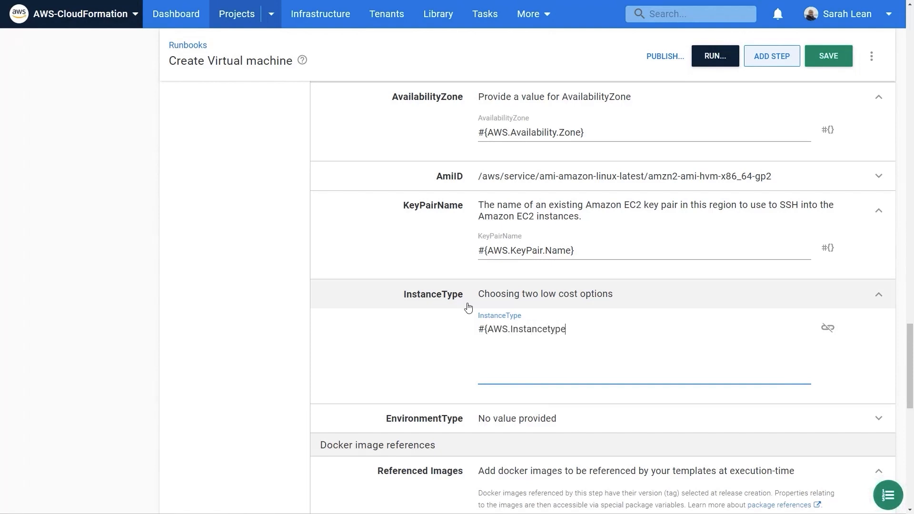
pyautogui.write('}')
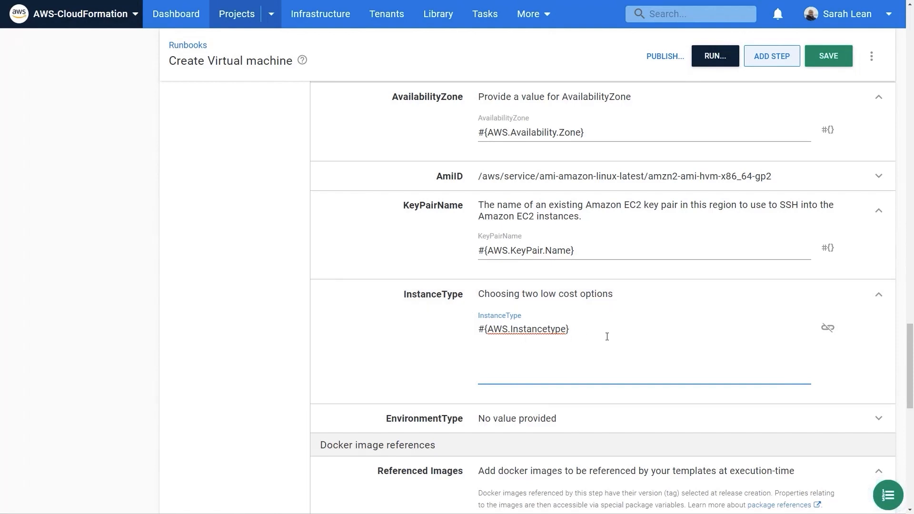
# Step: Set the EnvironmentType parameter to the #{Octopus.Environment.Name} variable
pyautogui.scroll(-3, 607, 336)
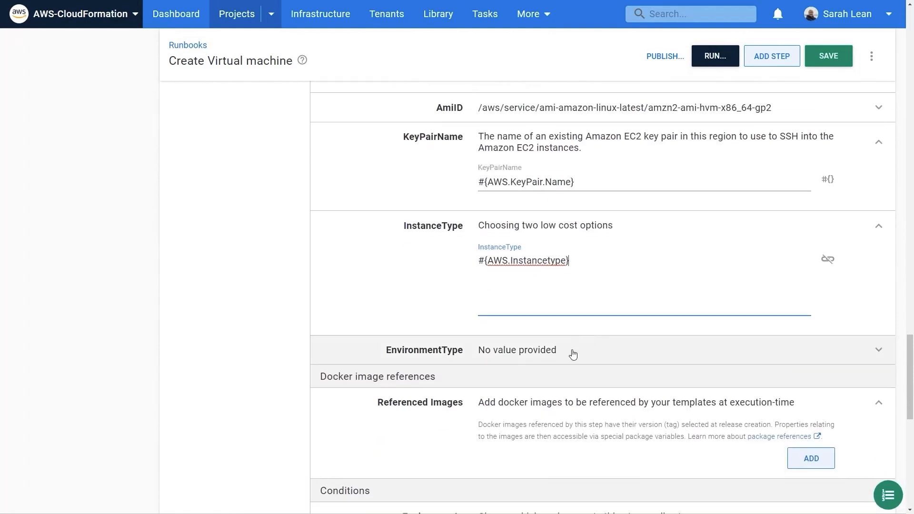
pyautogui.click(573, 355)
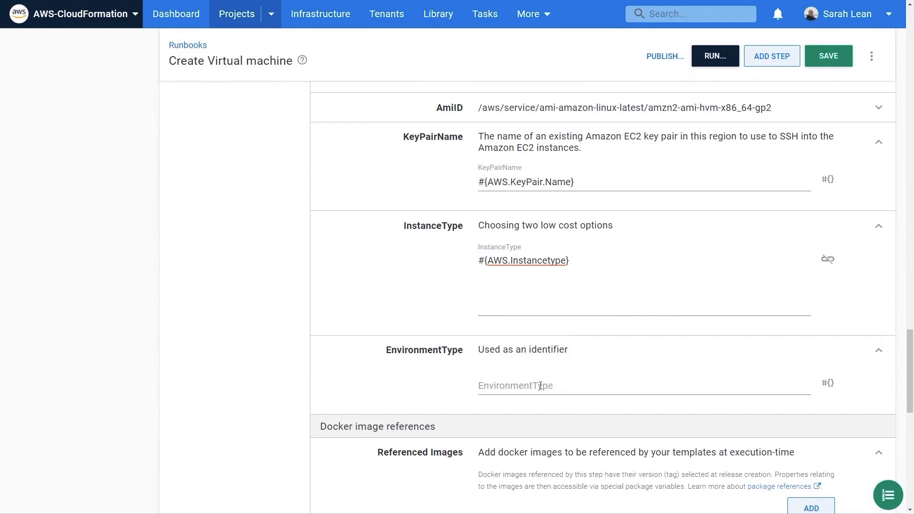
pyautogui.click(829, 383)
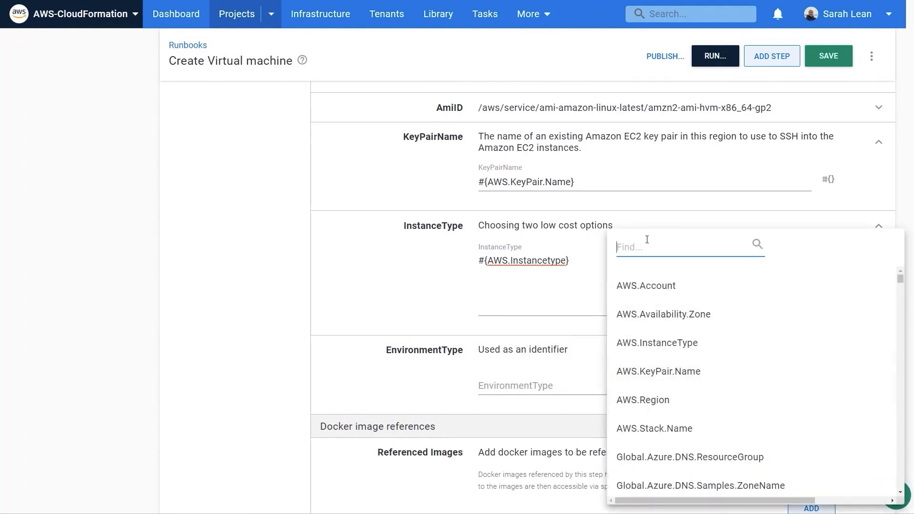
pyautogui.write('octopus.en')
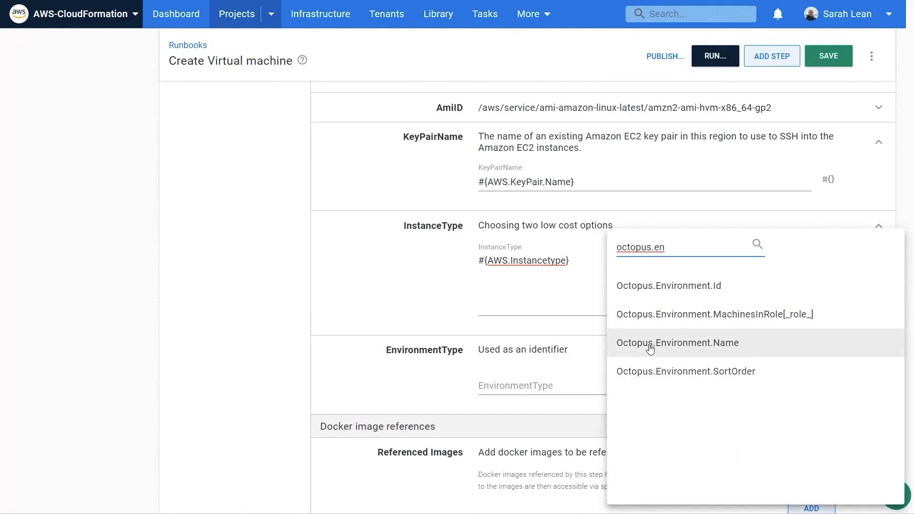
pyautogui.click(650, 344)
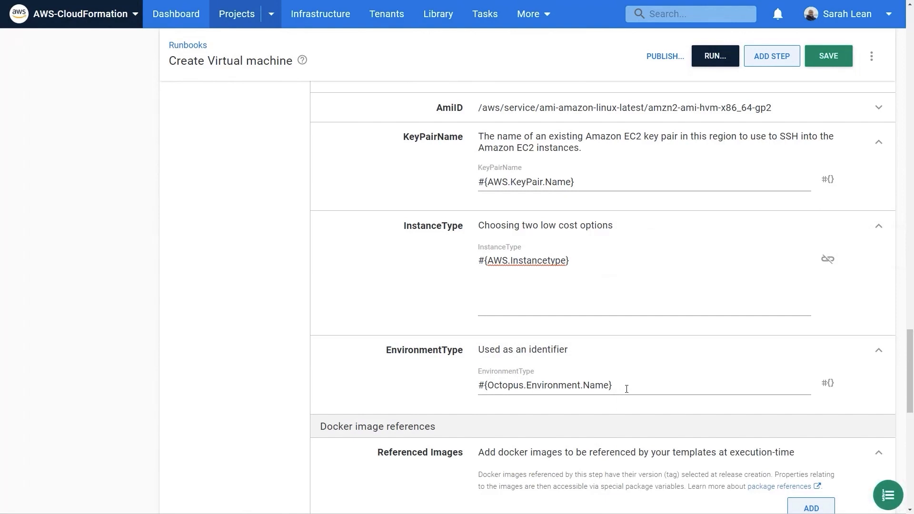
# Step: Add a Run a Script step to the runbook and name it Print outputs
pyautogui.click(785, 59)
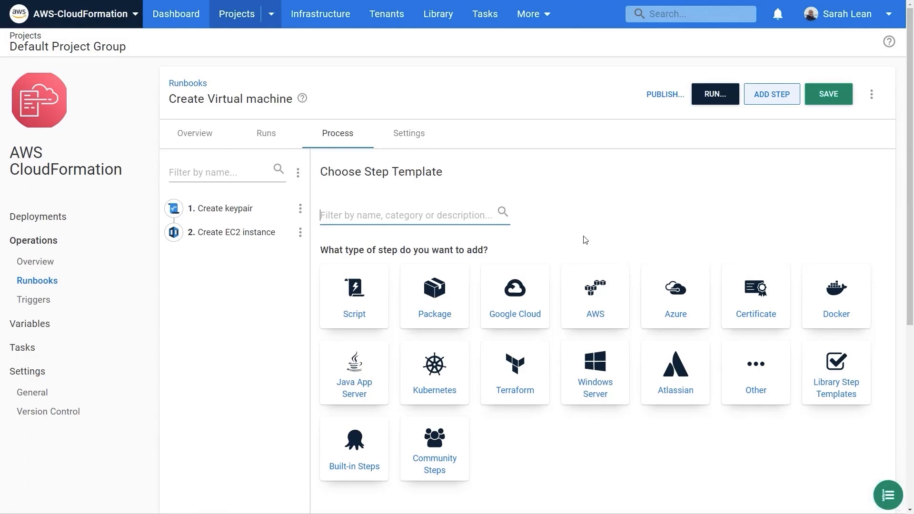
pyautogui.click(364, 305)
pyautogui.scroll(-3, 673, 194)
pyautogui.scroll(-3, 657, 197)
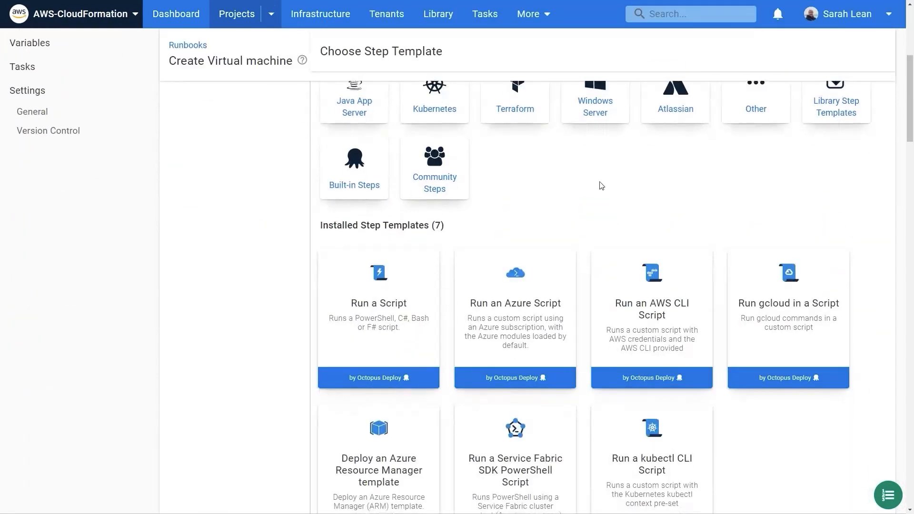
pyautogui.click(388, 323)
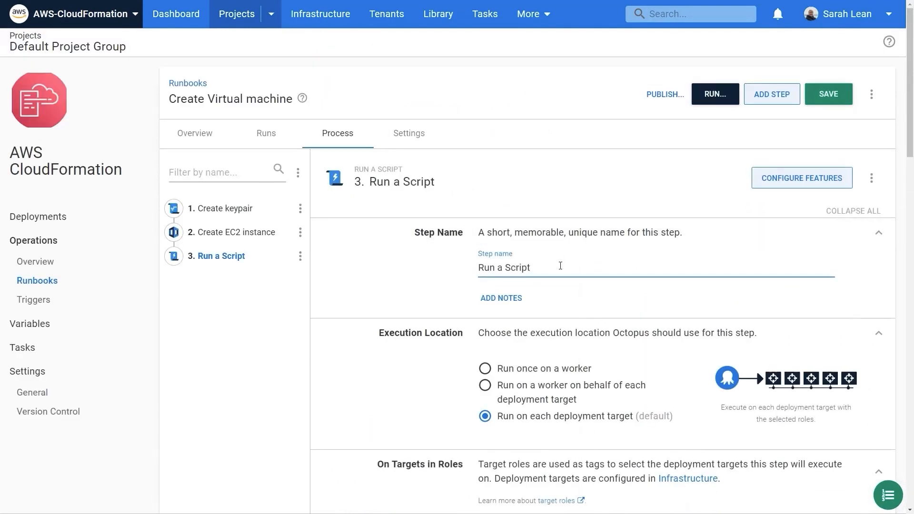
pyautogui.moveTo(562, 265); pyautogui.dragTo(463, 263)
pyautogui.write('Print outputs')
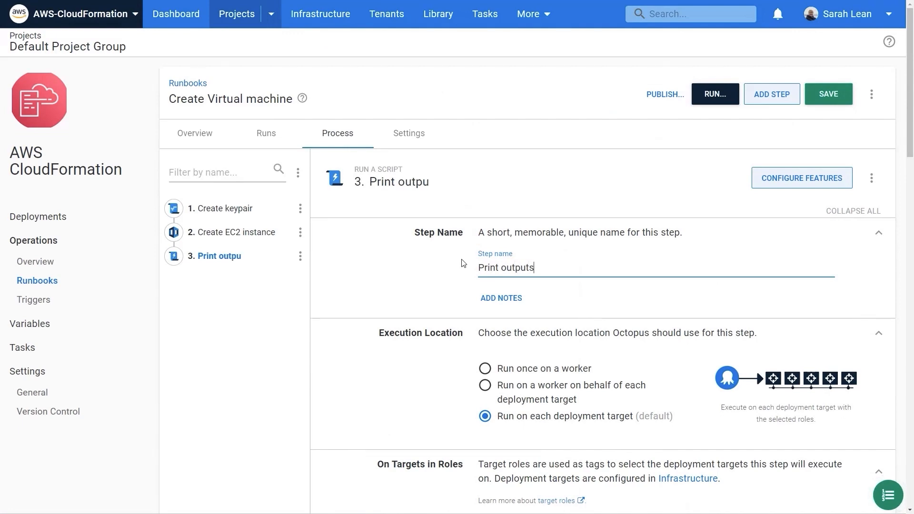
# Step: Set the Print outputs step to run once on a worker from the Windows-Runbooks worker pool
pyautogui.scroll(-4, 463, 263)
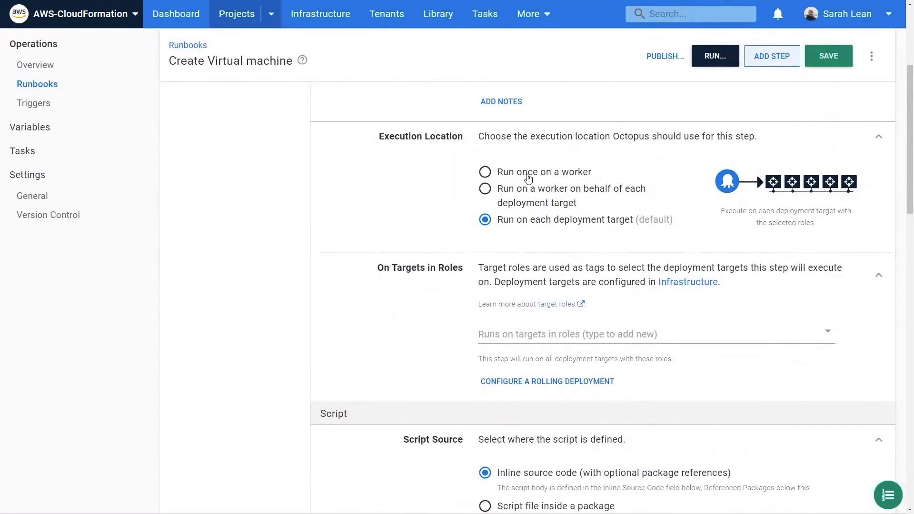
pyautogui.click(528, 178)
pyautogui.click(562, 339)
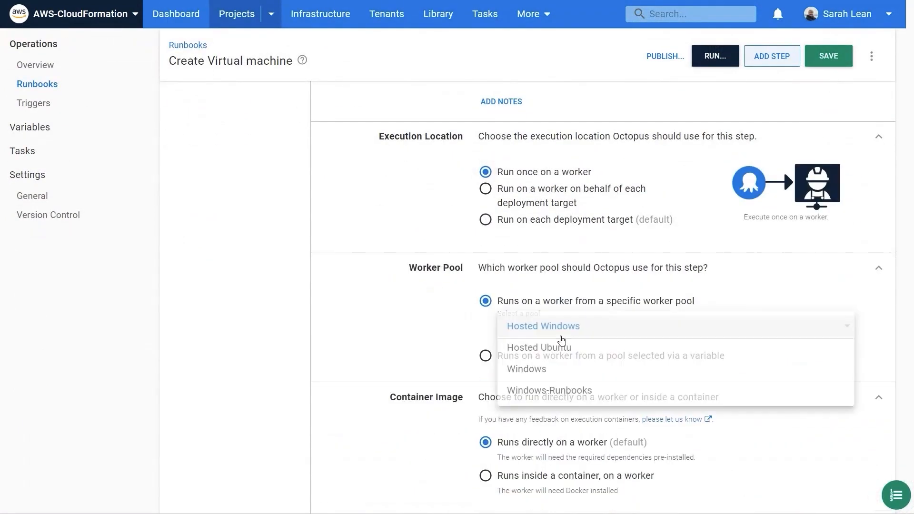
pyautogui.click(577, 390)
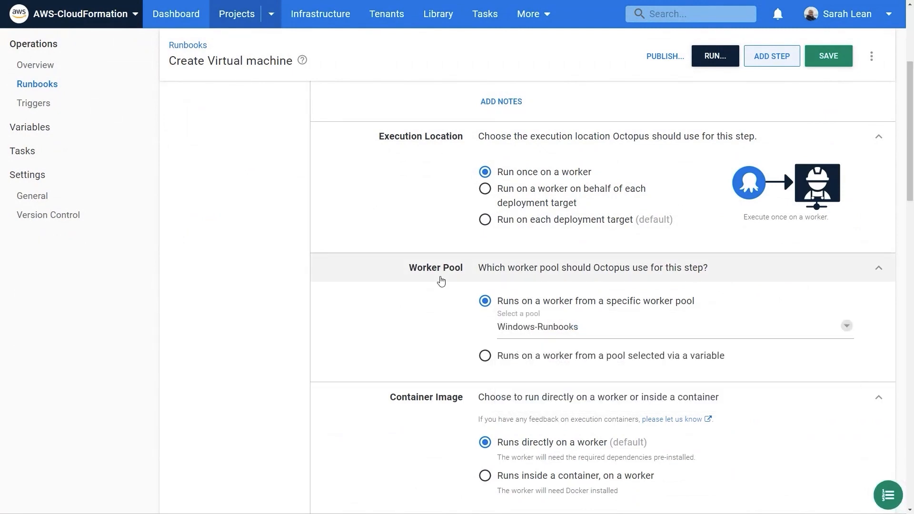
# Step: Paste the inline PowerShell script that highlights the Create EC2 instance step's WebsiteURL and StackId outputs, and save the runbook
pyautogui.scroll(-9, 441, 281)
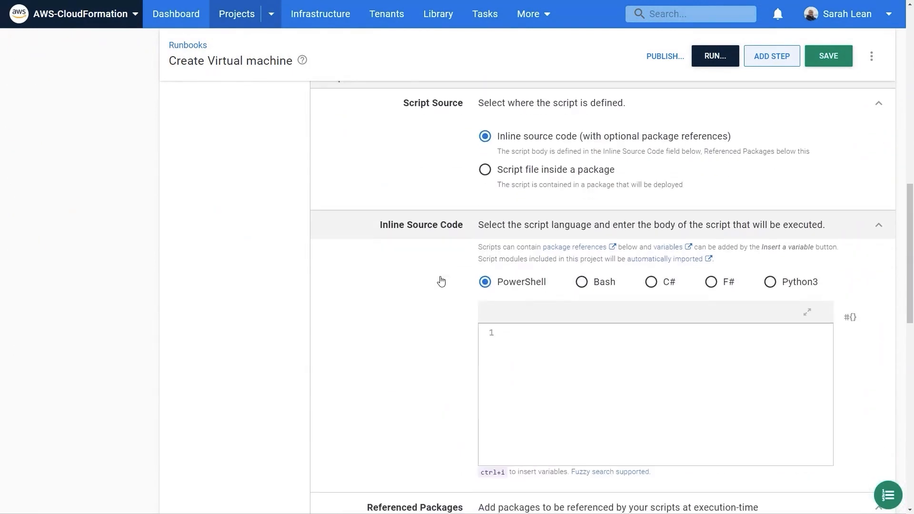
pyautogui.click(807, 312)
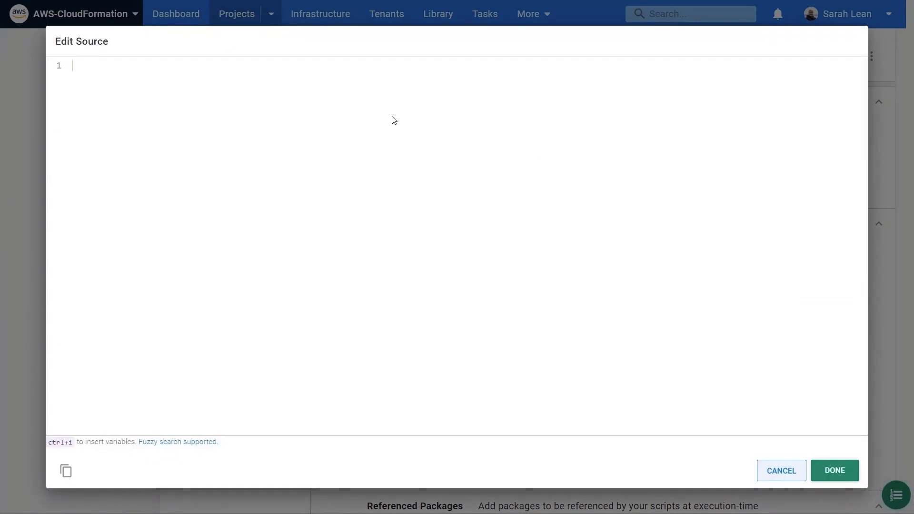
pyautogui.write('$EC2URL = $OctopusParameters["Octopus.Action[Create EC2 instance].Output.AwsOutputs[WebsiteURL]"] $stack = $OctopusParameters["Octopus.Action[Create EC2 instance].Output.AwsOutputs[StackId]"] Write-Highlight "Public IP of EC2 instance [$EC2URL]($EC2URL)" Write-Highlight "Stack ID [$stack]"')
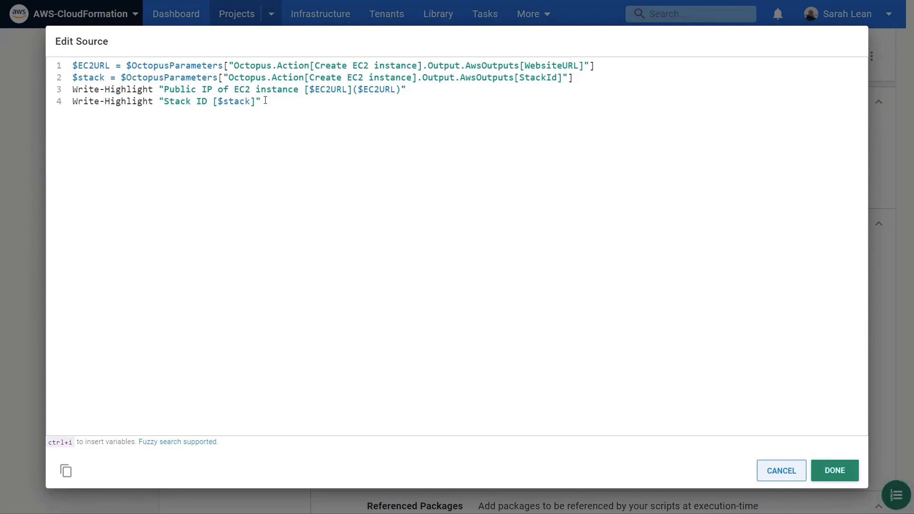
pyautogui.click(828, 476)
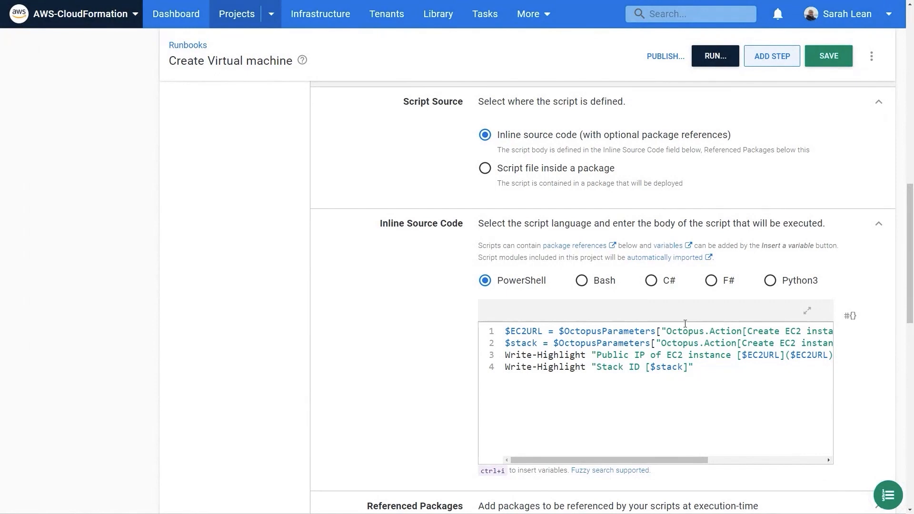
pyautogui.click(830, 59)
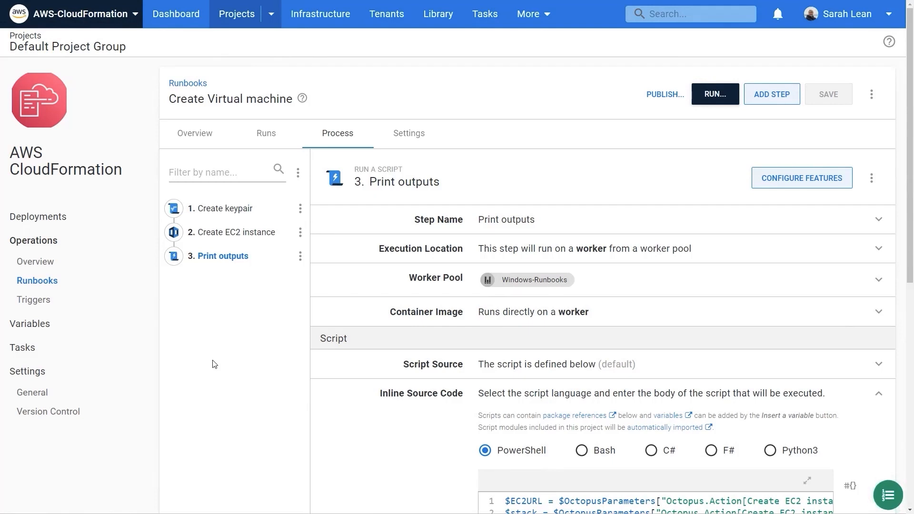
# Step: Run the Create Virtual machine runbook on the Test environment, checking the advanced scheduling options and keeping the run time at Now
pyautogui.click(721, 98)
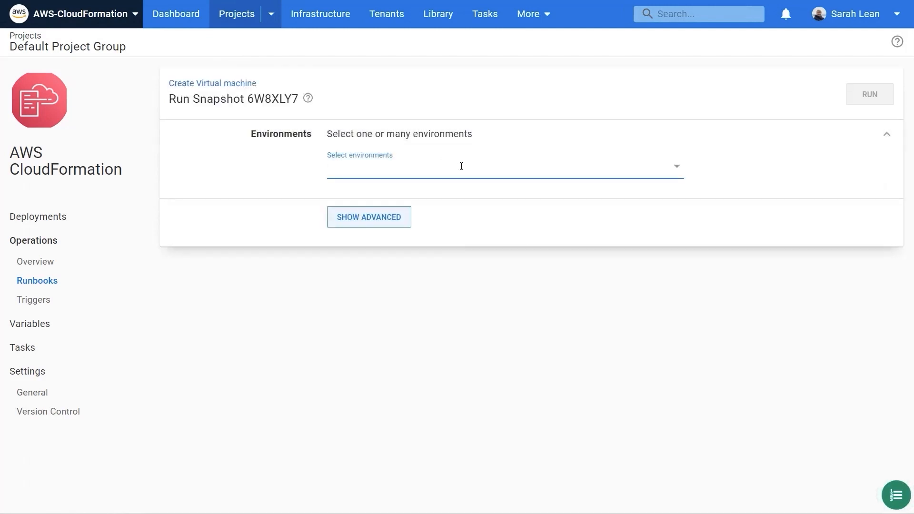
pyautogui.click(461, 166)
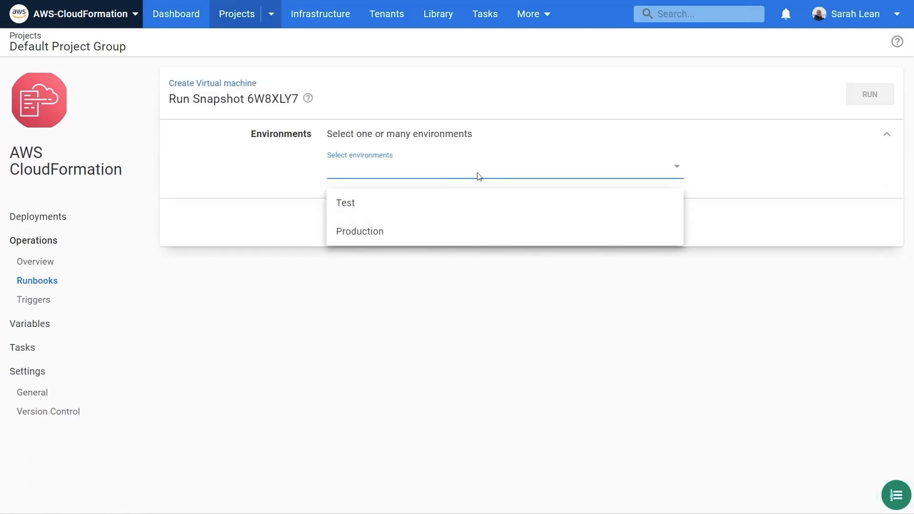
pyautogui.click(446, 210)
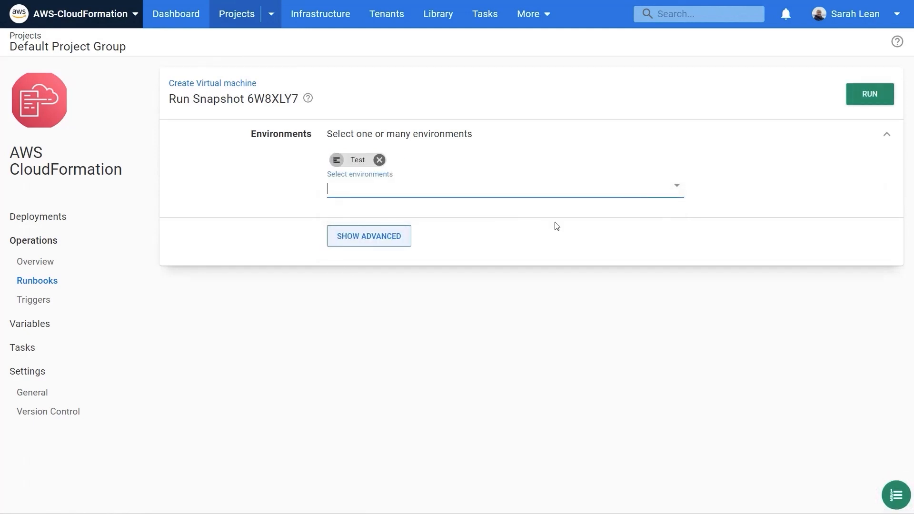
pyautogui.click(384, 236)
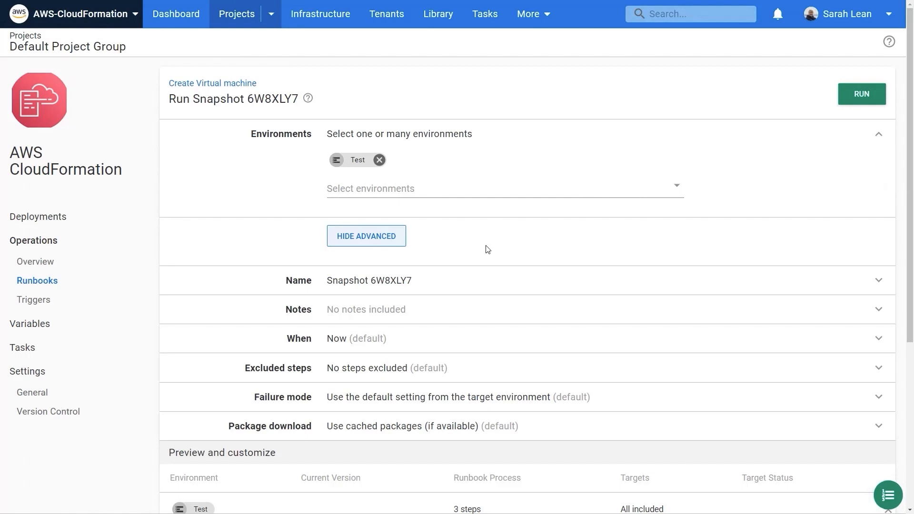
pyautogui.click(418, 344)
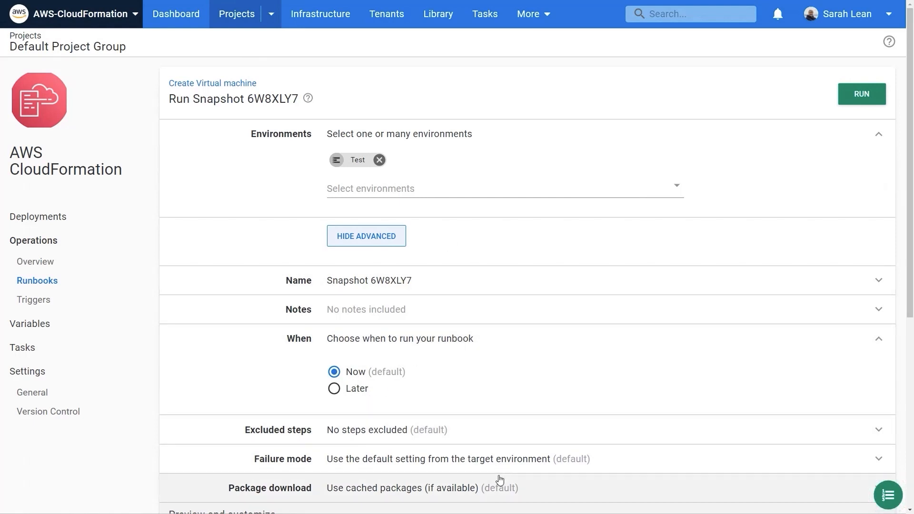
pyautogui.click(443, 341)
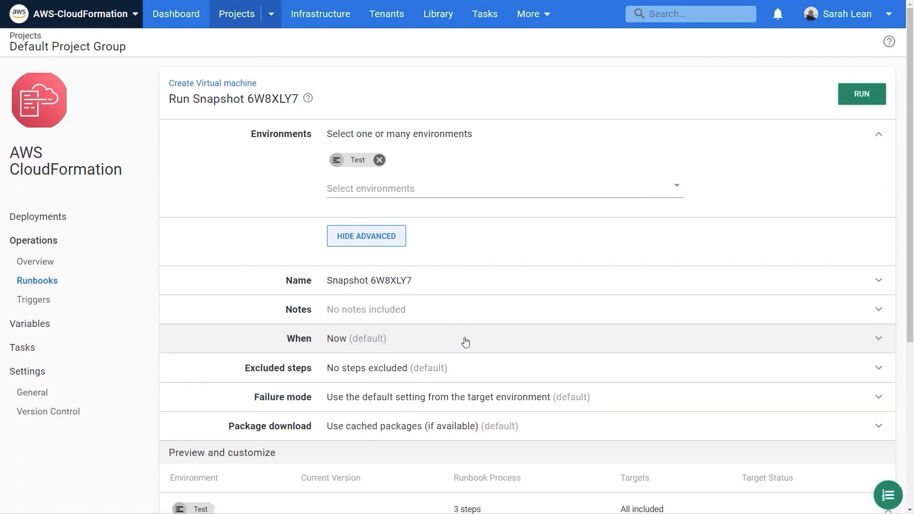
pyautogui.click(866, 95)
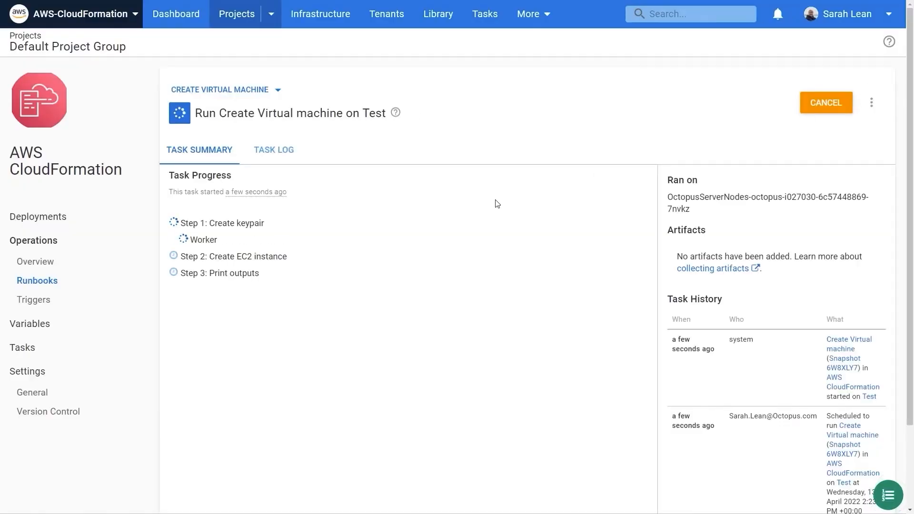
# Step: Show the run's task log with the log level set to Verbose
pyautogui.click(272, 151)
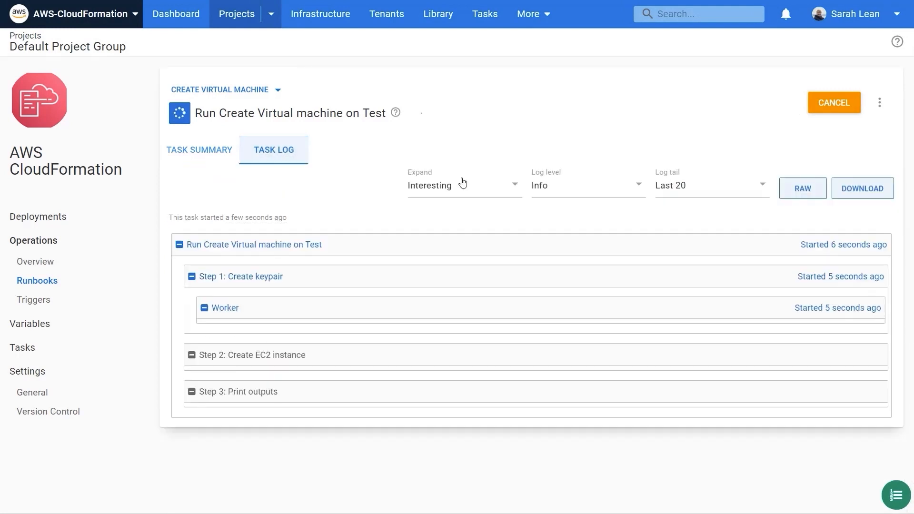
pyautogui.click(557, 192)
pyautogui.click(575, 211)
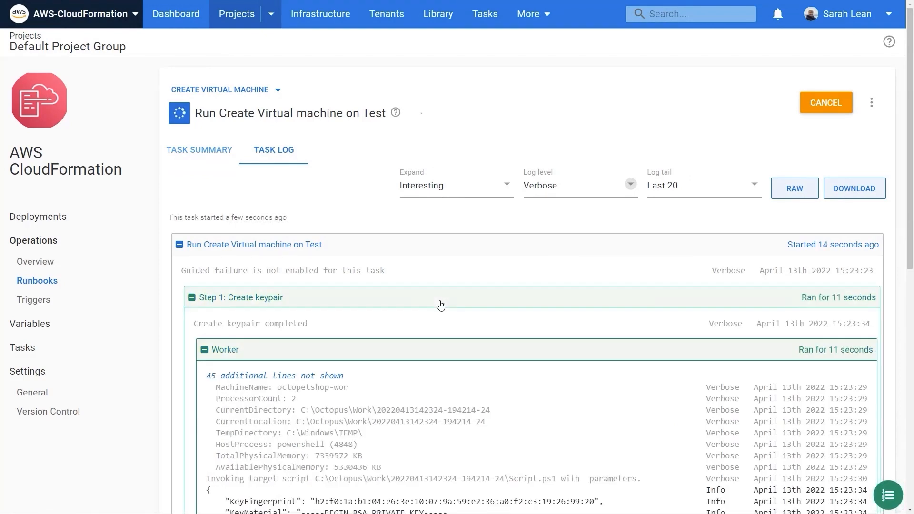
# Step: Examine the Create keypair log output and expand the Create EC2 instance worker log to follow the stack creation
pyautogui.scroll(-4, 439, 300)
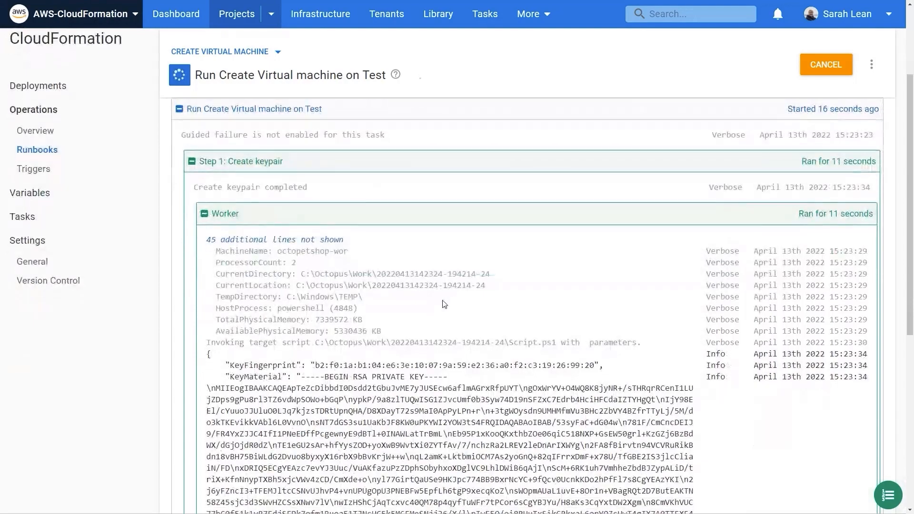
pyautogui.scroll(-3, 438, 285)
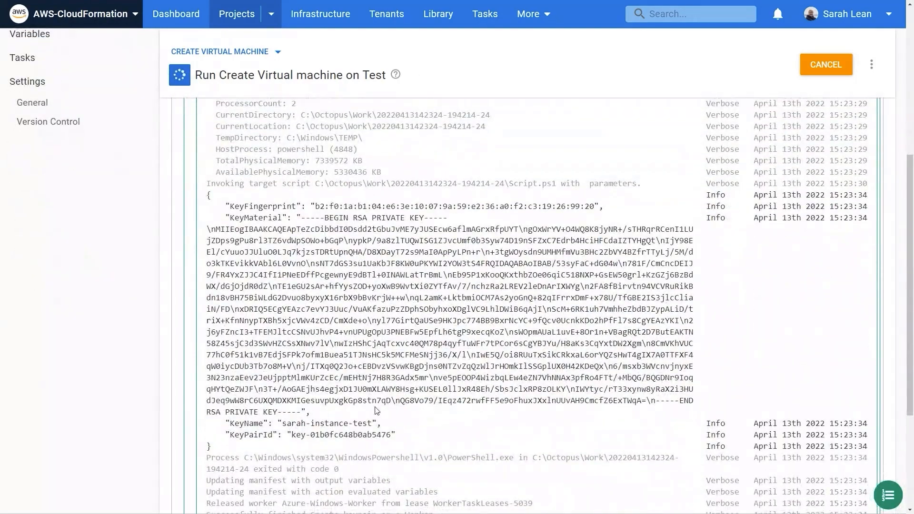
pyautogui.scroll(-2, 430, 340)
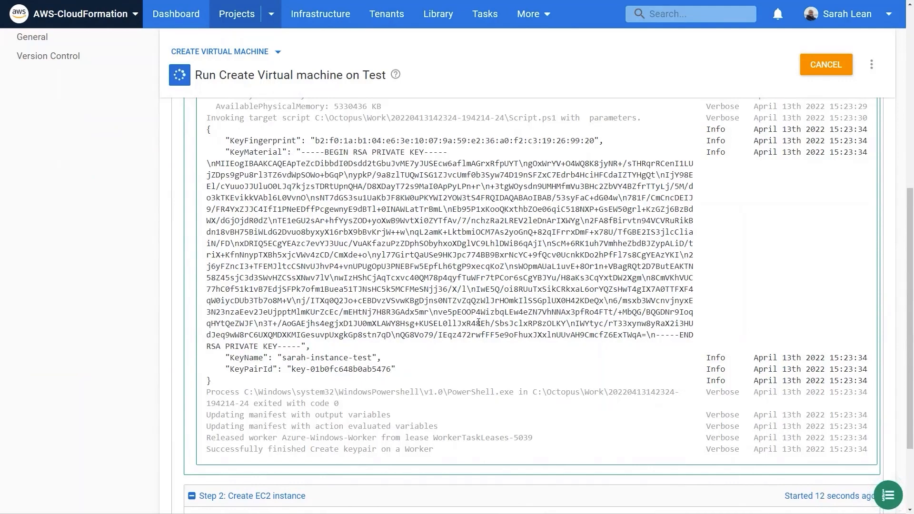
pyautogui.scroll(-2, 478, 323)
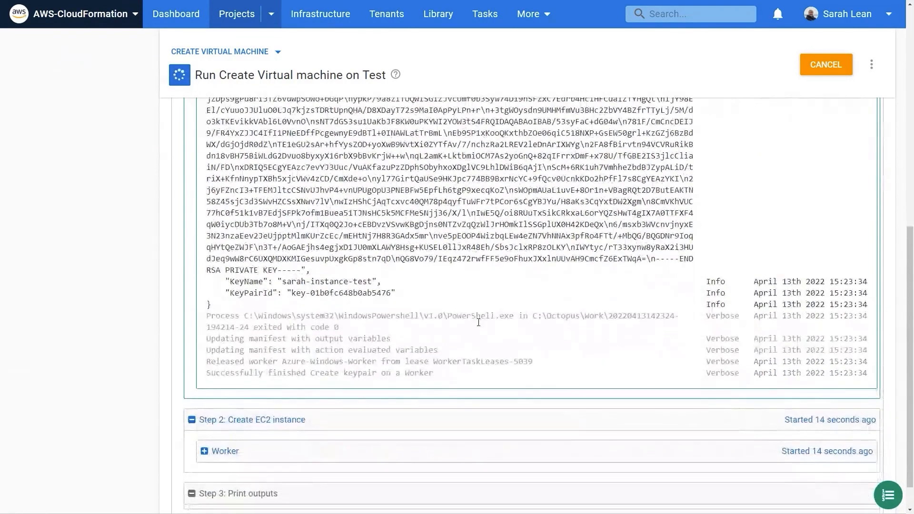
pyautogui.scroll(-1, 478, 323)
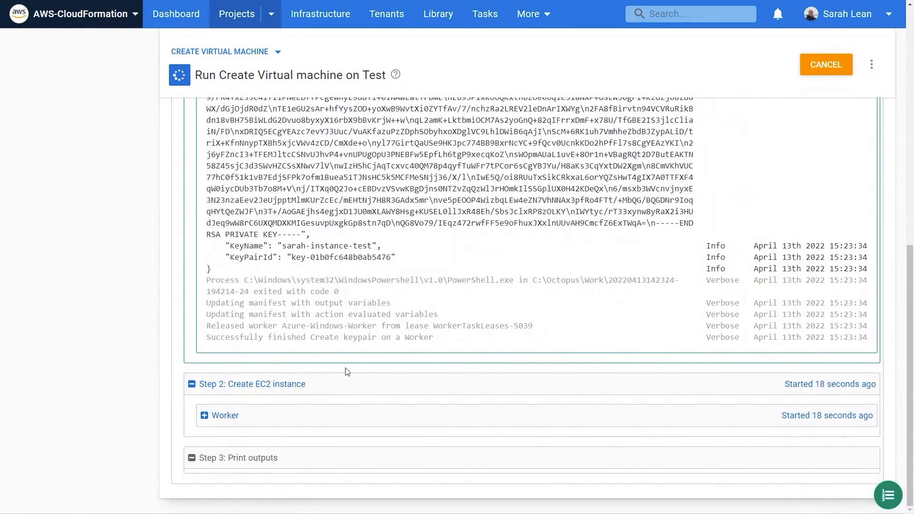
pyautogui.click(234, 412)
pyautogui.scroll(-2, 434, 397)
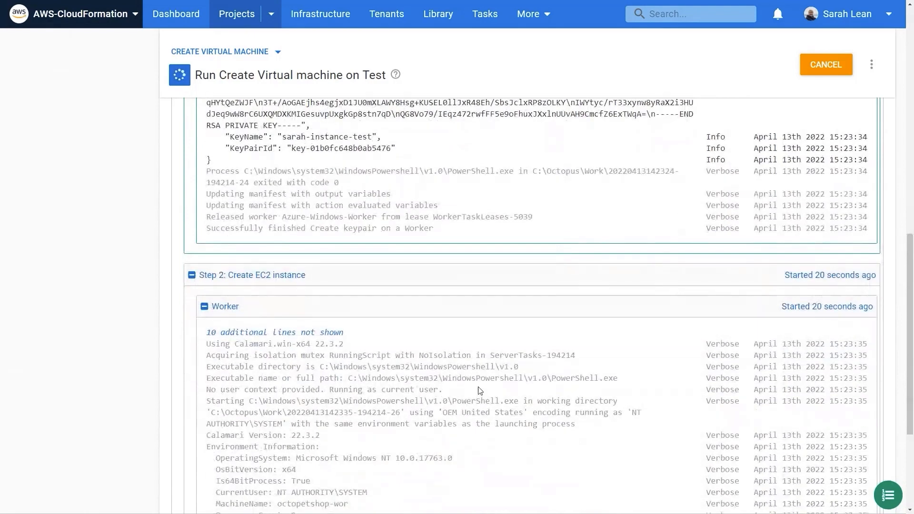
pyautogui.scroll(-4, 477, 390)
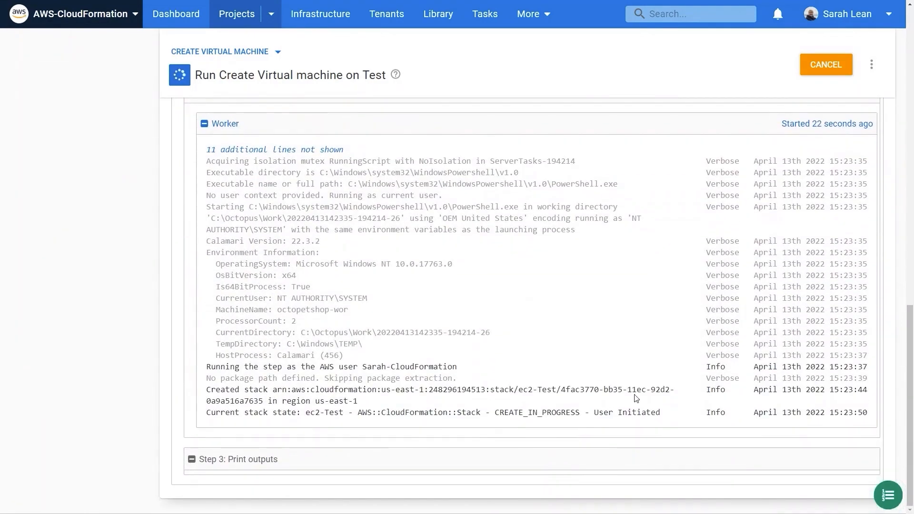
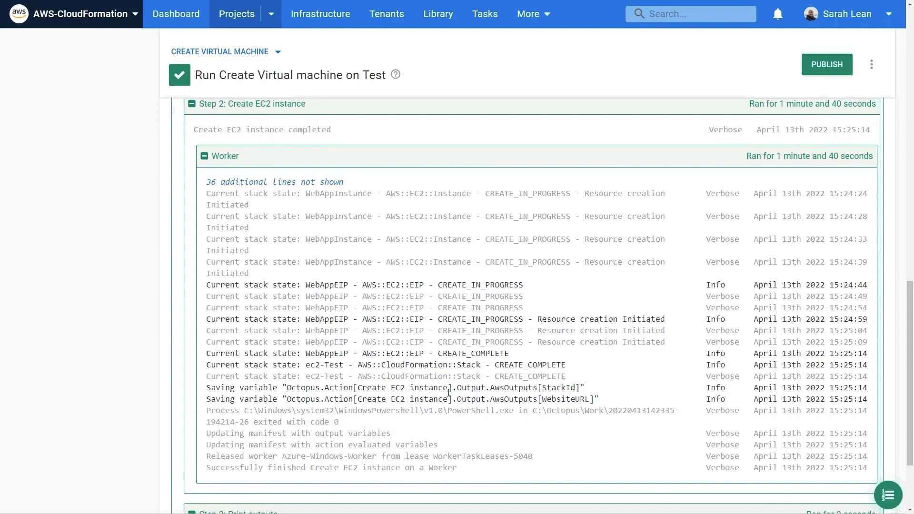
# Step: Highlight the saved StackId and WebsiteURL output variable lines in the Create EC2 instance worker log, ending with the StackId variable
pyautogui.moveTo(207, 388); pyautogui.dragTo(608, 403)
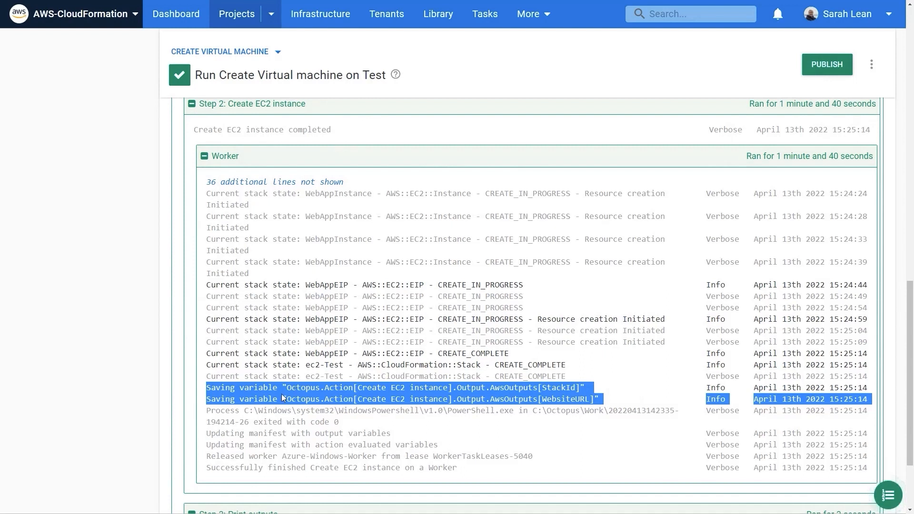
pyautogui.click(469, 388)
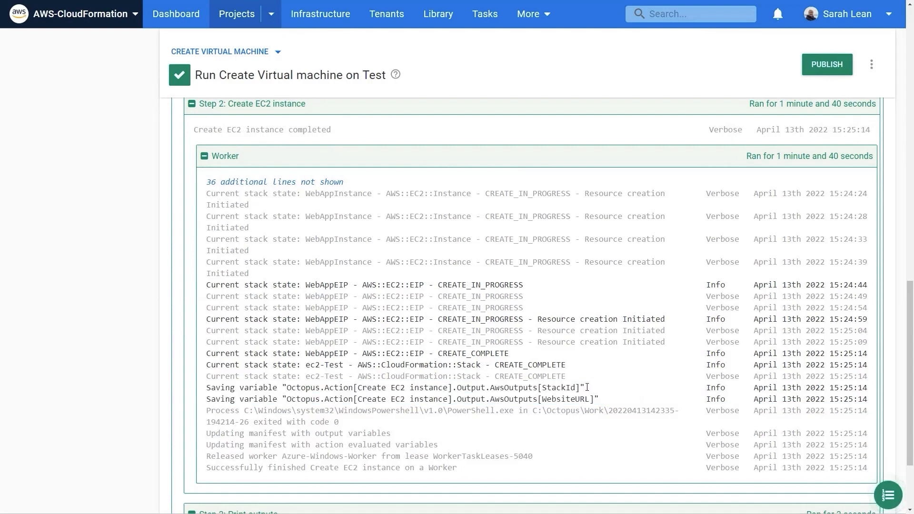
pyautogui.moveTo(589, 387); pyautogui.dragTo(275, 388)
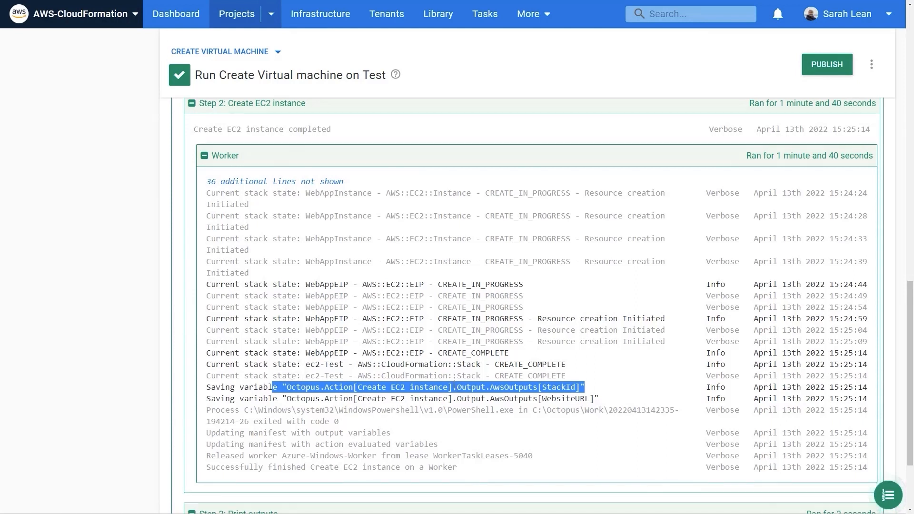
# Step: Expand the Print outputs step's worker log and examine the highlighted public IP and stack ID lines
pyautogui.scroll(-2, 368, 399)
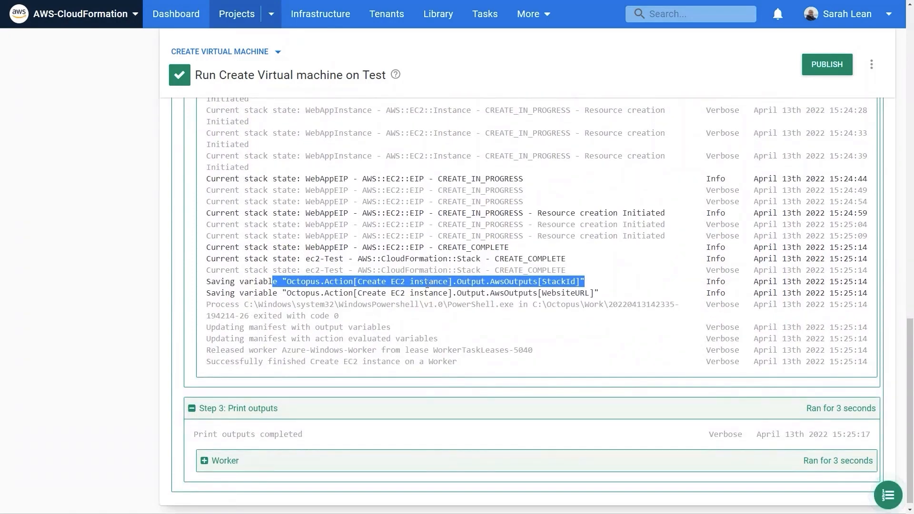
pyautogui.scroll(-1, 253, 377)
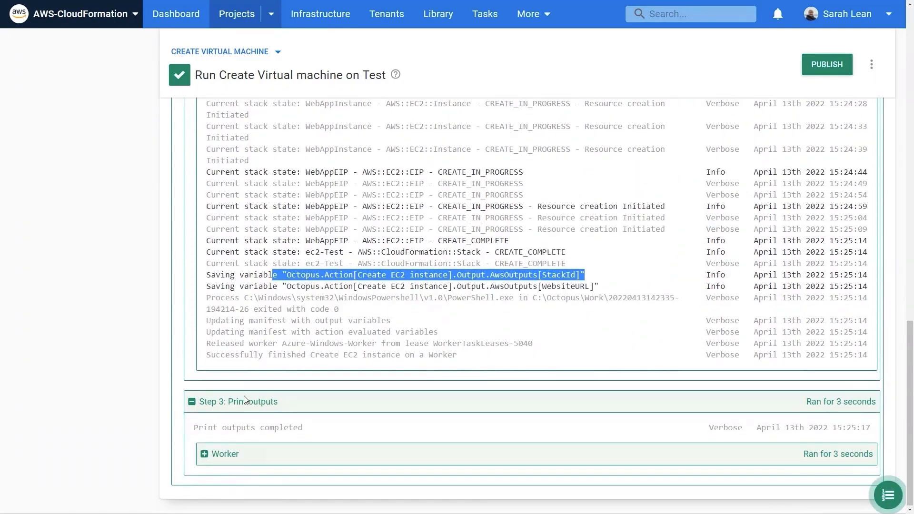
pyautogui.click(213, 459)
pyautogui.scroll(-1, 397, 420)
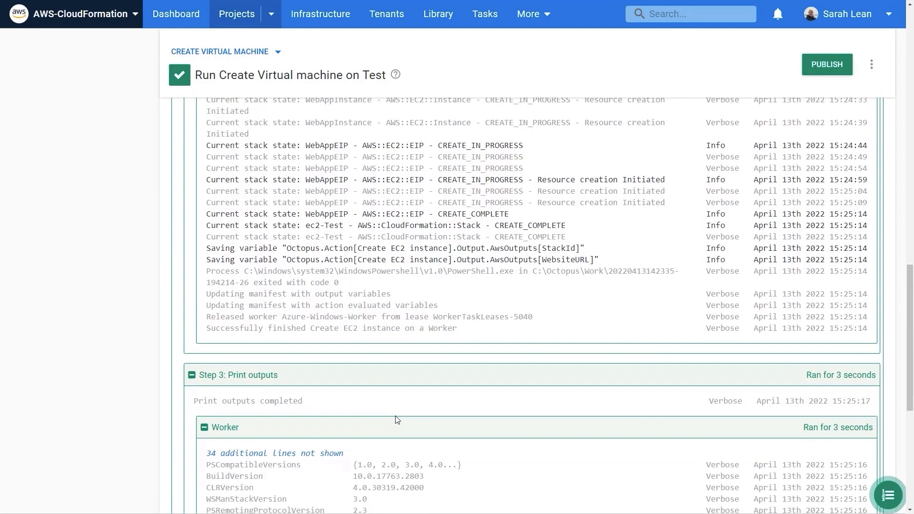
pyautogui.scroll(-7, 397, 419)
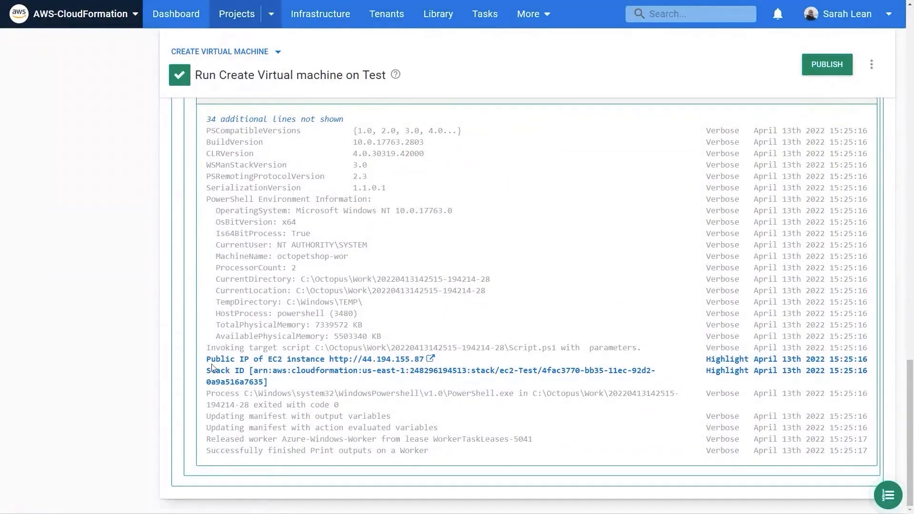